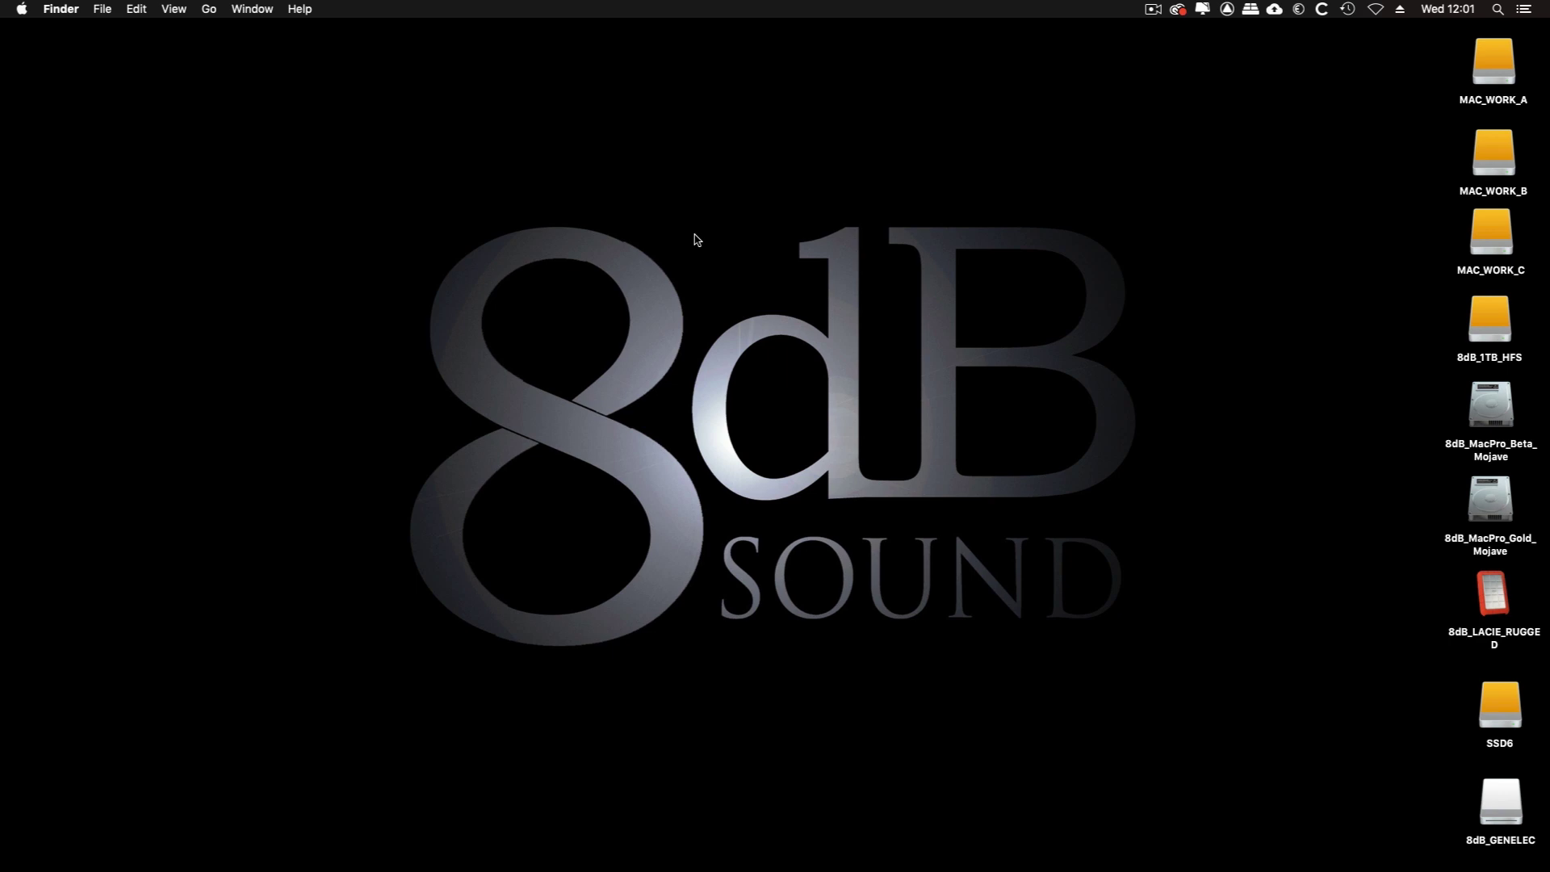
# Launch Dolby Atmos Renderer and open its preferences.
pyautogui.moveTo(3, 156)
pyautogui.click(14, 104)
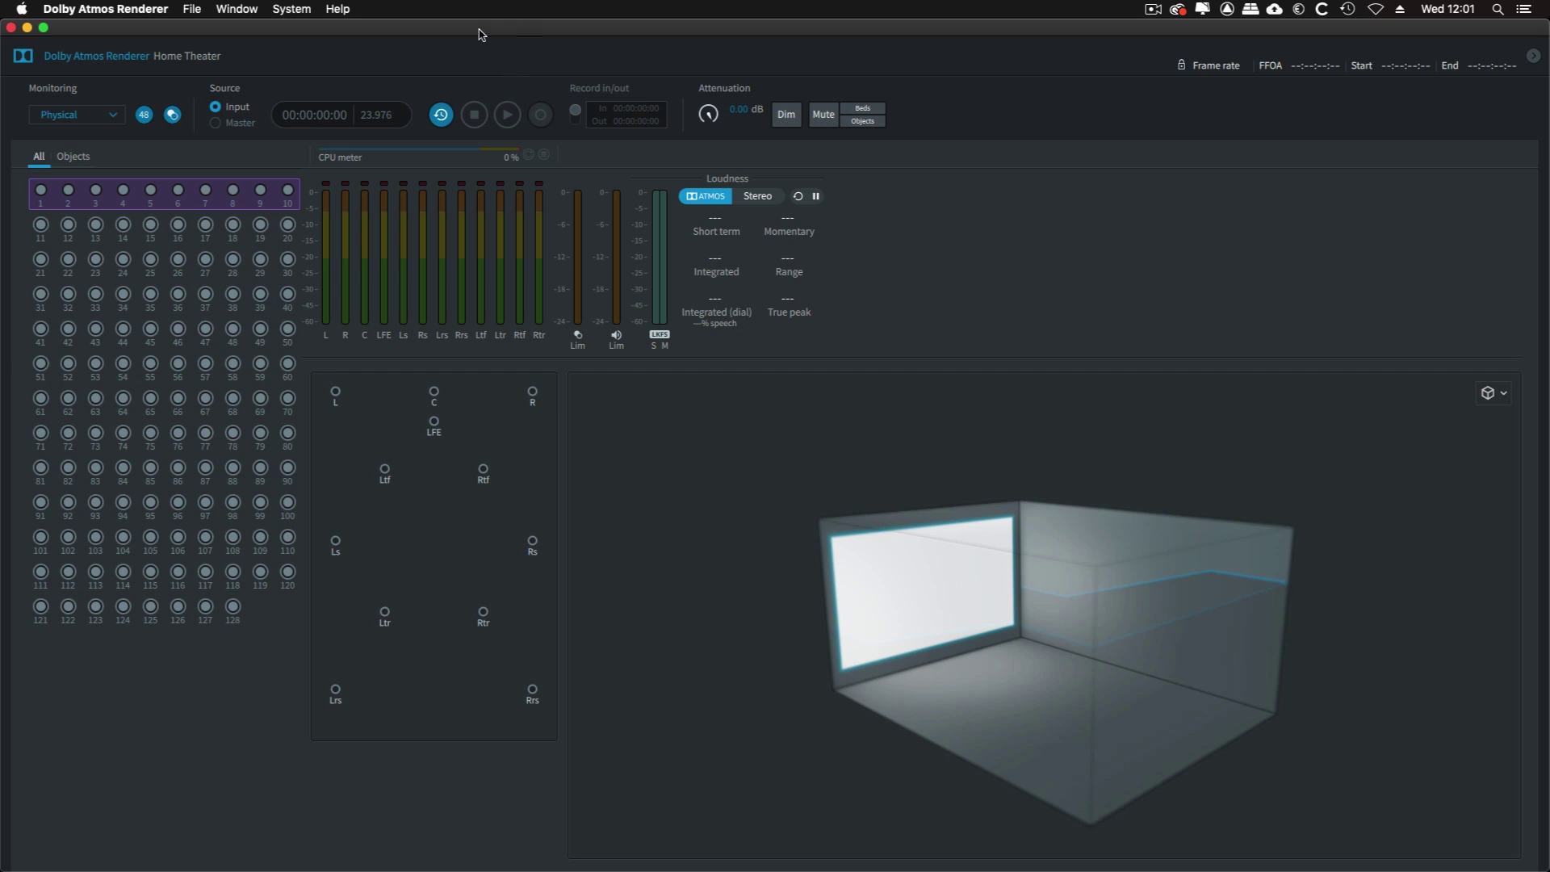
pyautogui.click(136, 12)
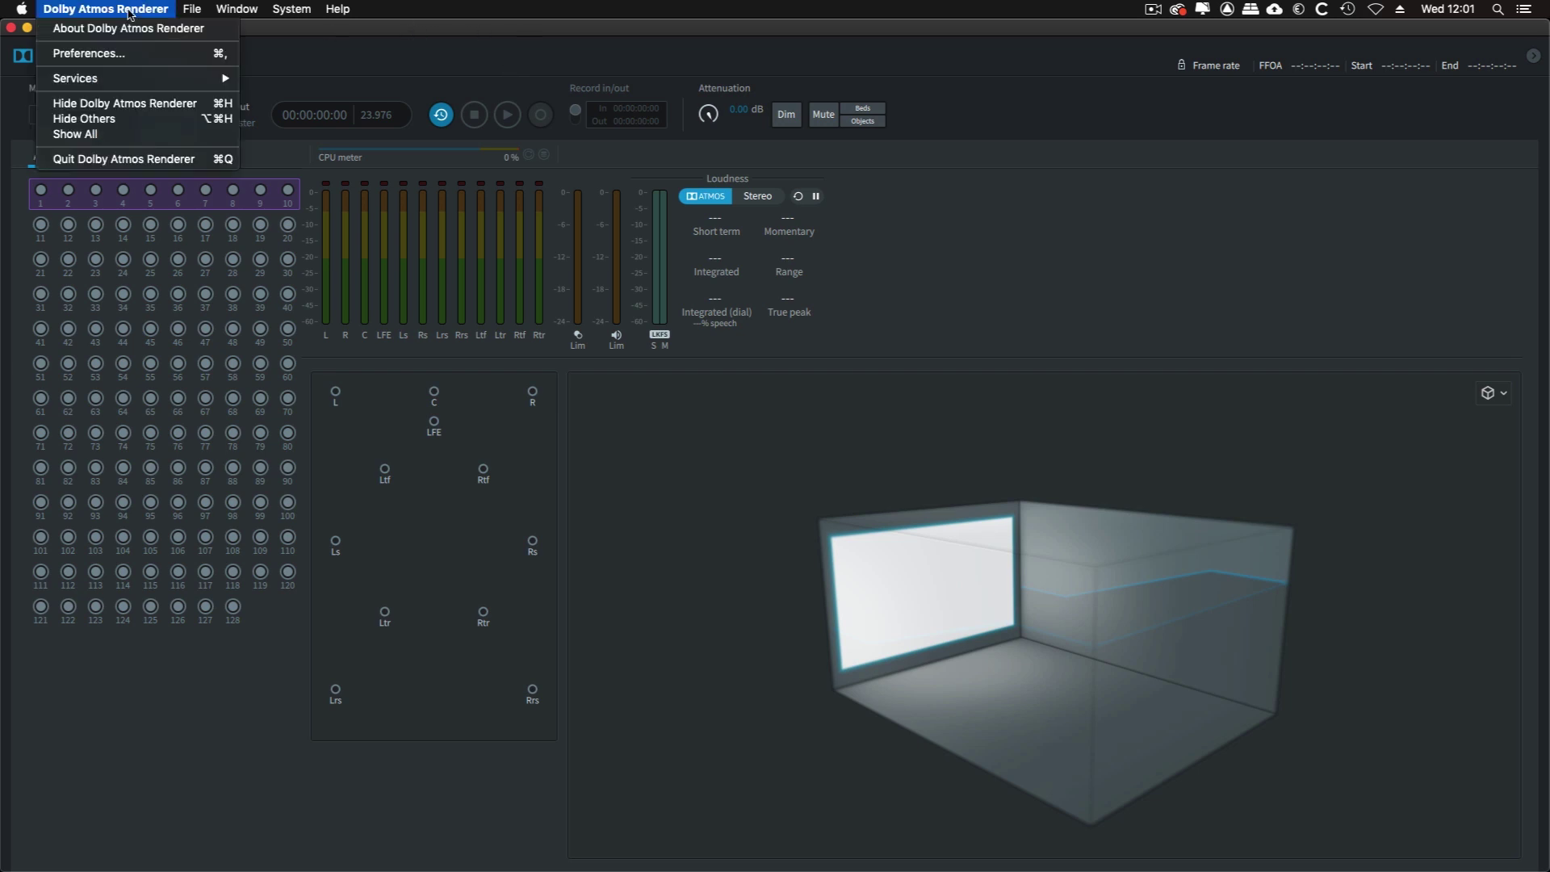
pyautogui.click(114, 58)
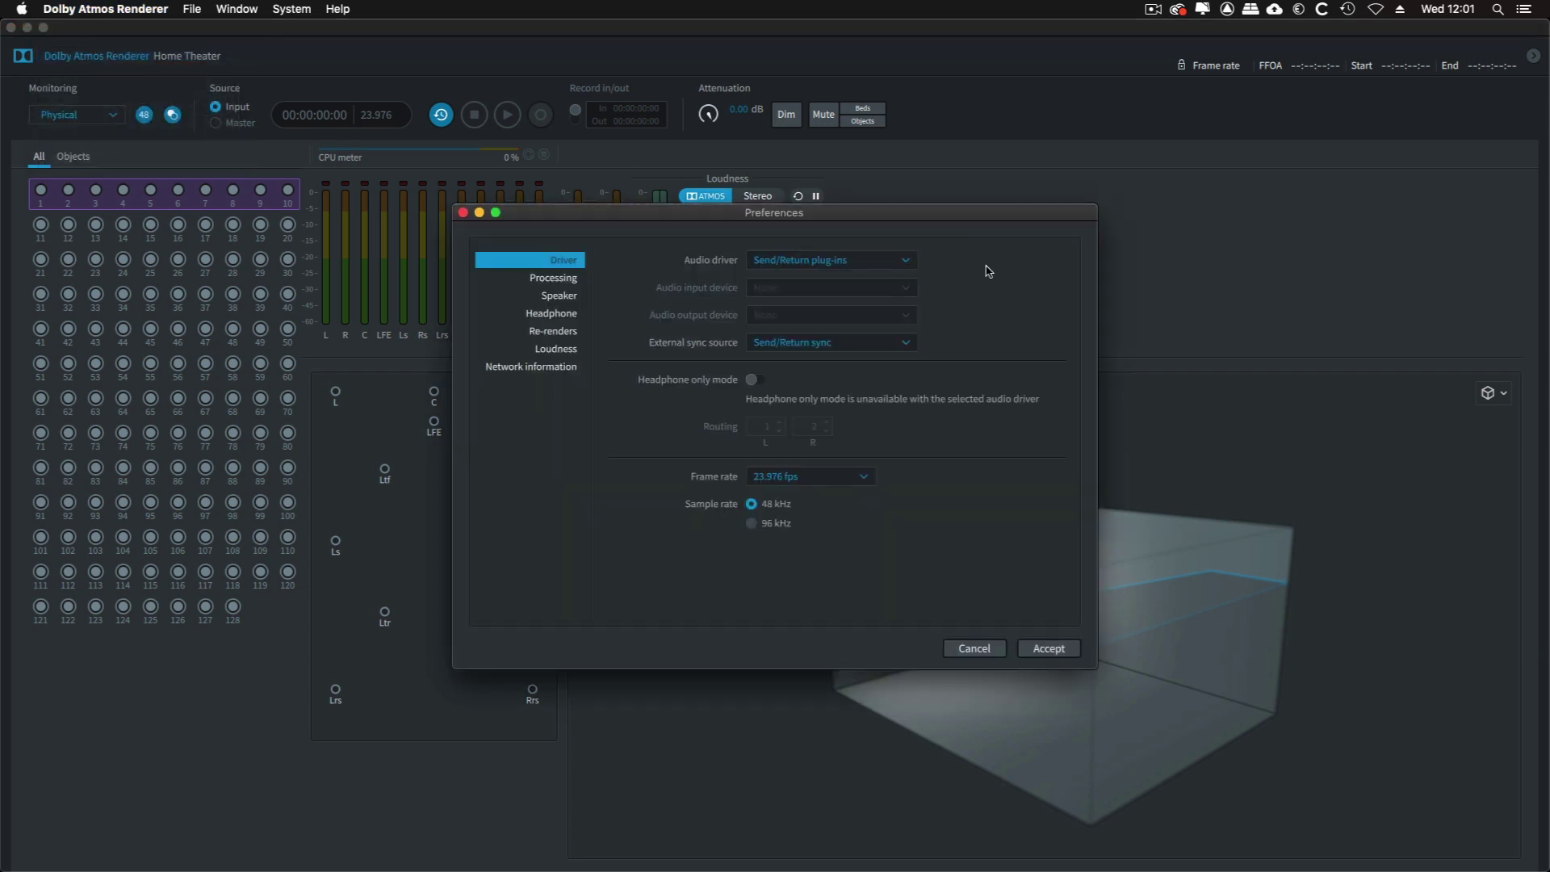
# Set the audio driver to Core Audio, with Dolby Audio Bridge as input device and Focusrite Thunderbolt as output device.
pyautogui.click(902, 264)
pyautogui.click(878, 291)
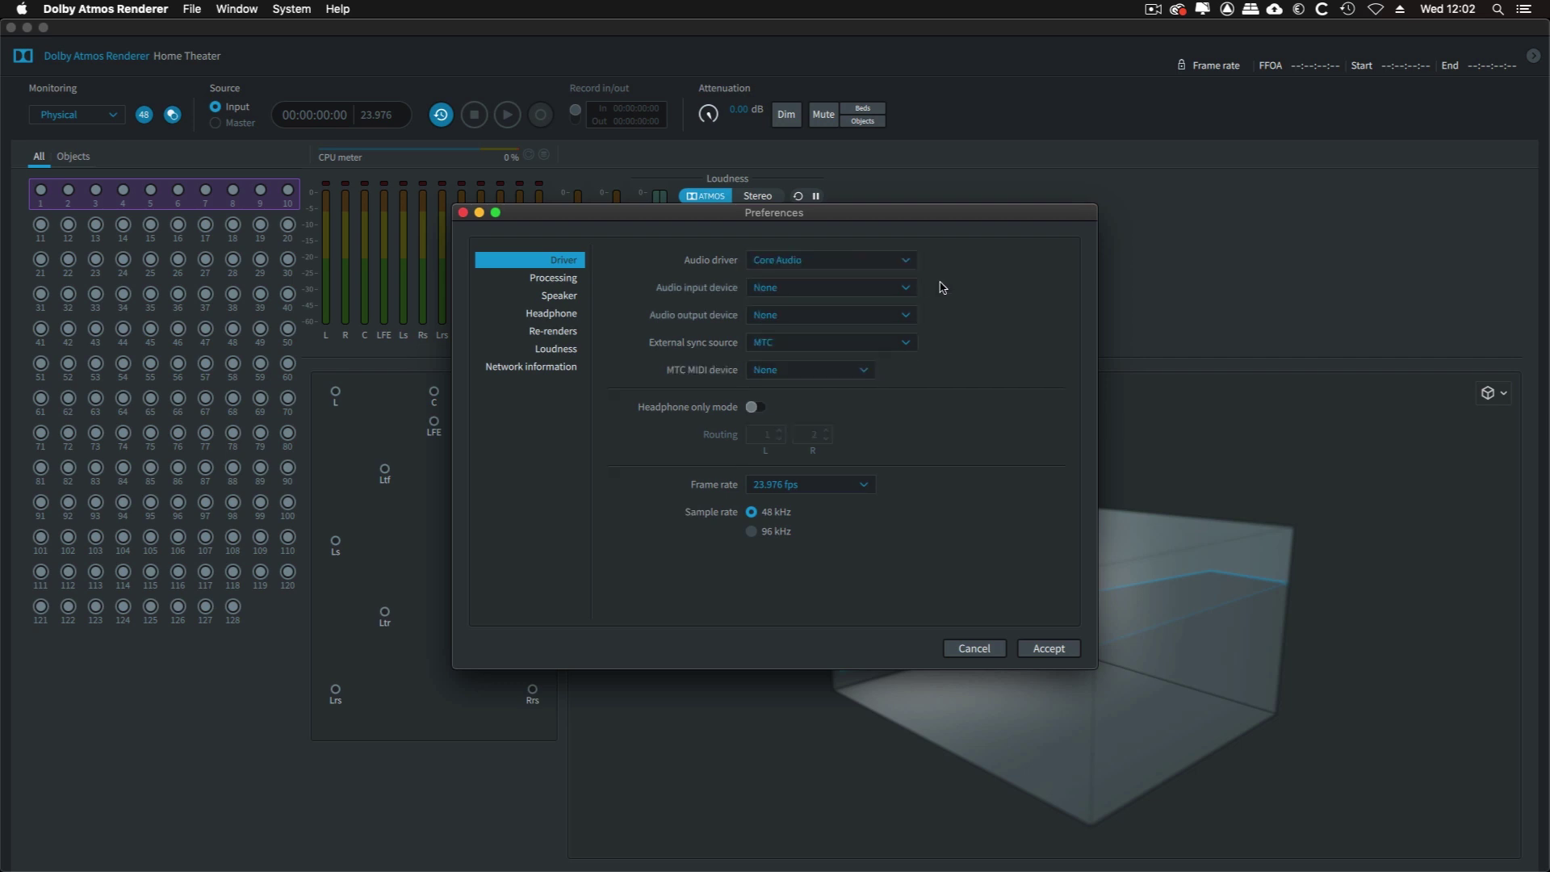
pyautogui.click(899, 291)
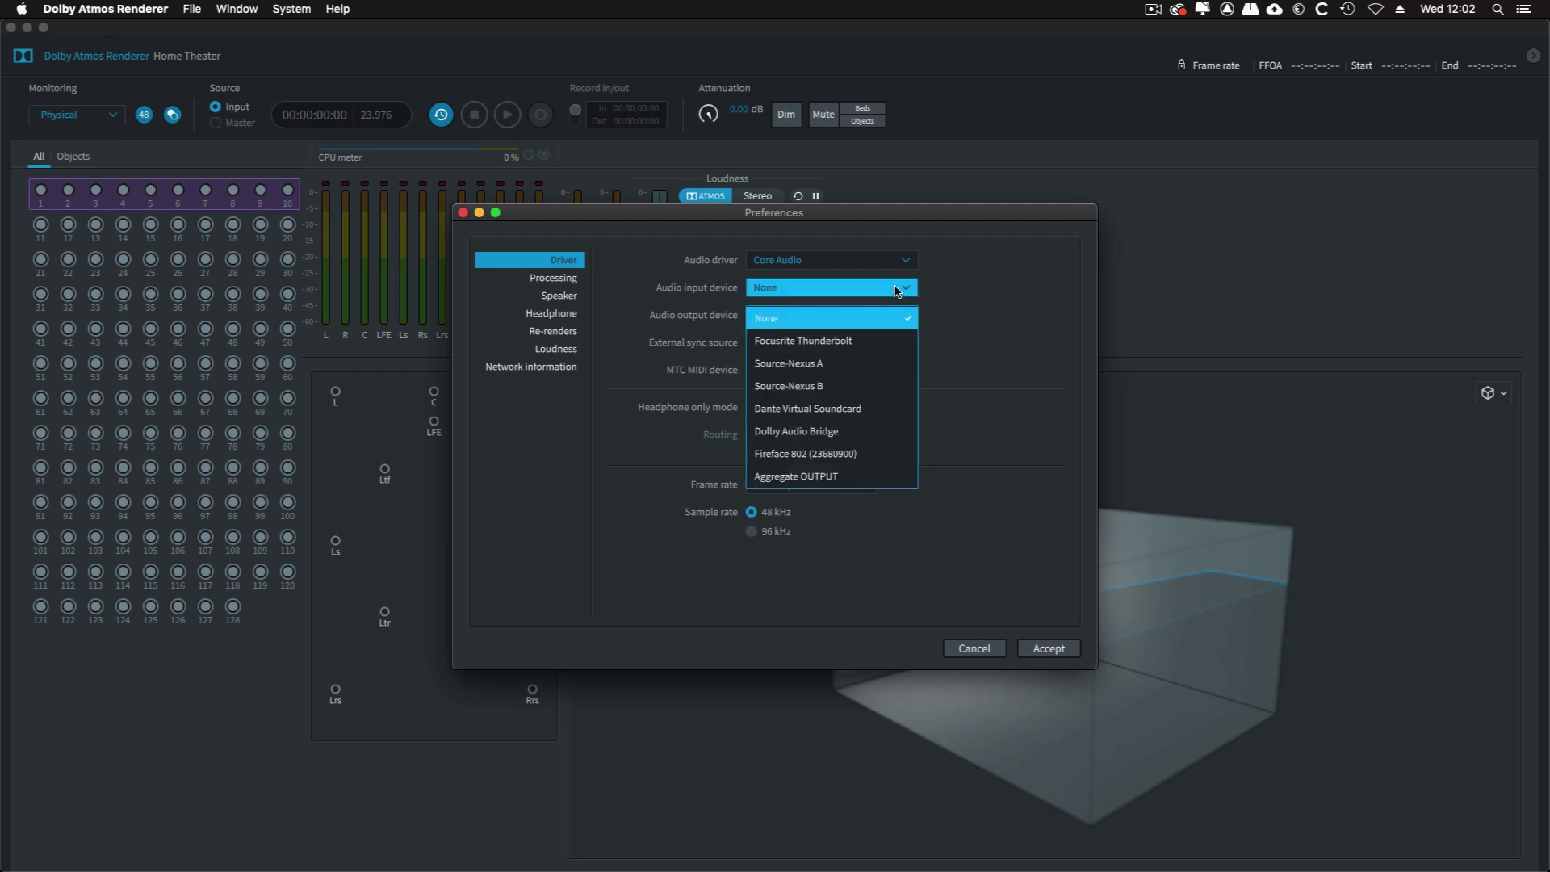
pyautogui.click(860, 439)
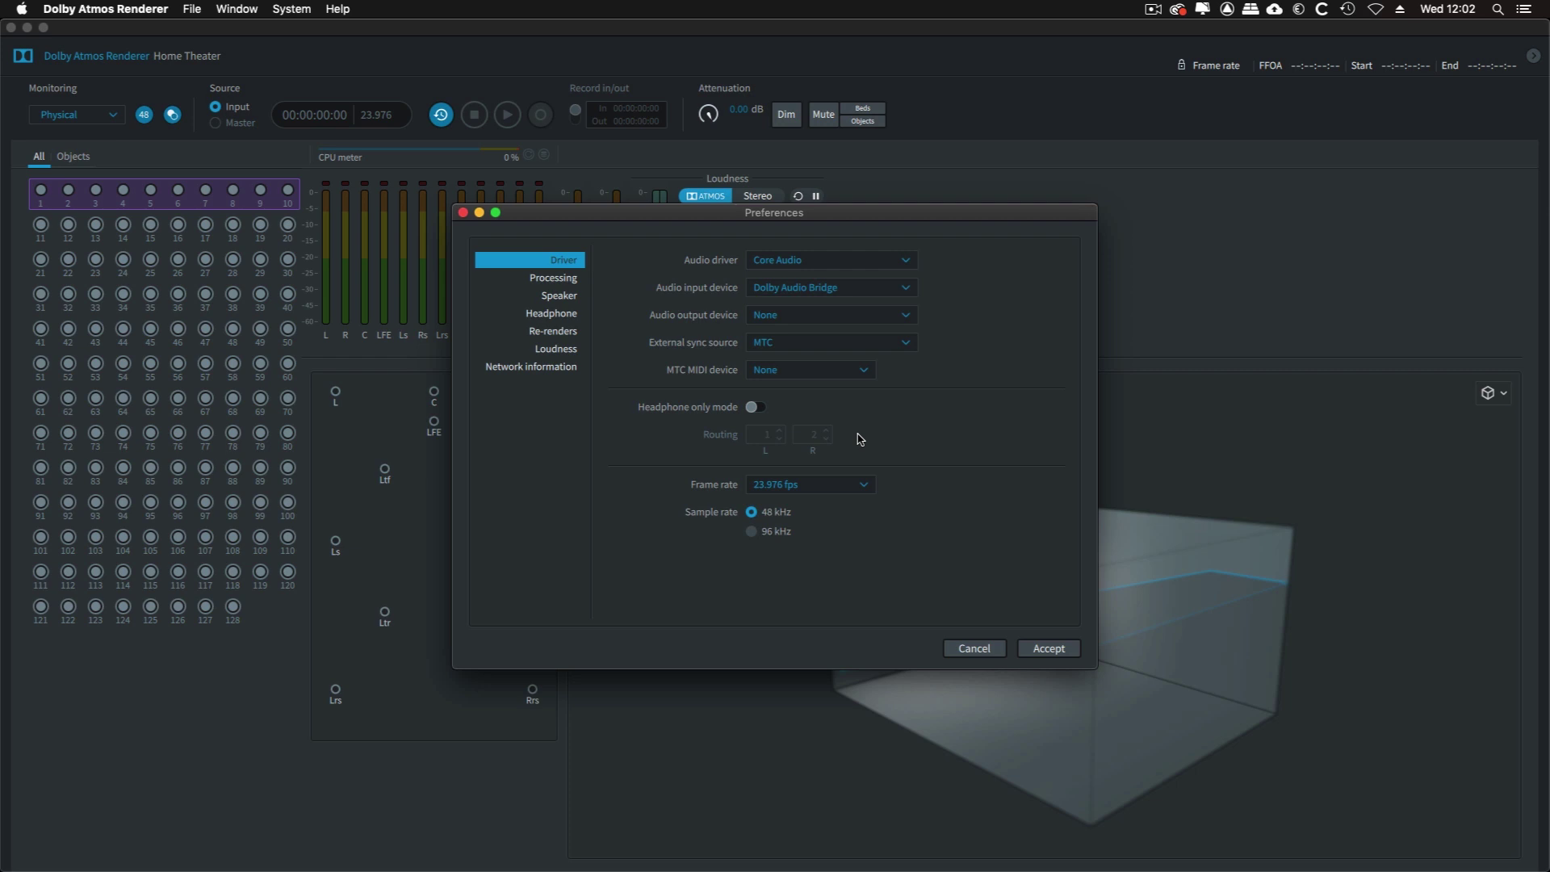
pyautogui.click(879, 321)
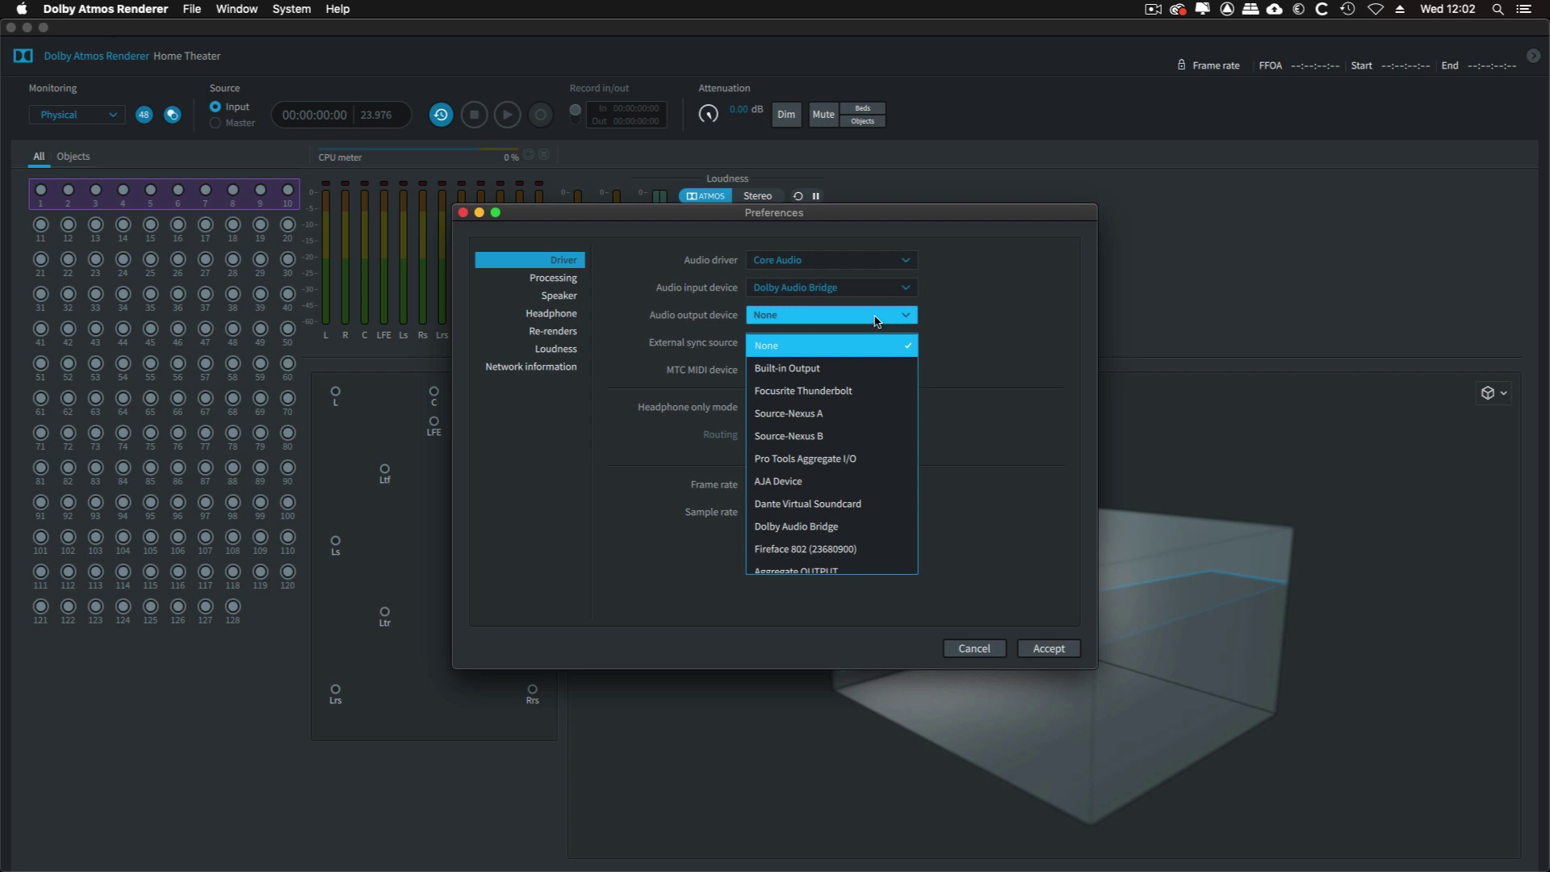
pyautogui.click(852, 393)
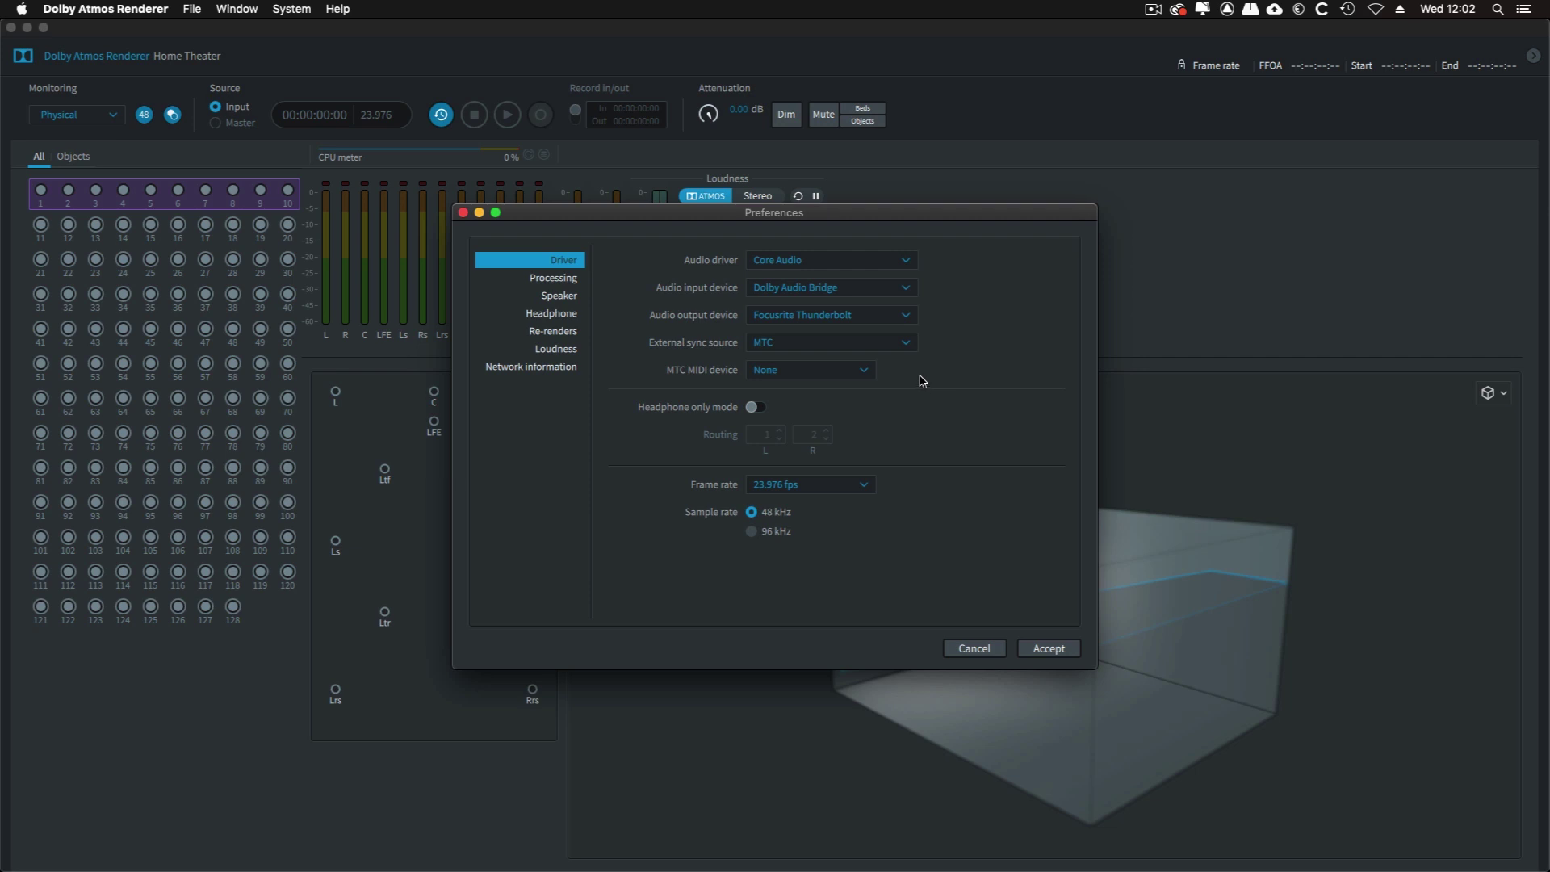
# Set the external sync source to LTC over audio on input channel 130 and the frame rate to 25 fps.
pyautogui.click(906, 344)
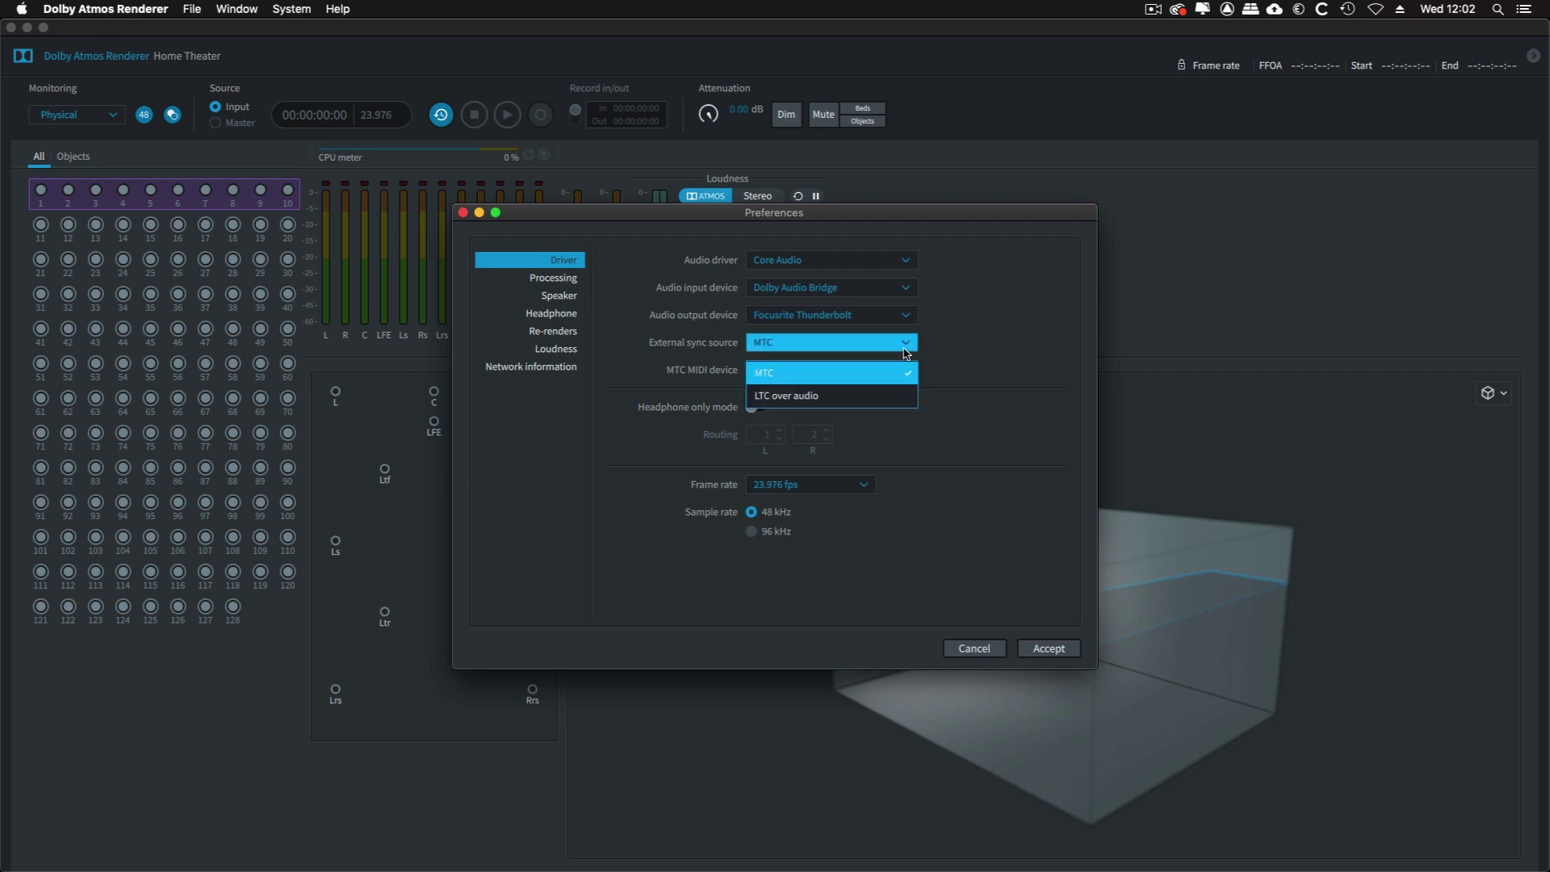
pyautogui.click(869, 394)
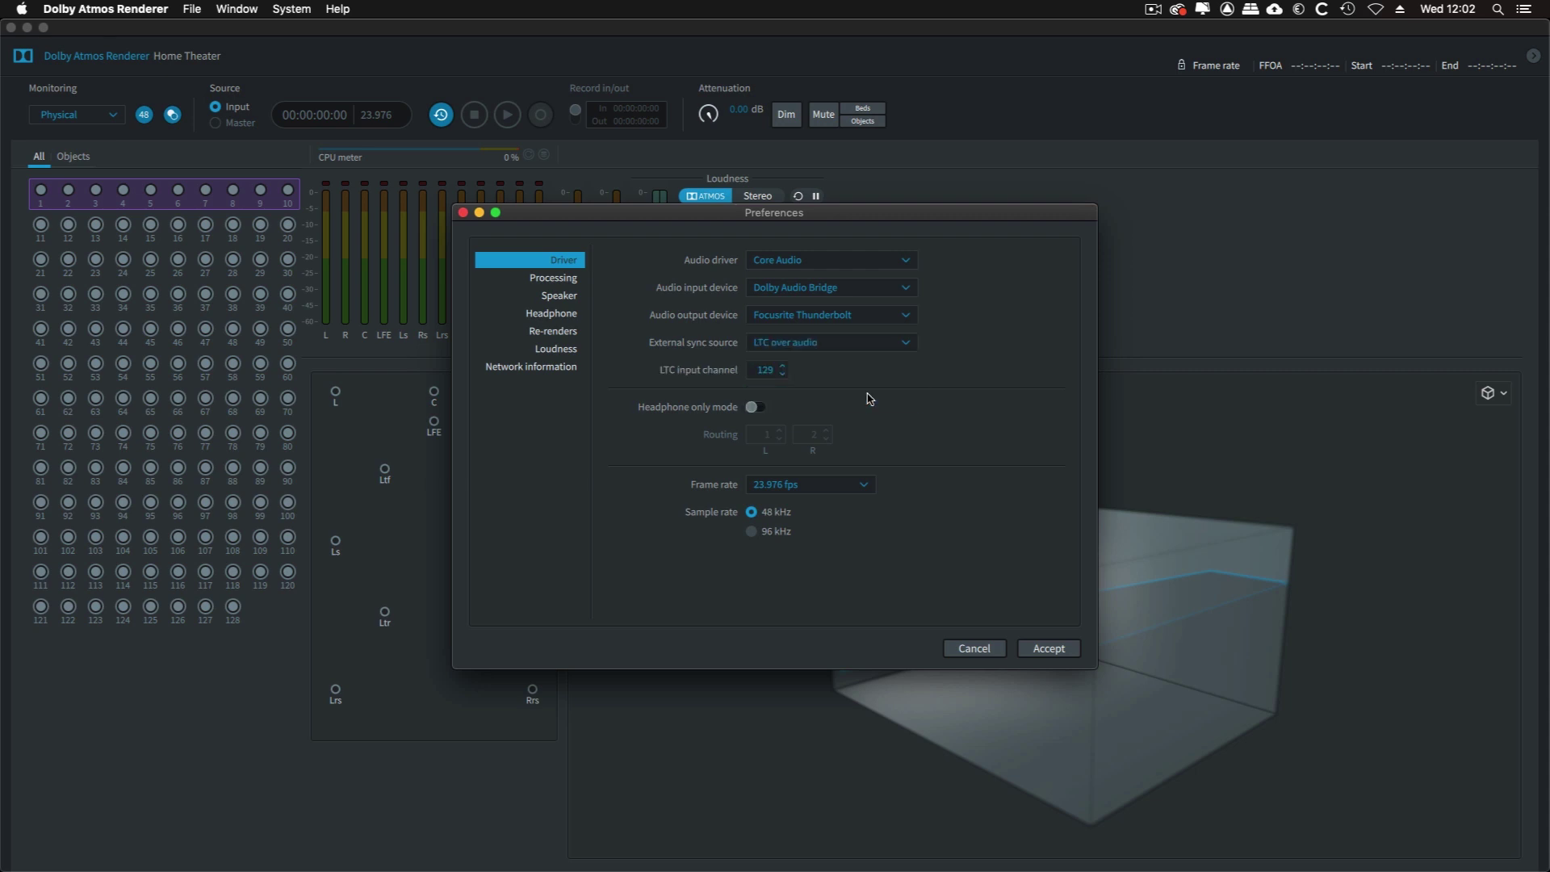
pyautogui.click(782, 366)
pyautogui.click(867, 488)
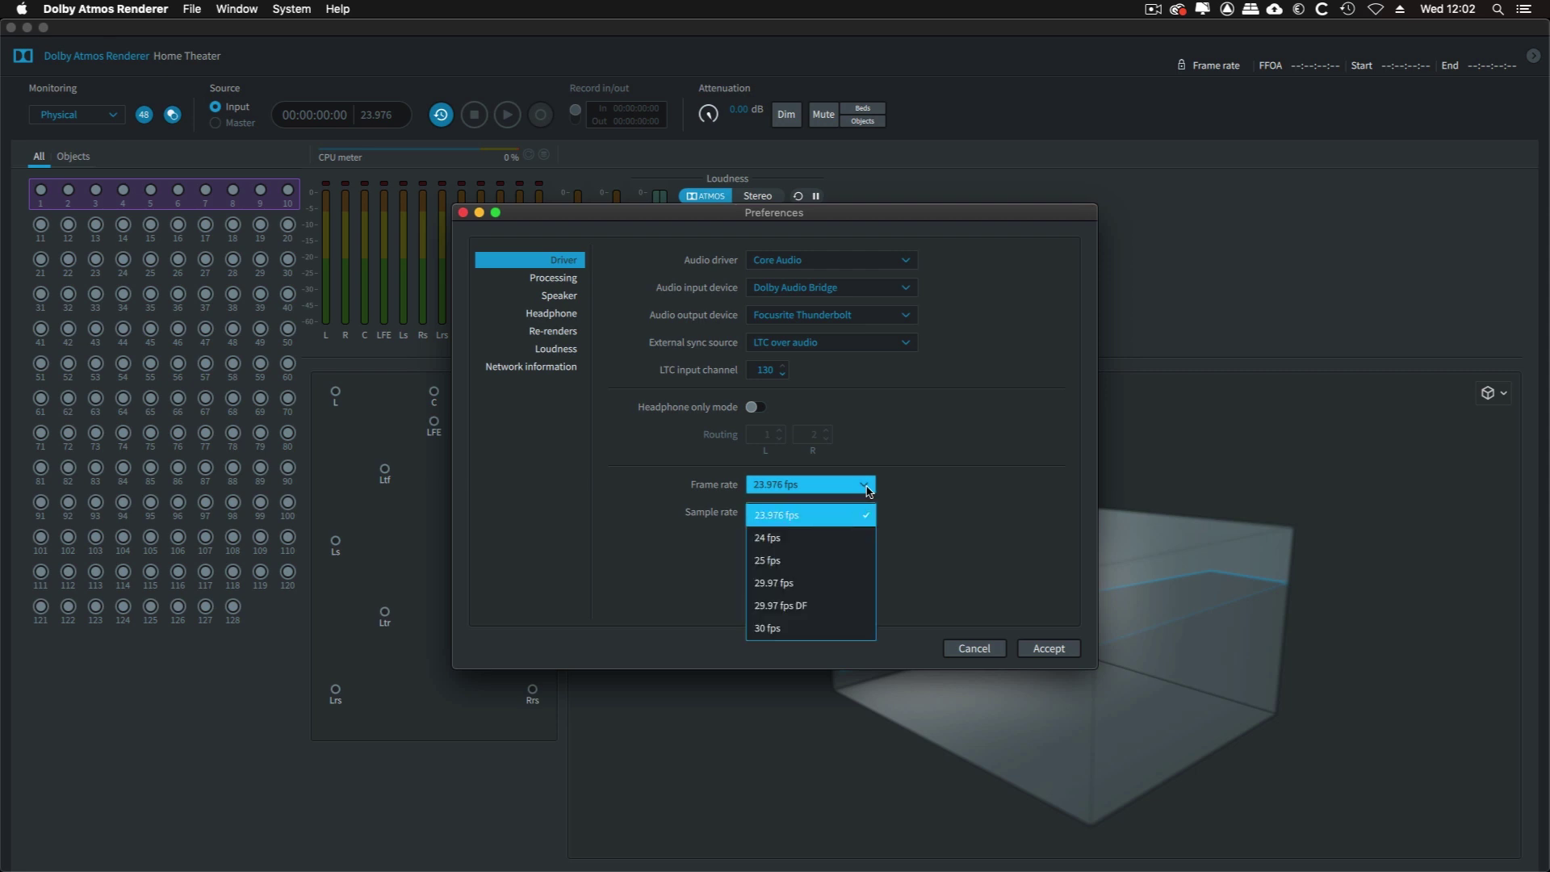
pyautogui.click(852, 560)
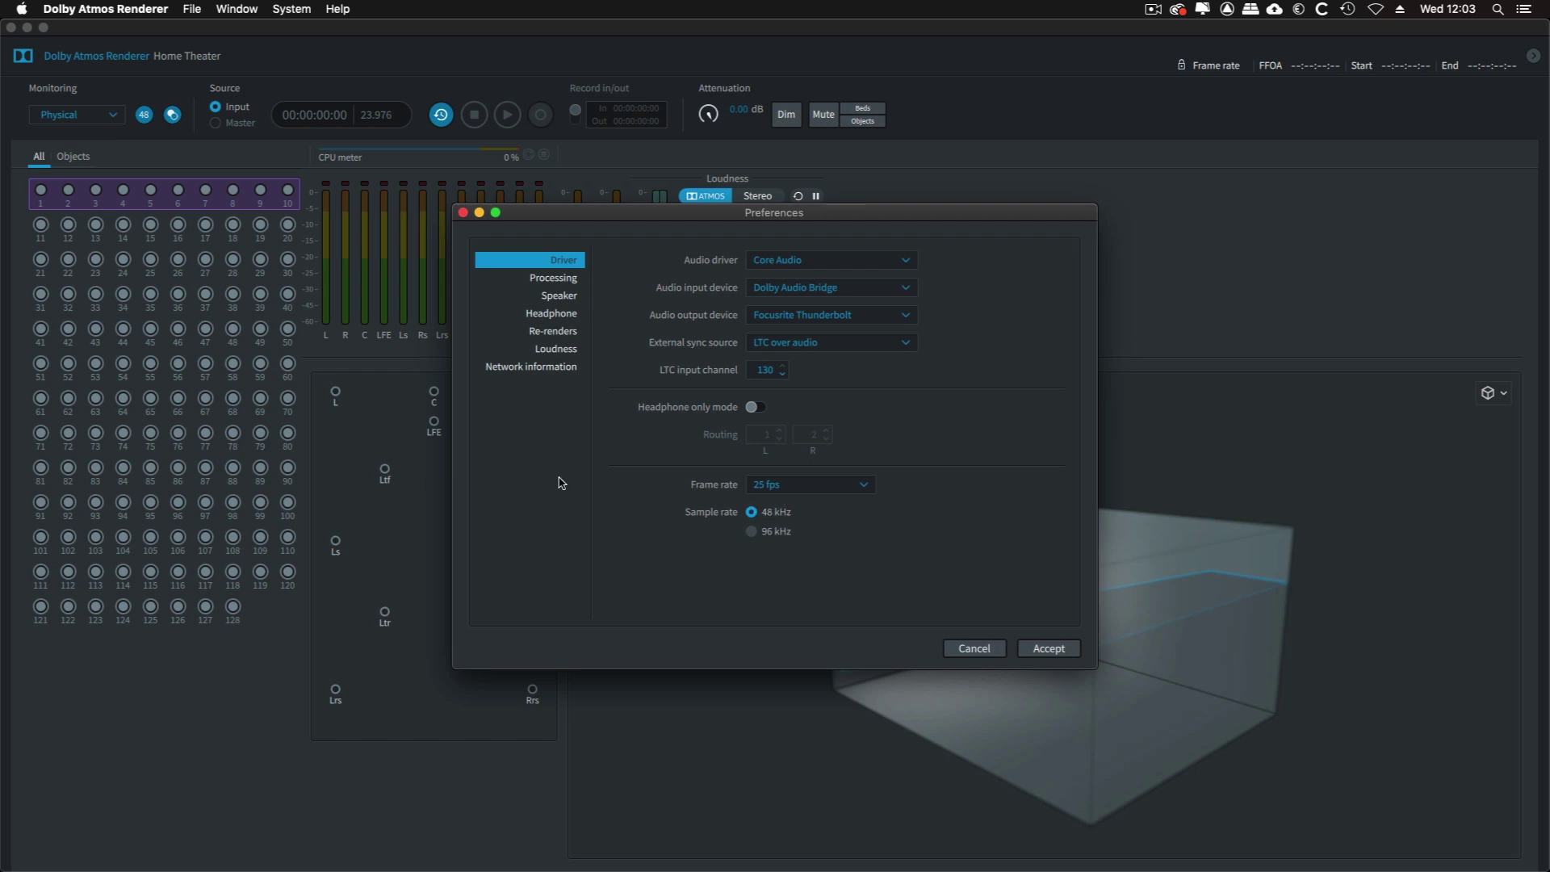
# Review the processing, speaker, headphone, re-render, loudness and network preferences, and accept the changed preferences.
pyautogui.click(569, 278)
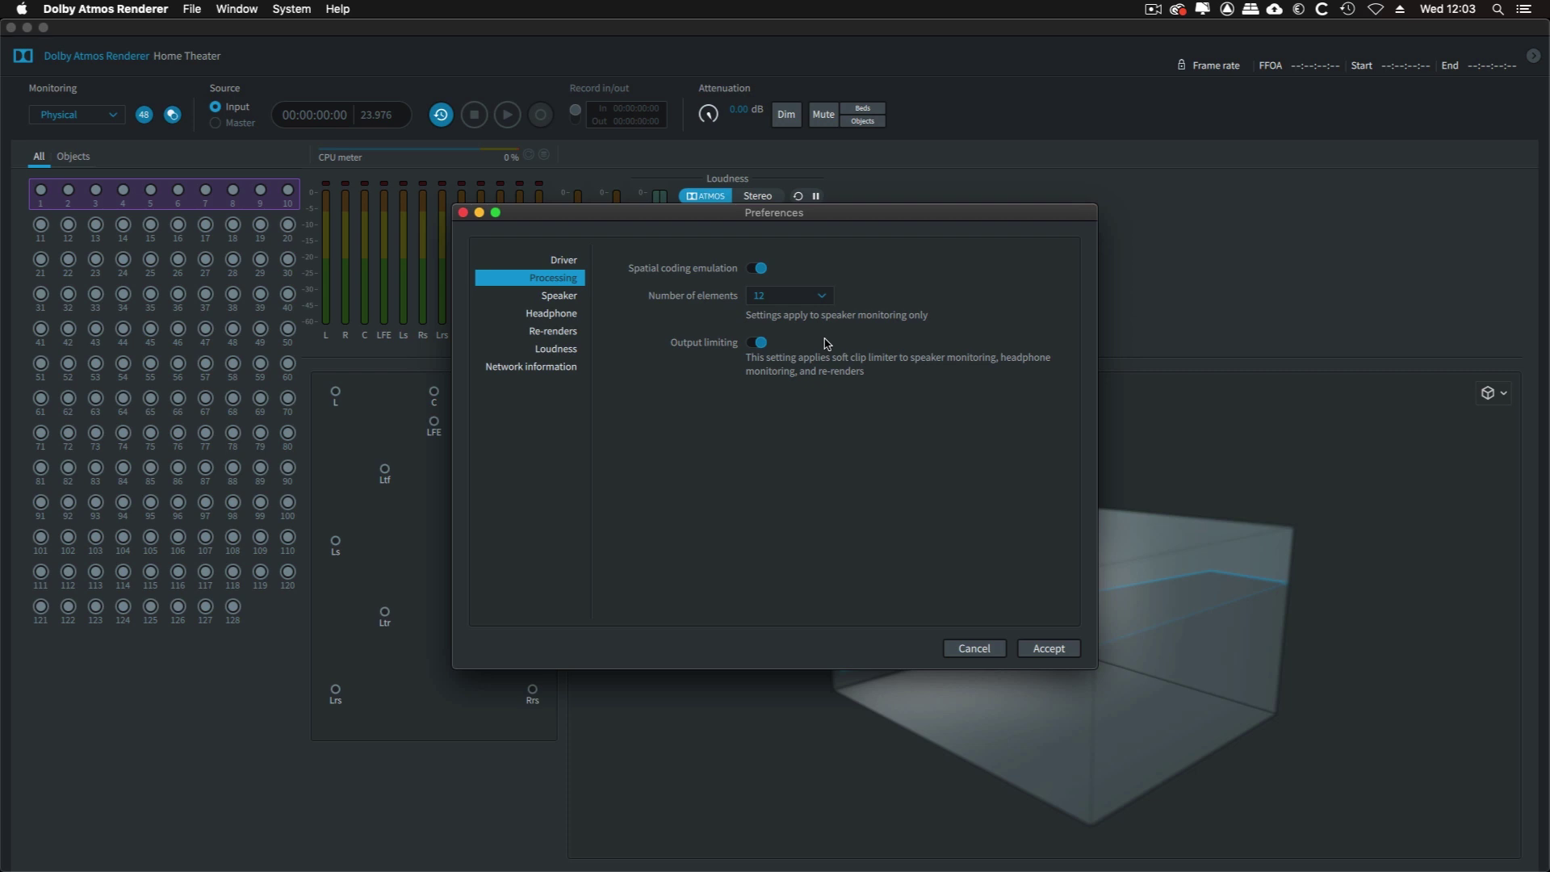
pyautogui.click(569, 297)
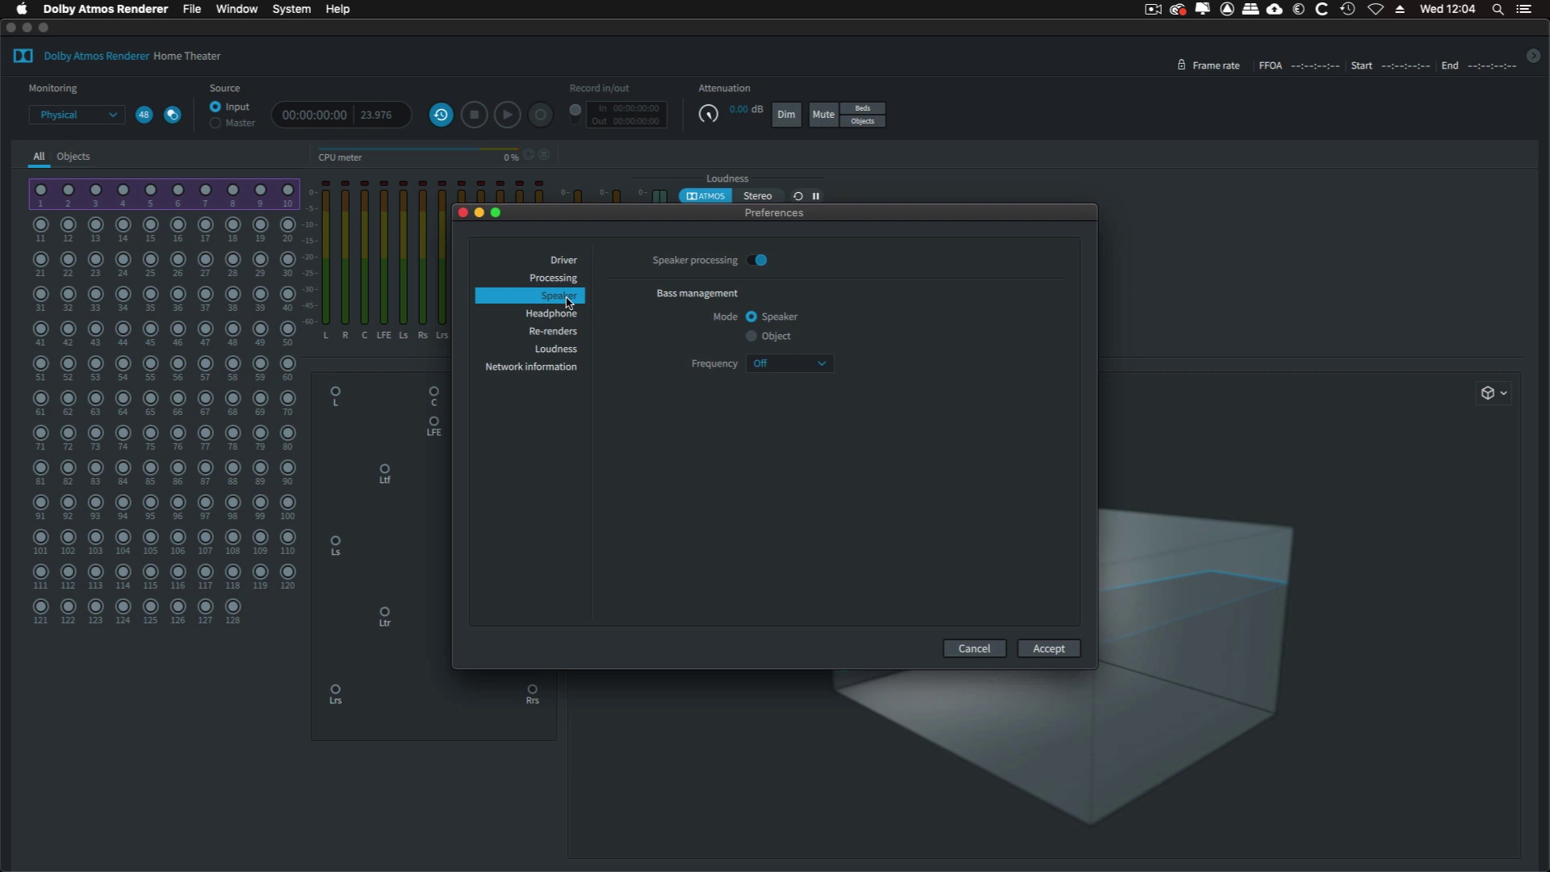
pyautogui.click(565, 313)
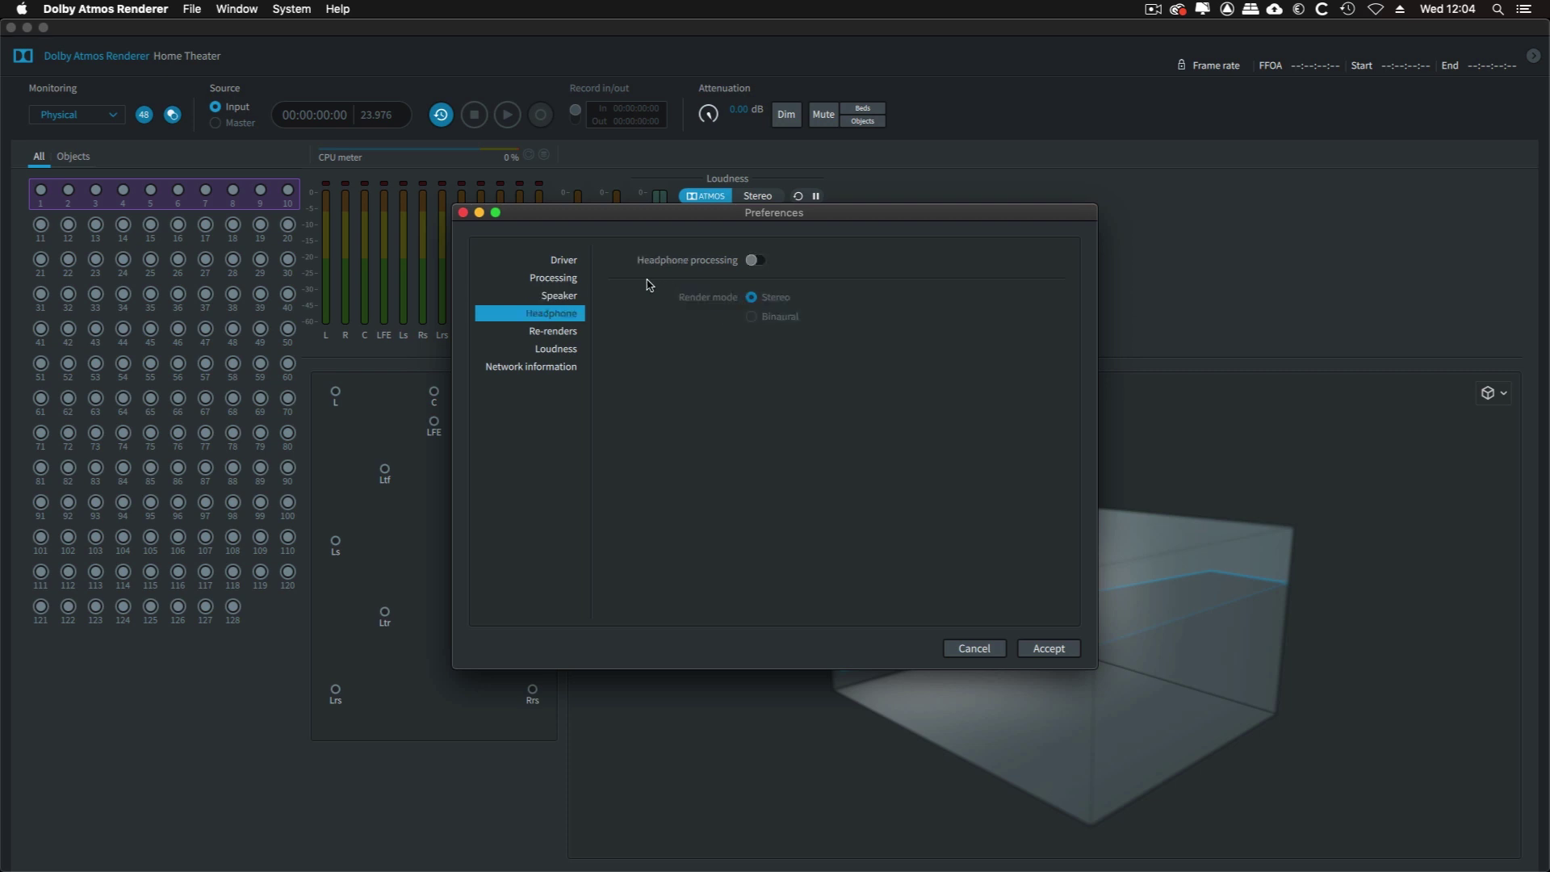
pyautogui.click(567, 332)
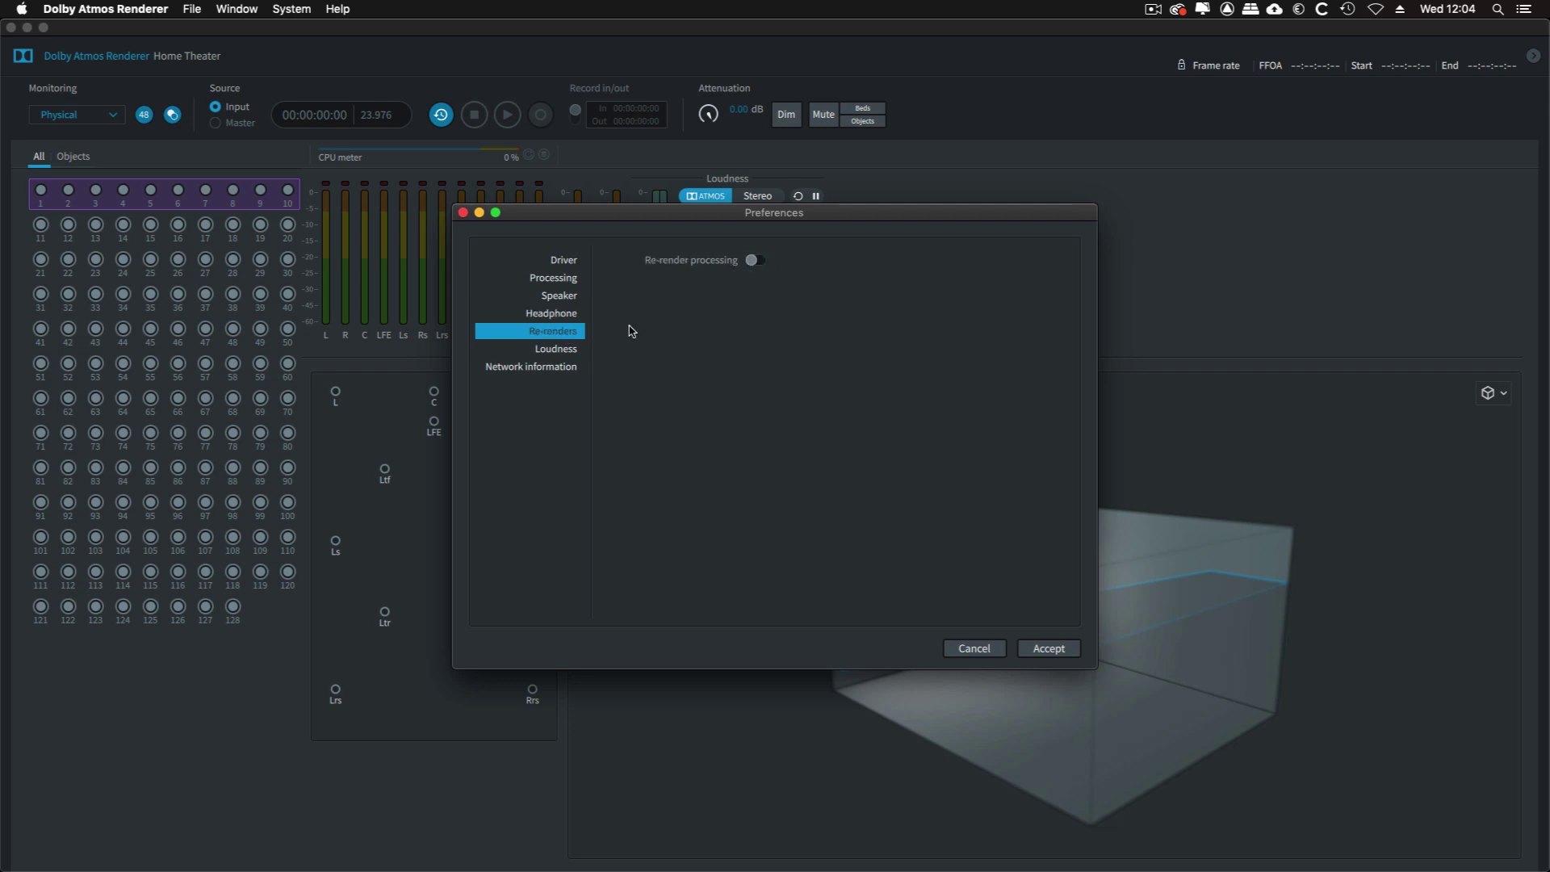
pyautogui.click(585, 347)
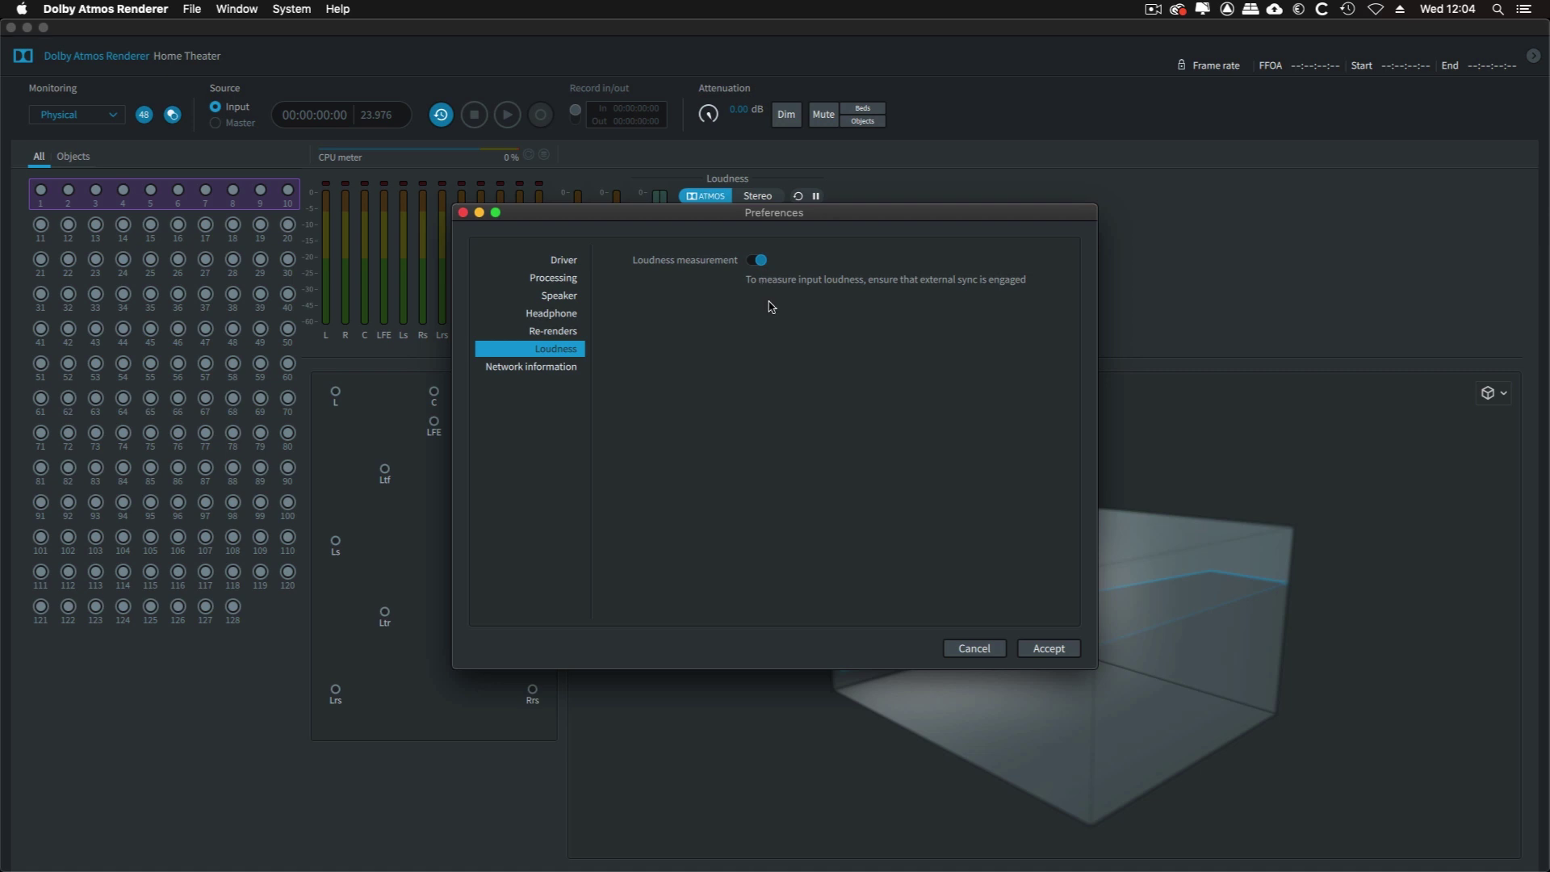
pyautogui.click(575, 366)
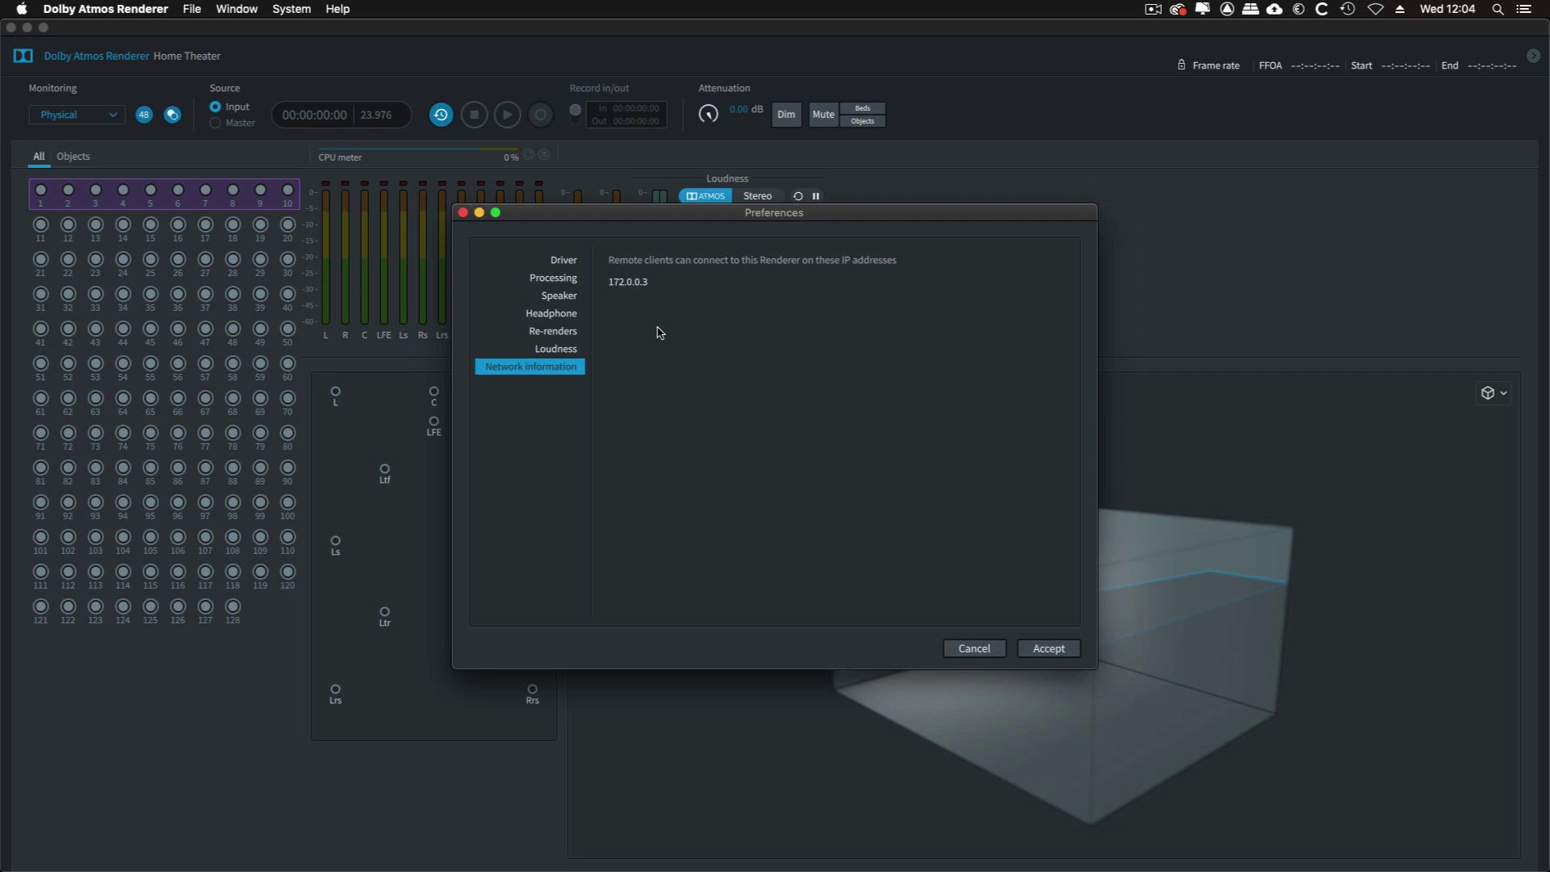
pyautogui.click(1076, 651)
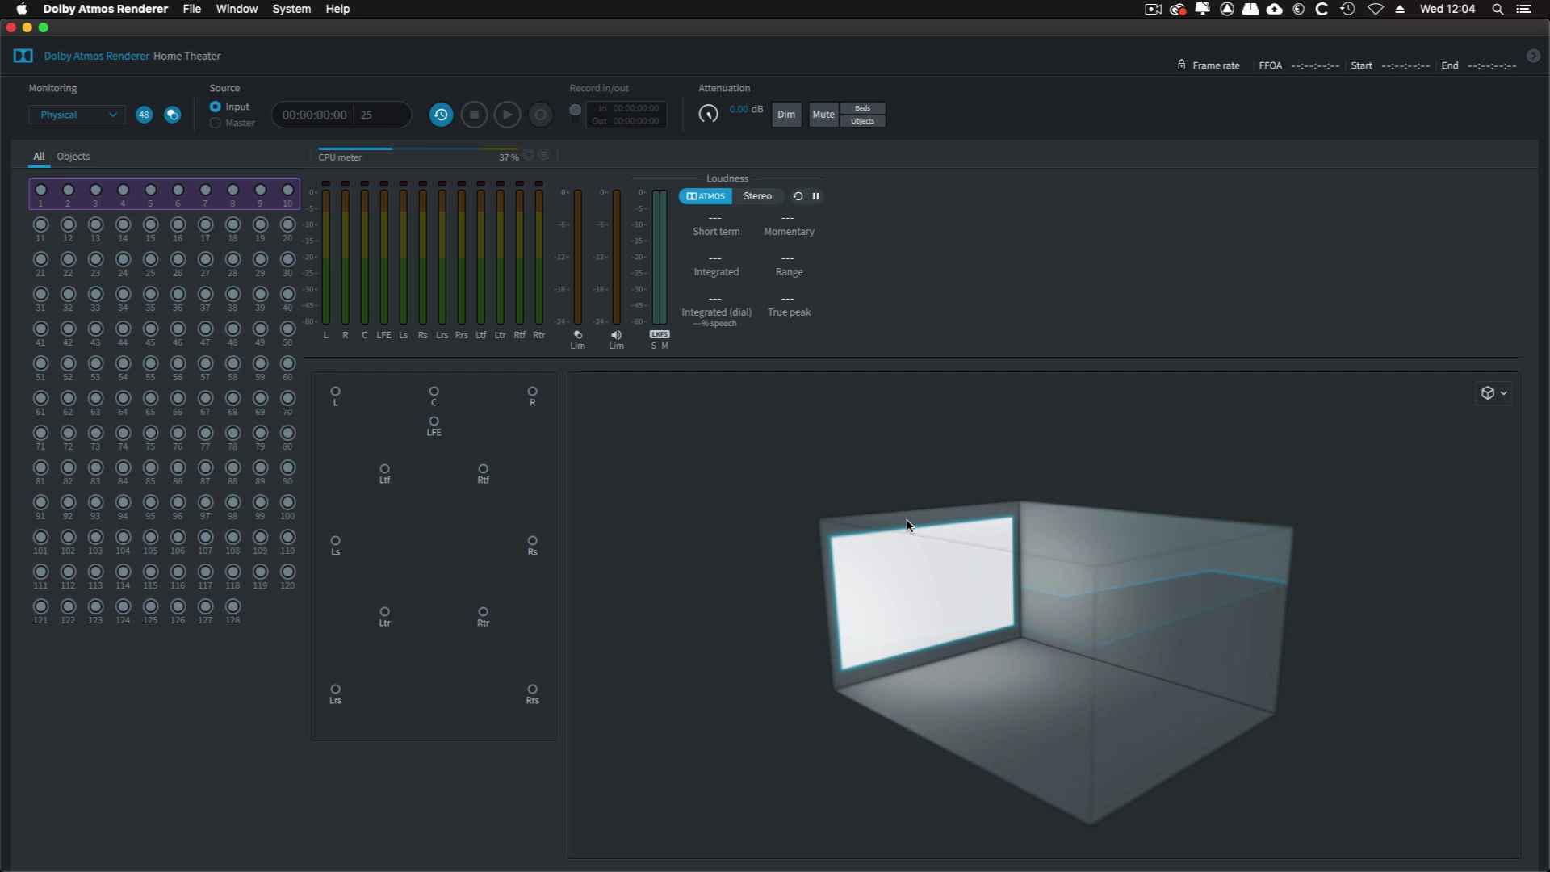
# Switch to Pro Tools and enable the Atmos renderer connection in the peripherals setup.
pyautogui.press('super+Tab')
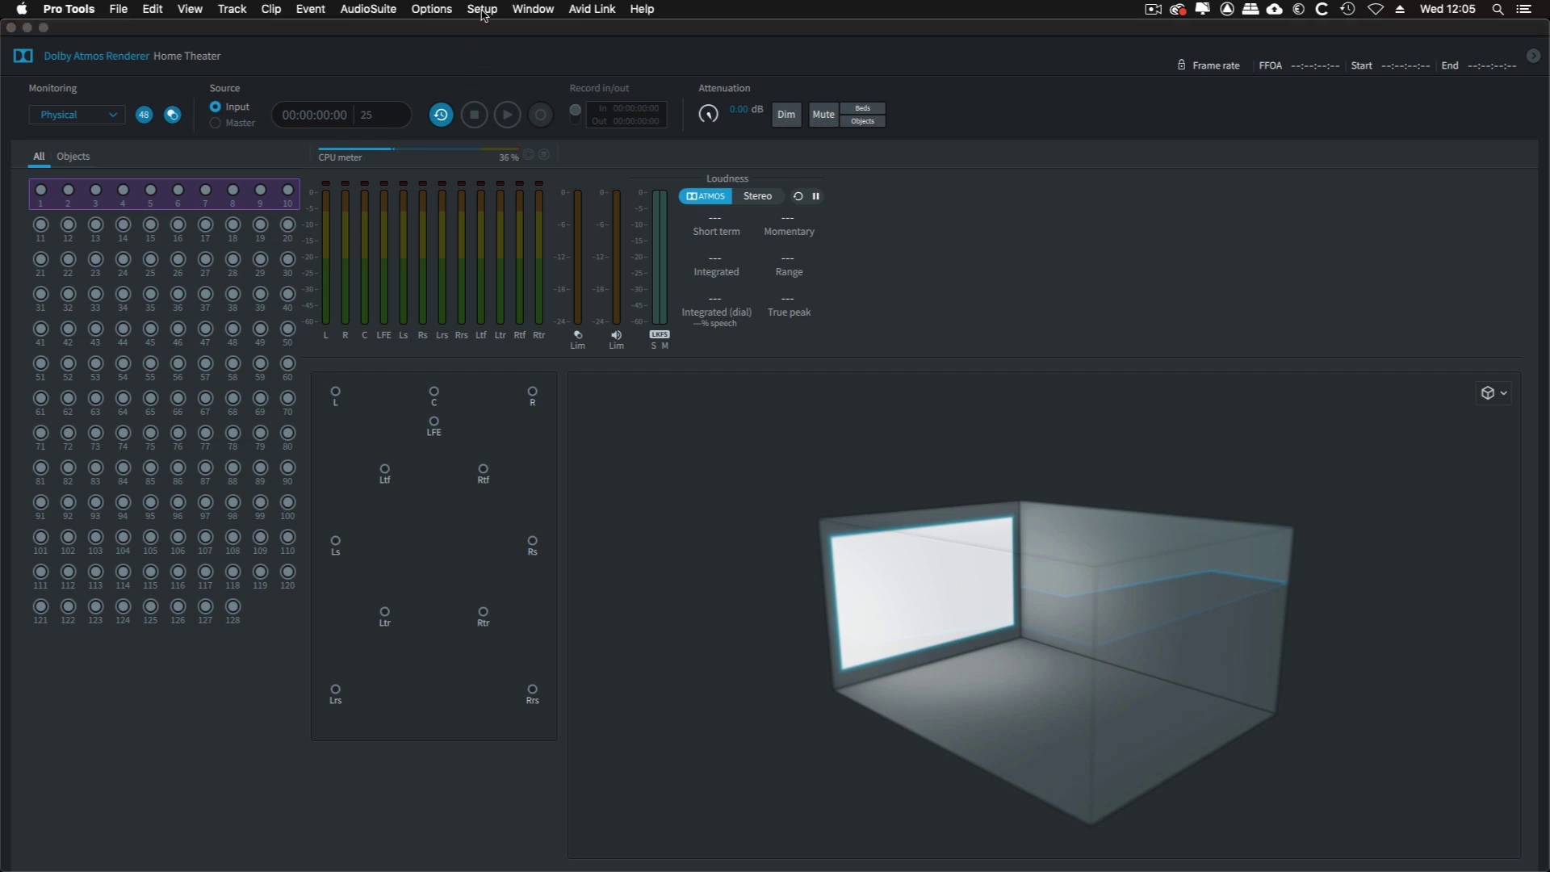
pyautogui.click(482, 10)
pyautogui.click(539, 87)
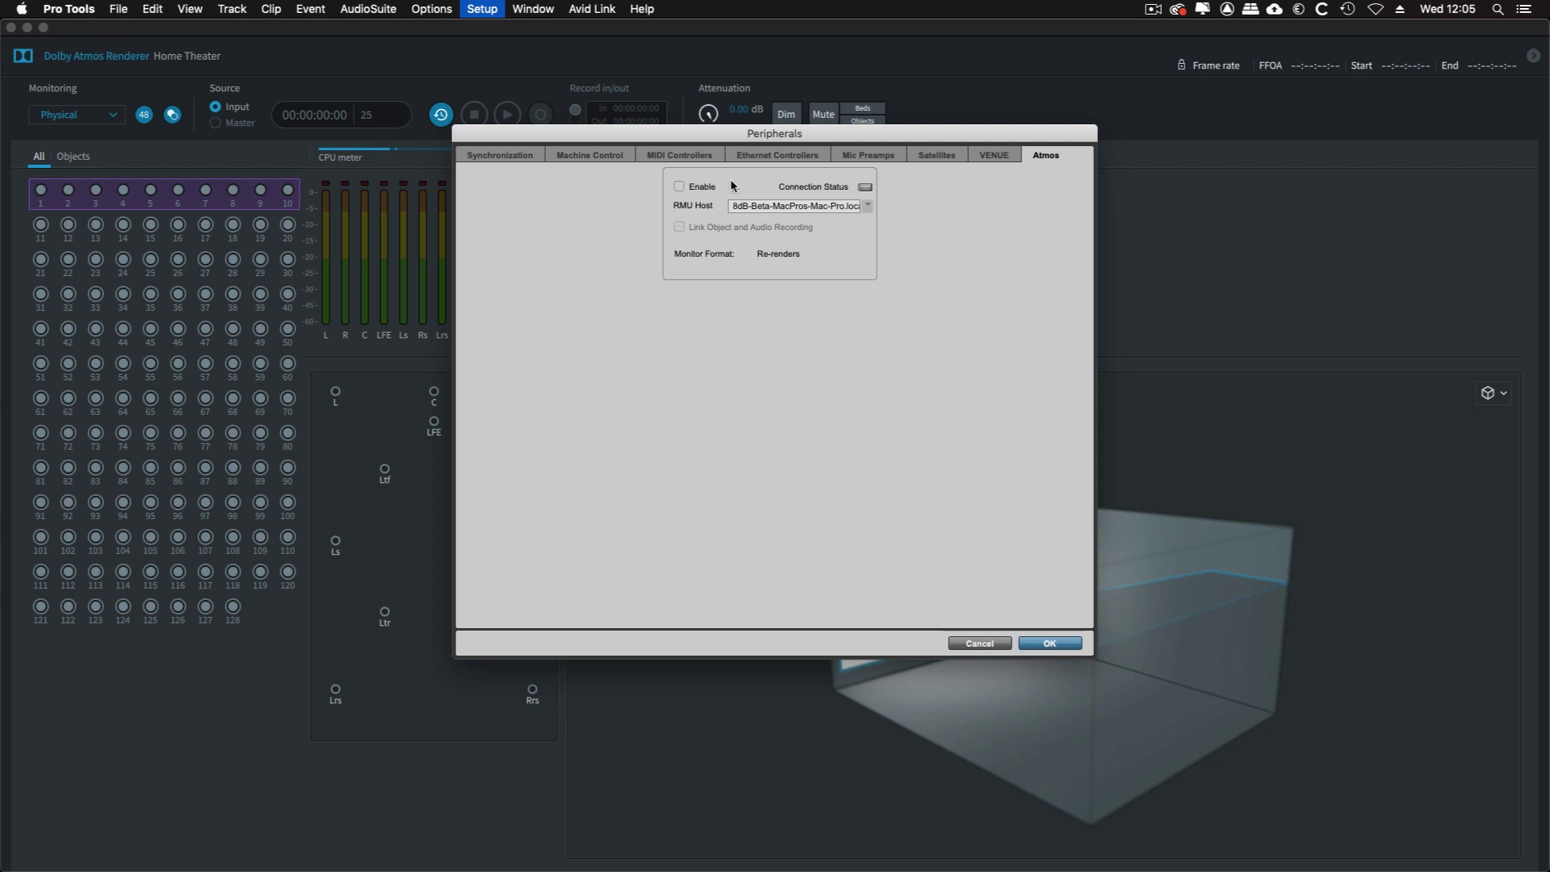
pyautogui.click(680, 186)
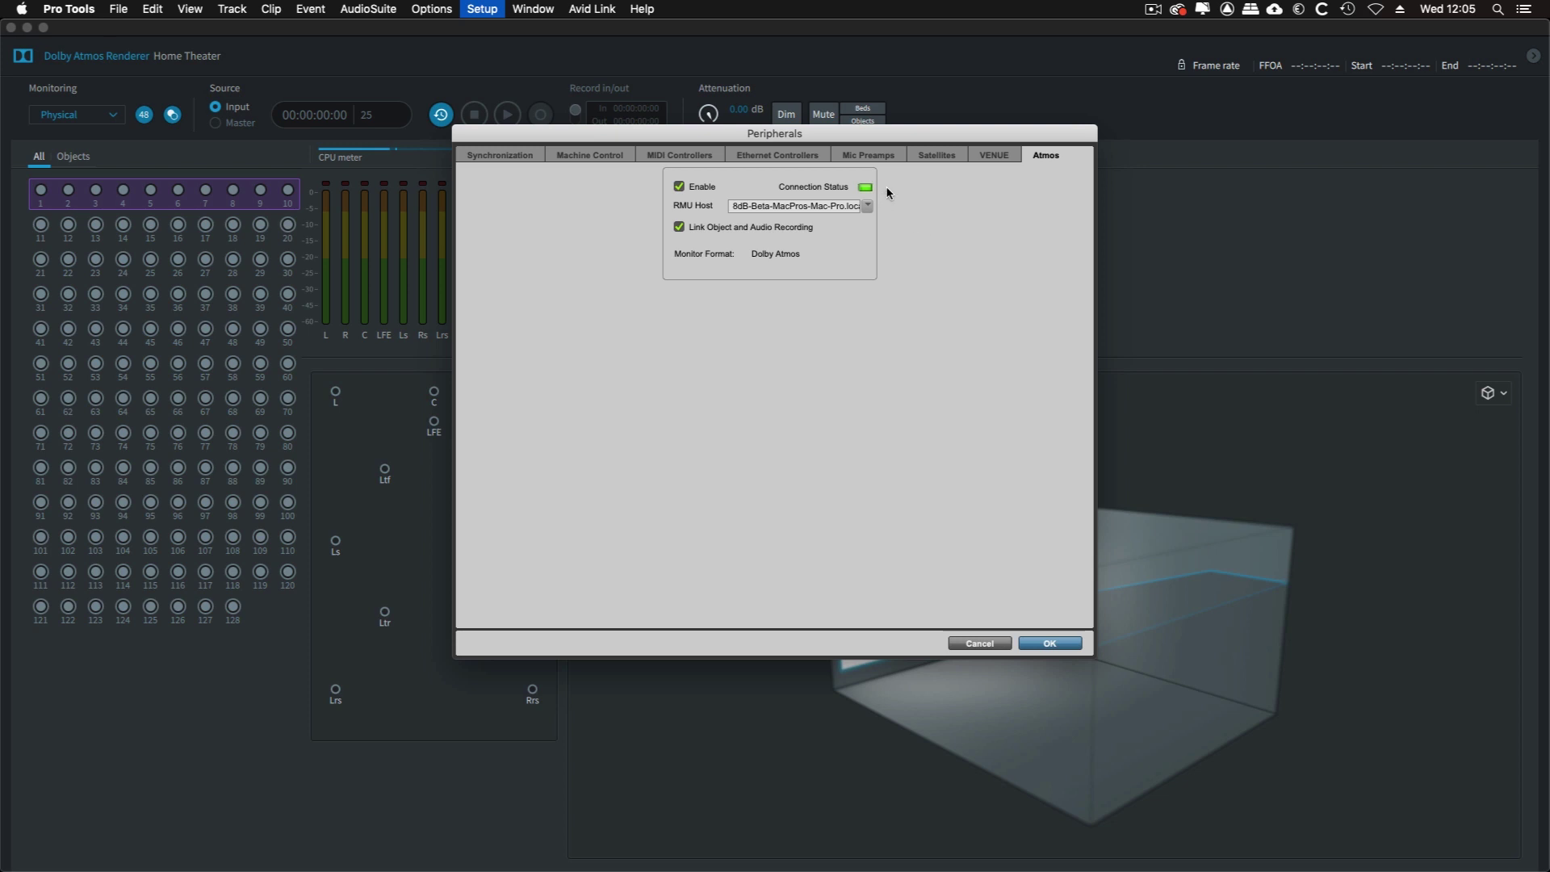
# Return to Dolby Atmos Renderer, open the room setup, and review the speaker setup and monitoring layouts.
pyautogui.click(774, 426)
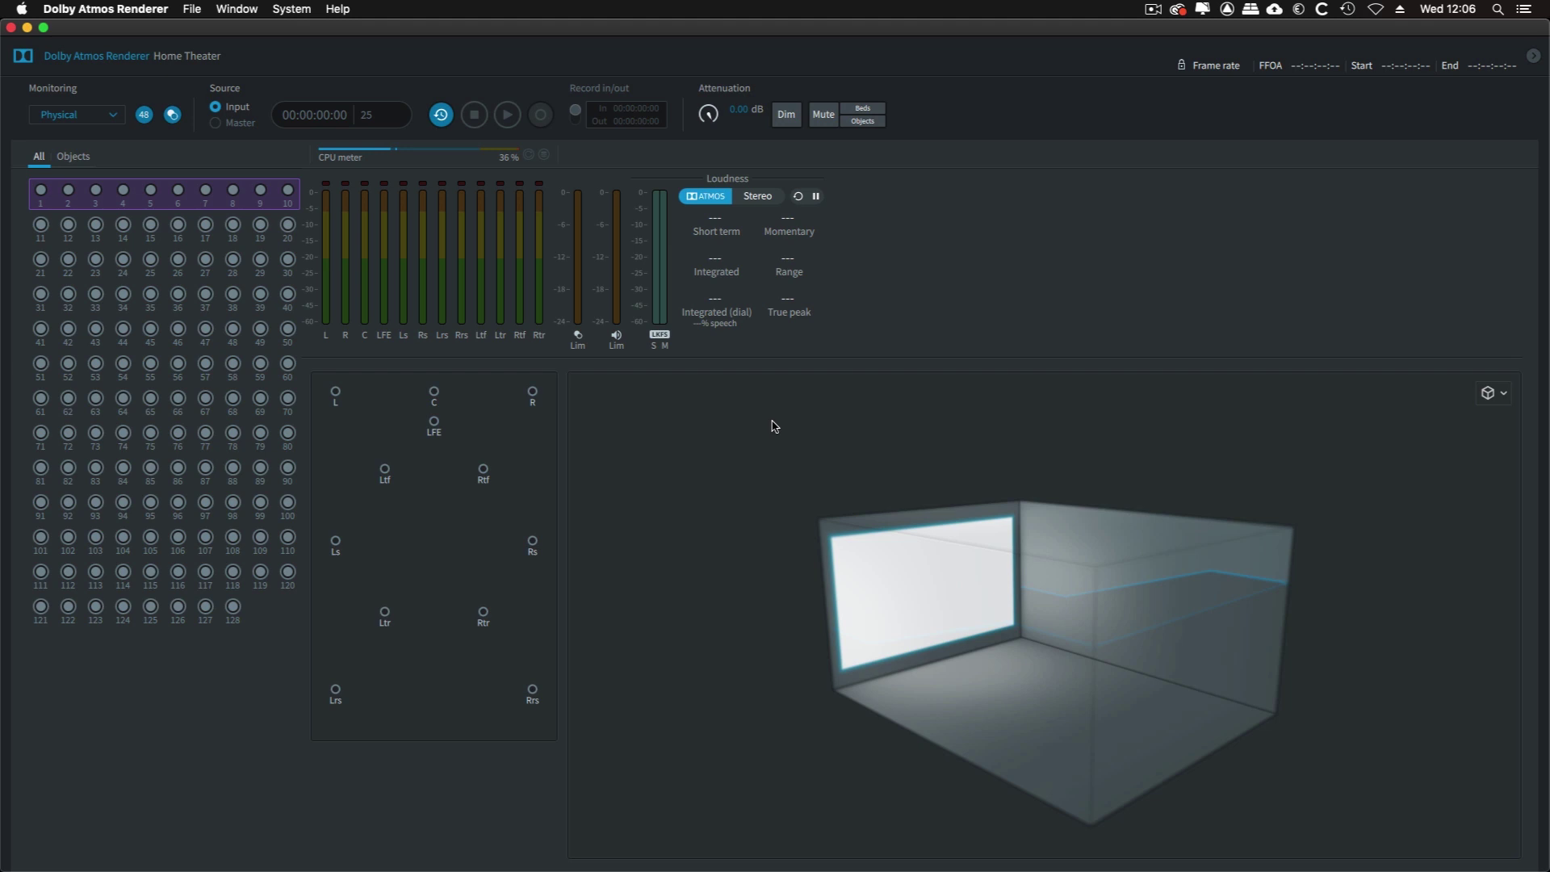
pyautogui.click(240, 9)
pyautogui.click(257, 89)
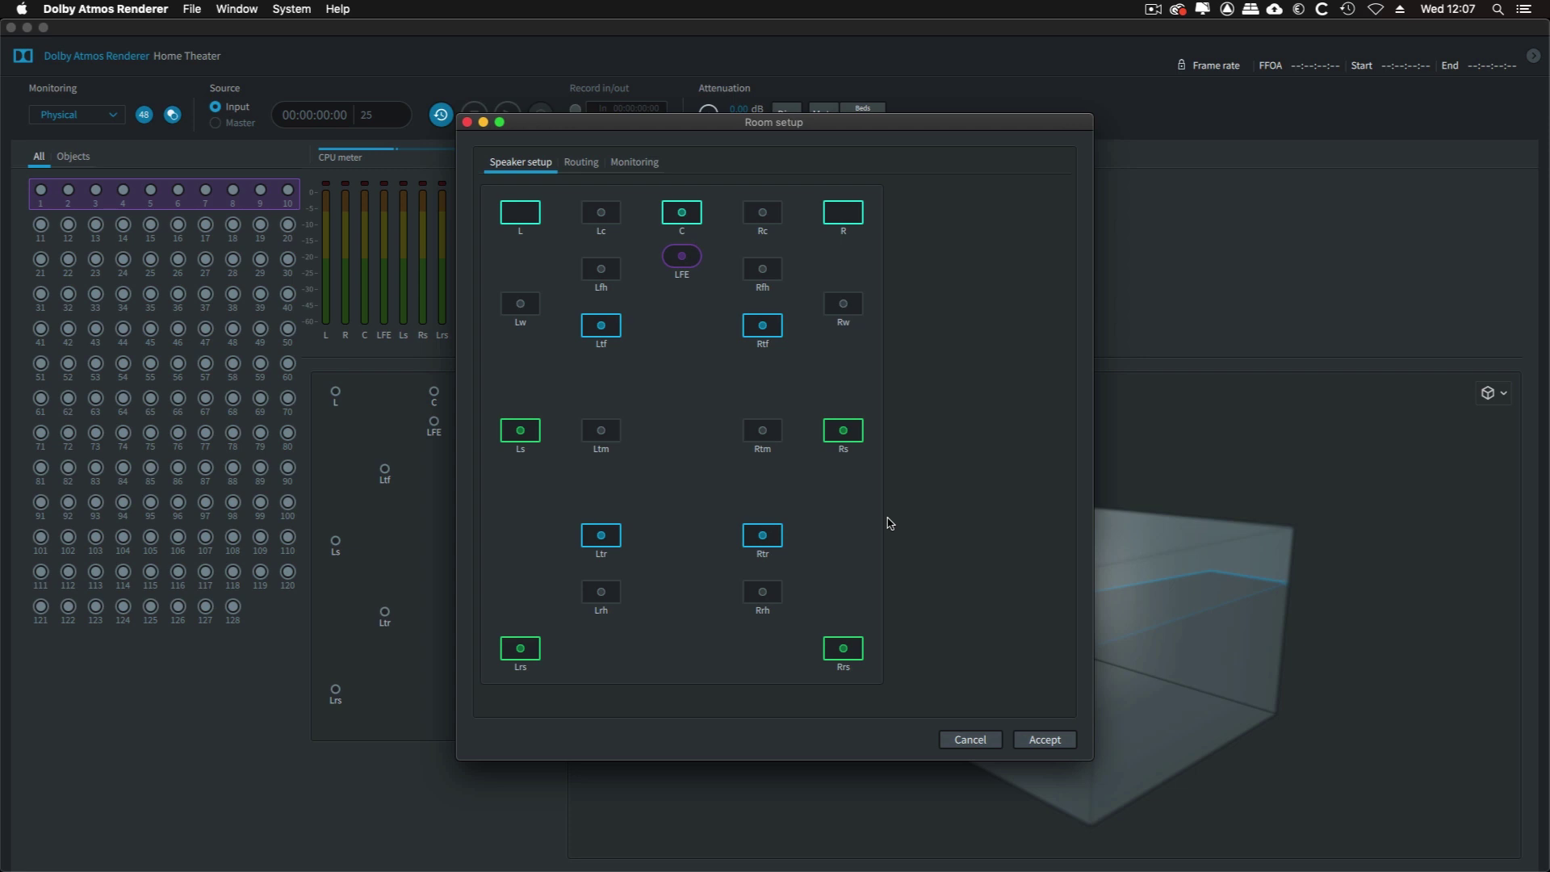
pyautogui.click(635, 161)
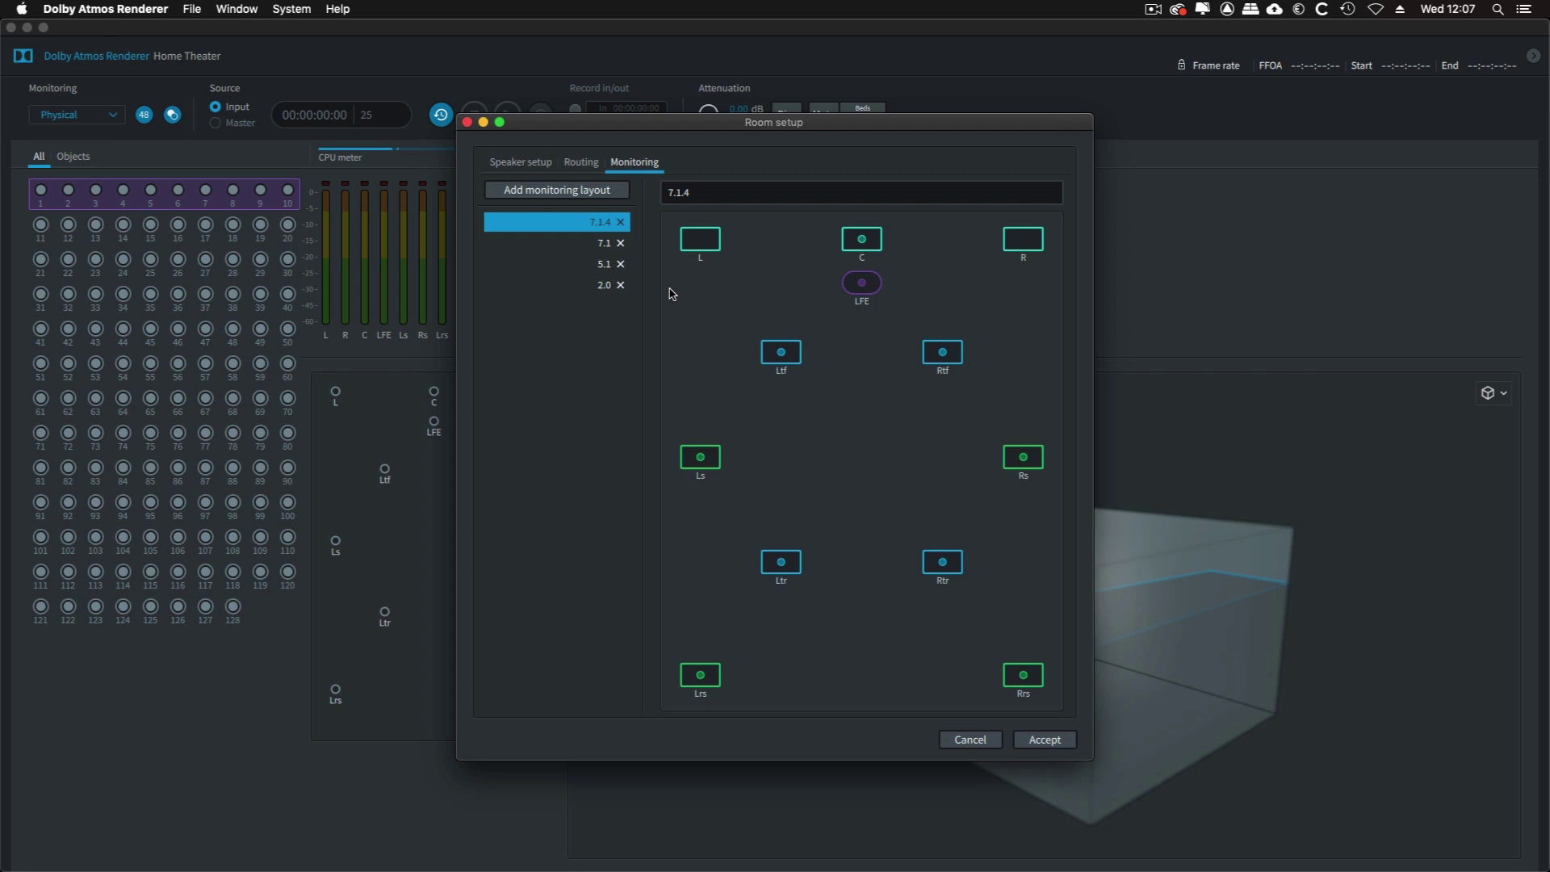
# Route the headphone outputs to channel 13 for L and channel 14 for R.
pyautogui.click(582, 167)
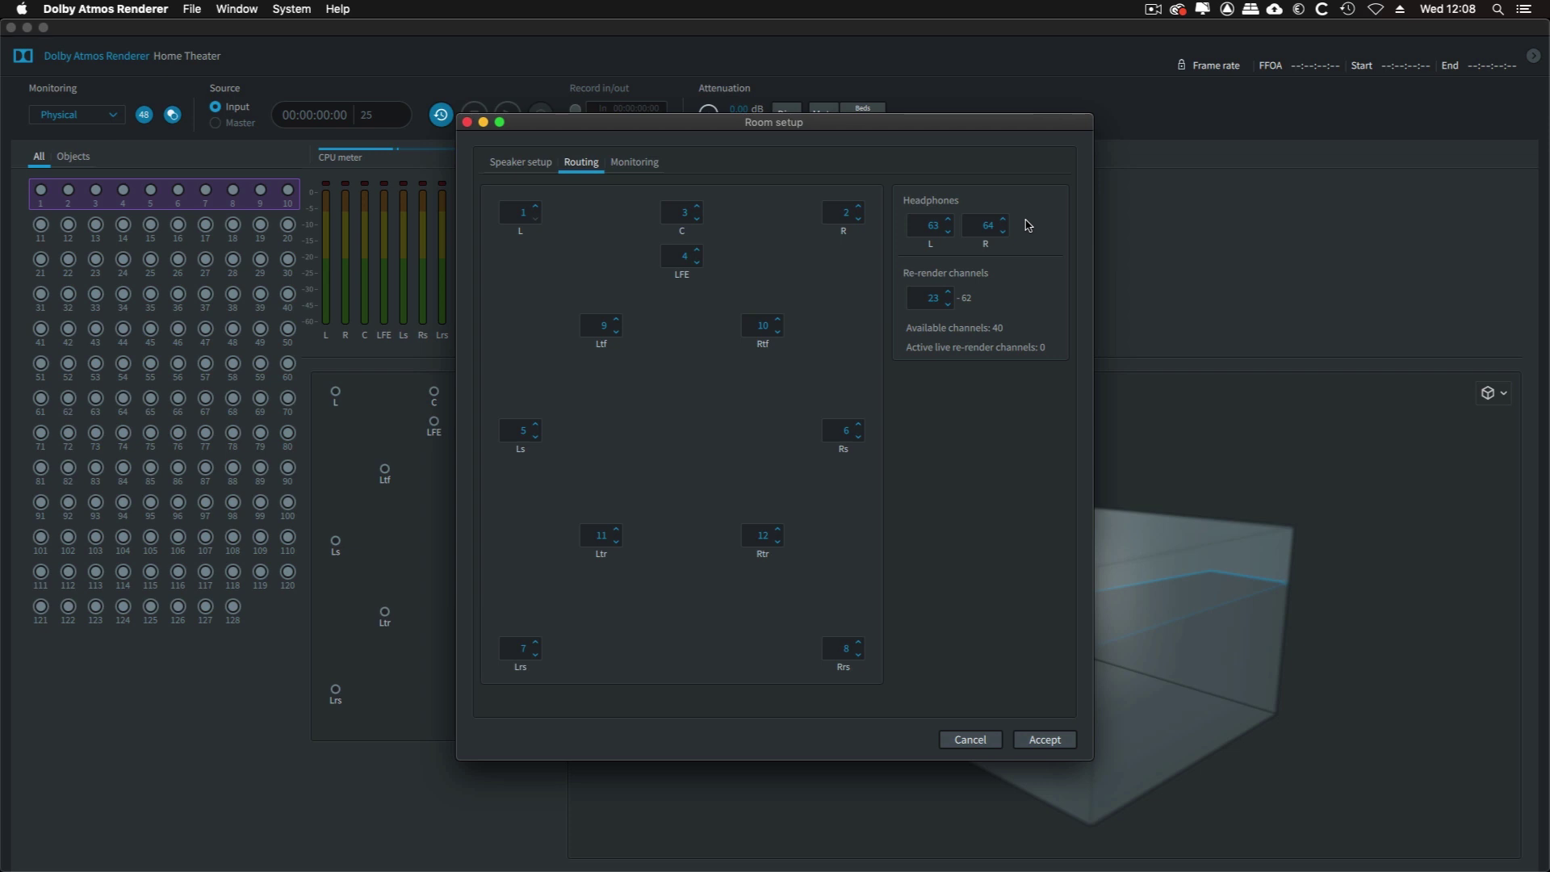
pyautogui.doubleClick(938, 225)
pyautogui.write('13')
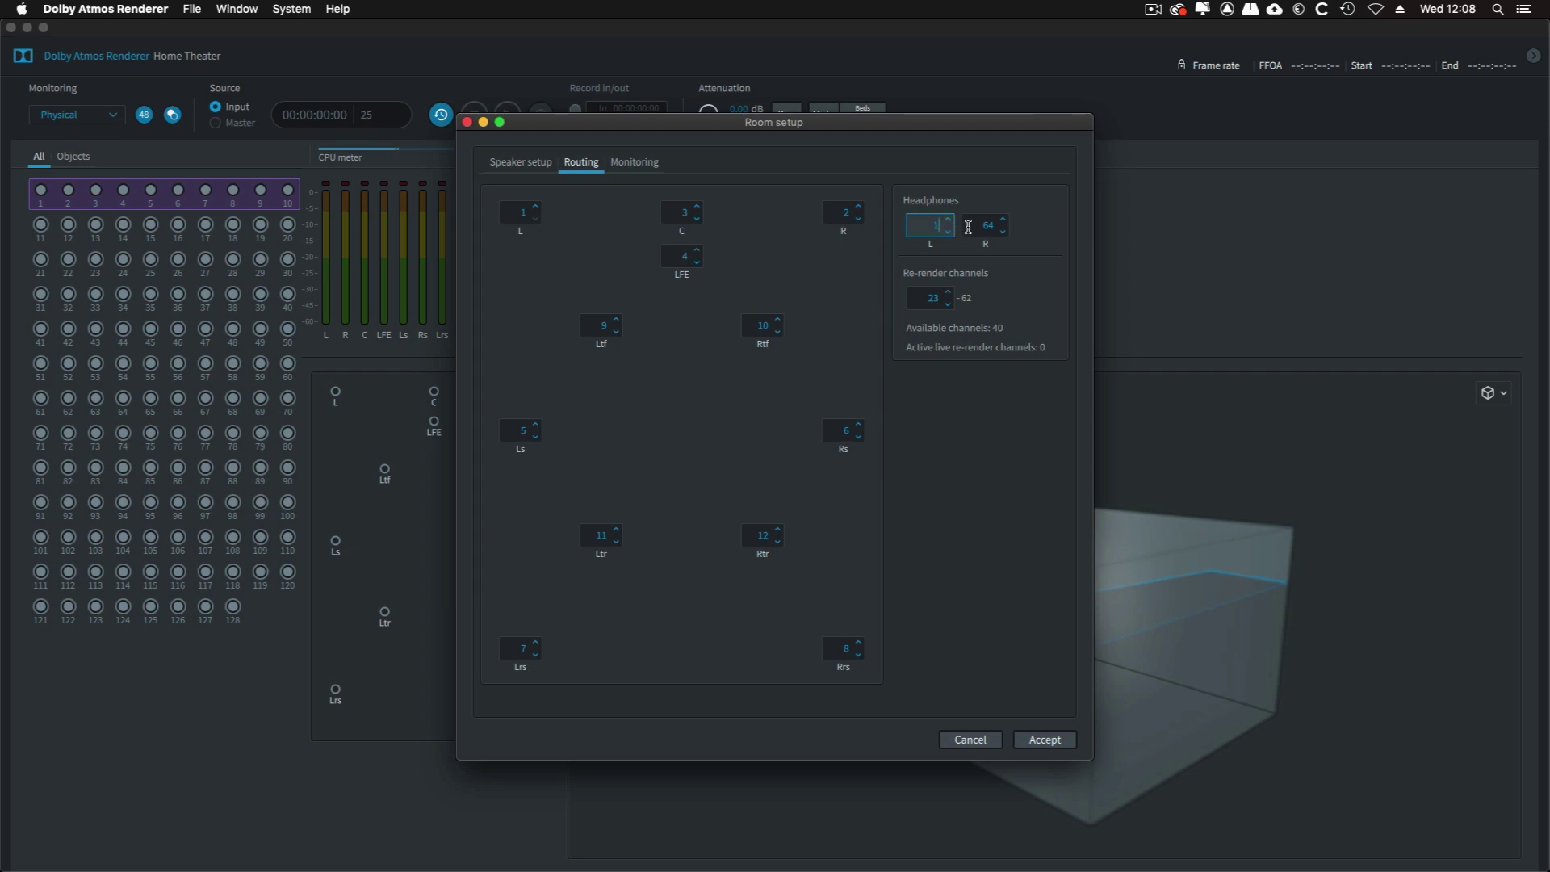
pyautogui.press('Tab')
pyautogui.write('14')
pyautogui.press('Return')
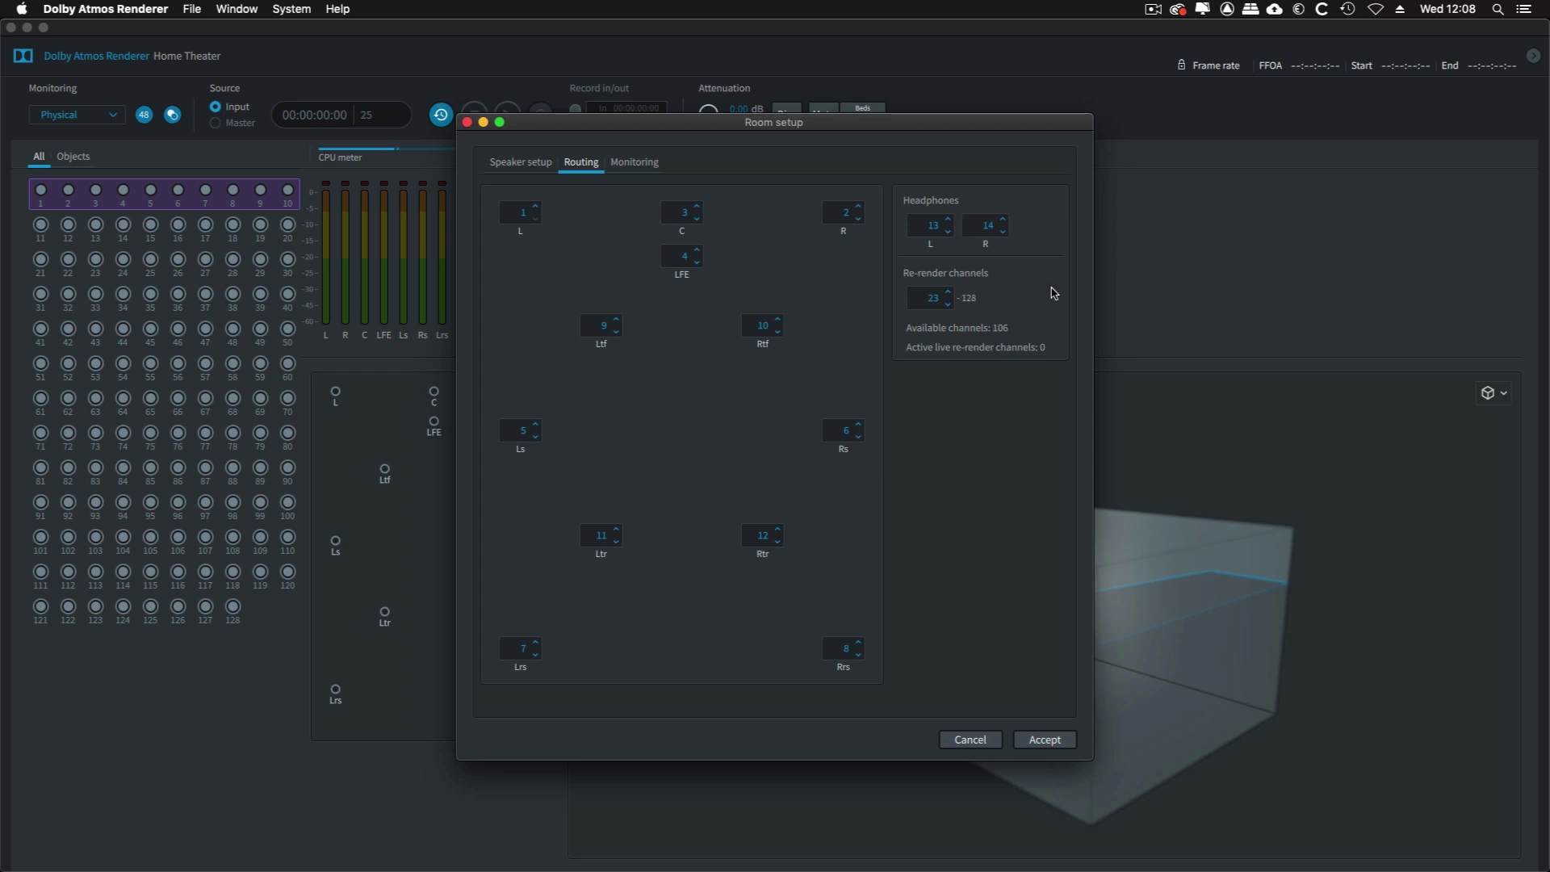
# Lower the starting channel of the re-render outputs and accept the room setup.
pyautogui.click(949, 302)
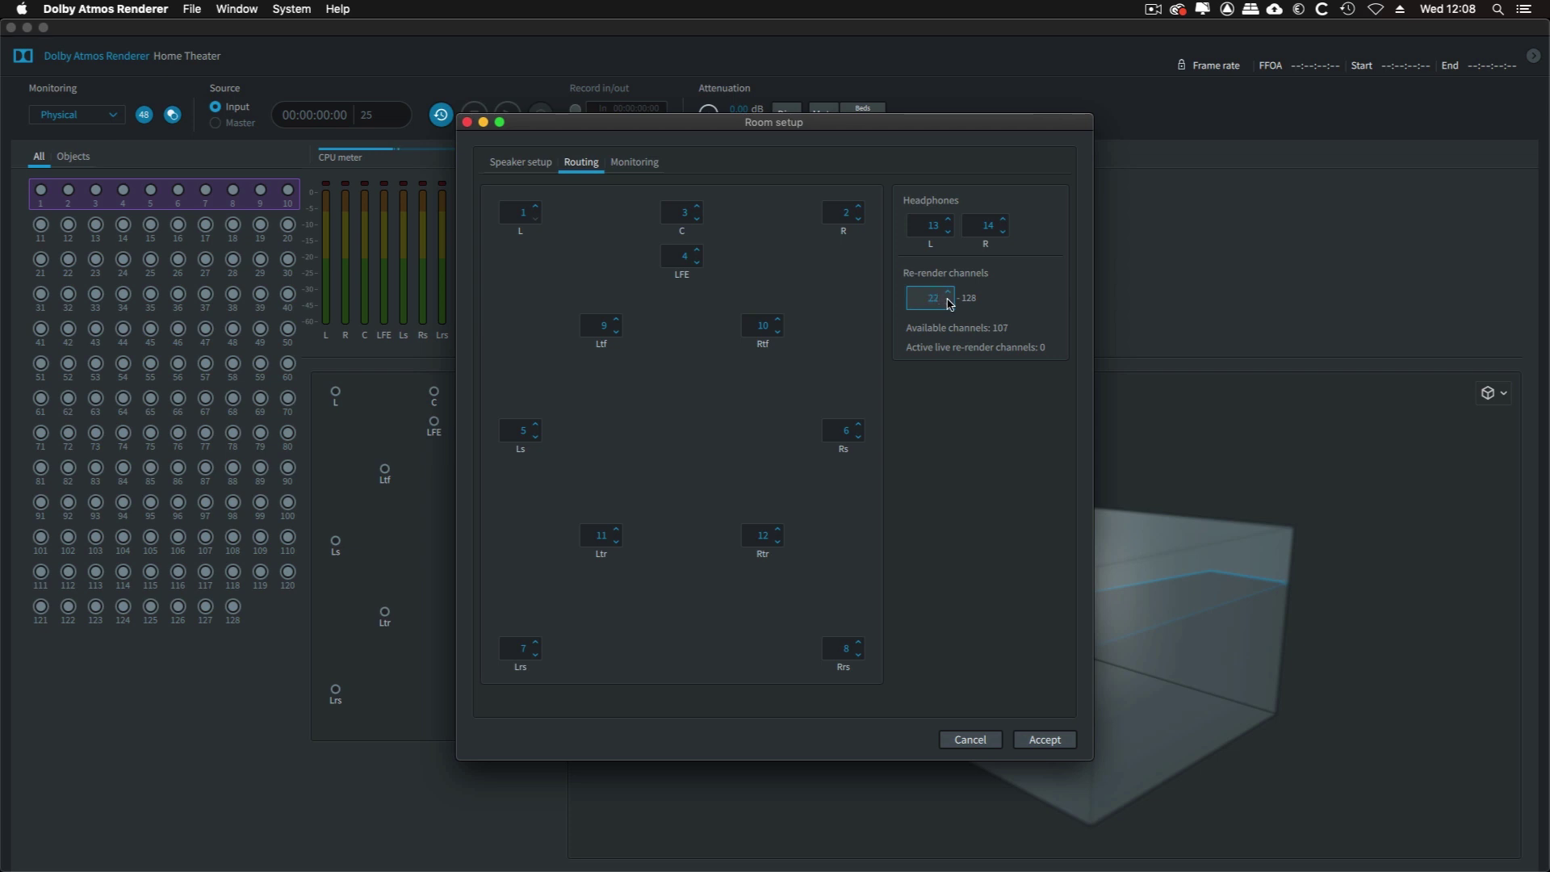
pyautogui.click(949, 303)
pyautogui.click(1069, 741)
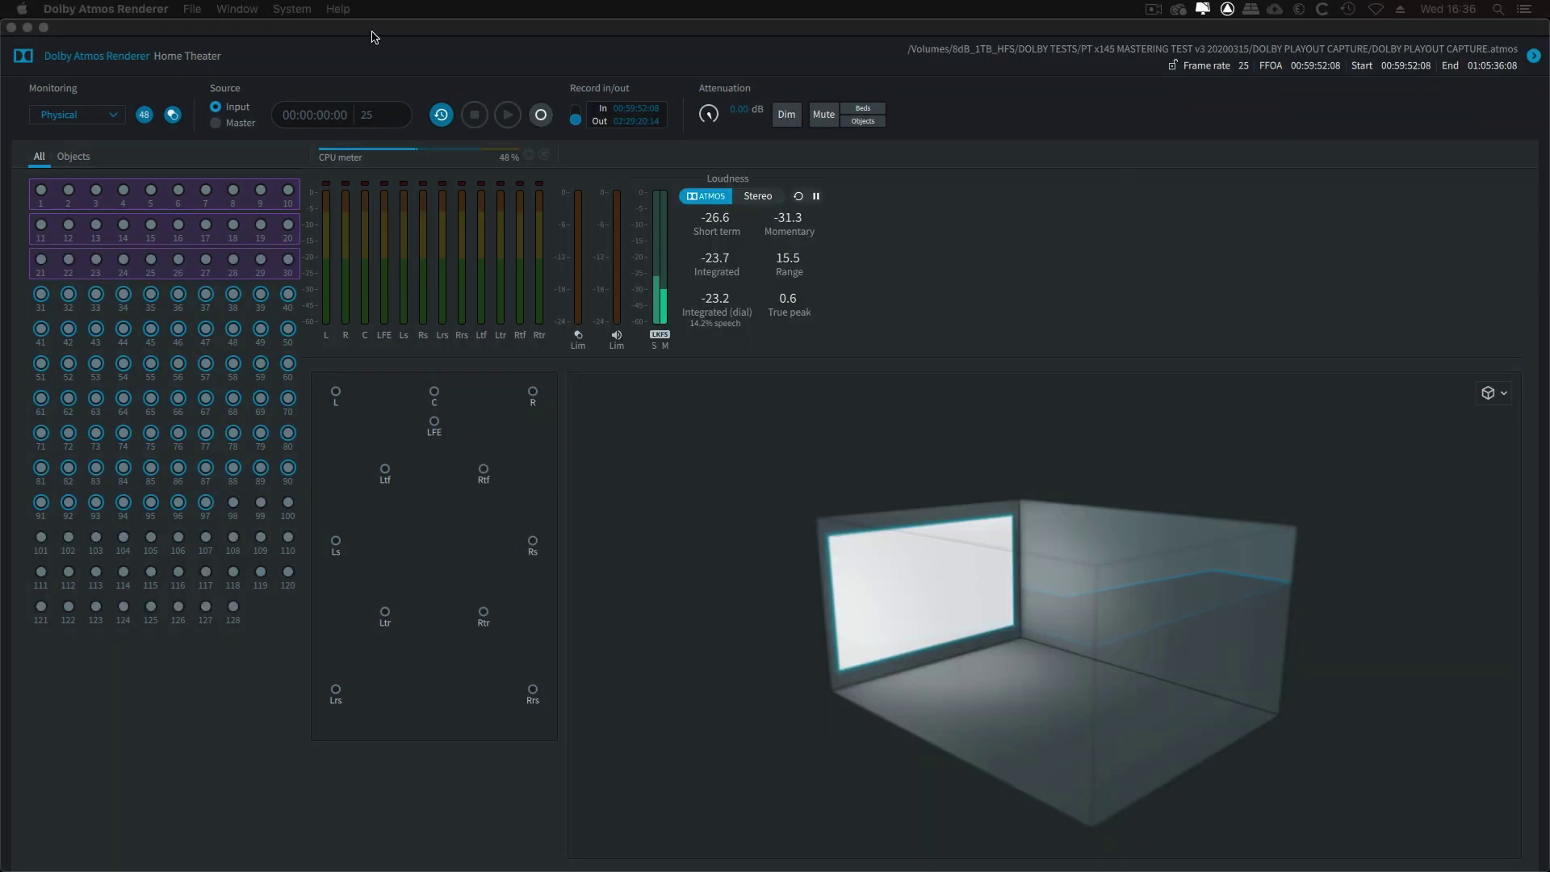
# Open the speaker calibration and turn on the signal generator with Pink Noise.
pyautogui.click(242, 15)
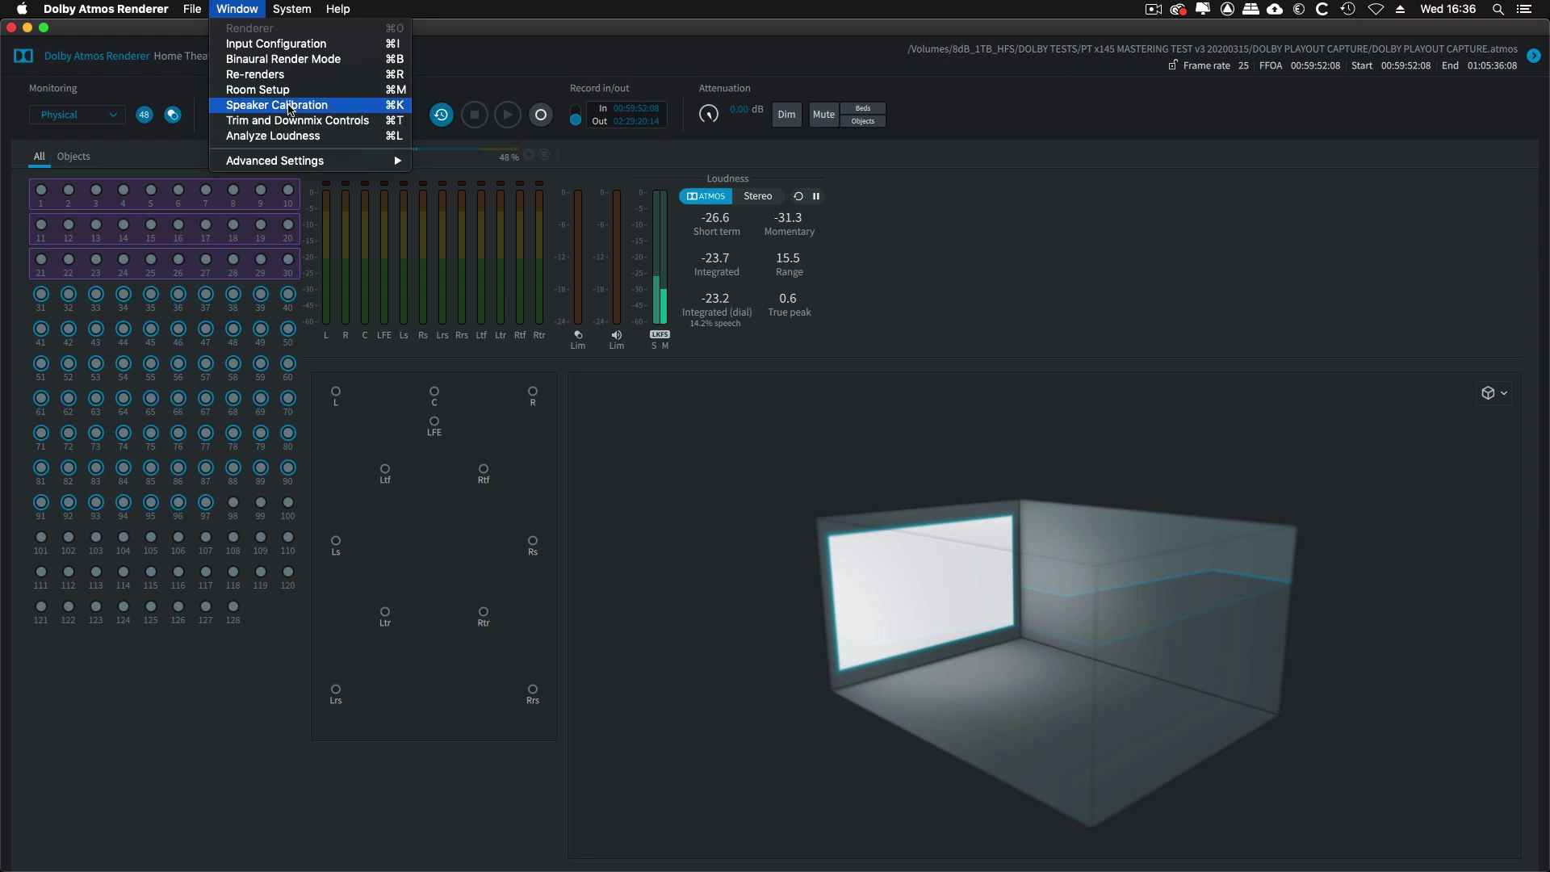
pyautogui.click(290, 106)
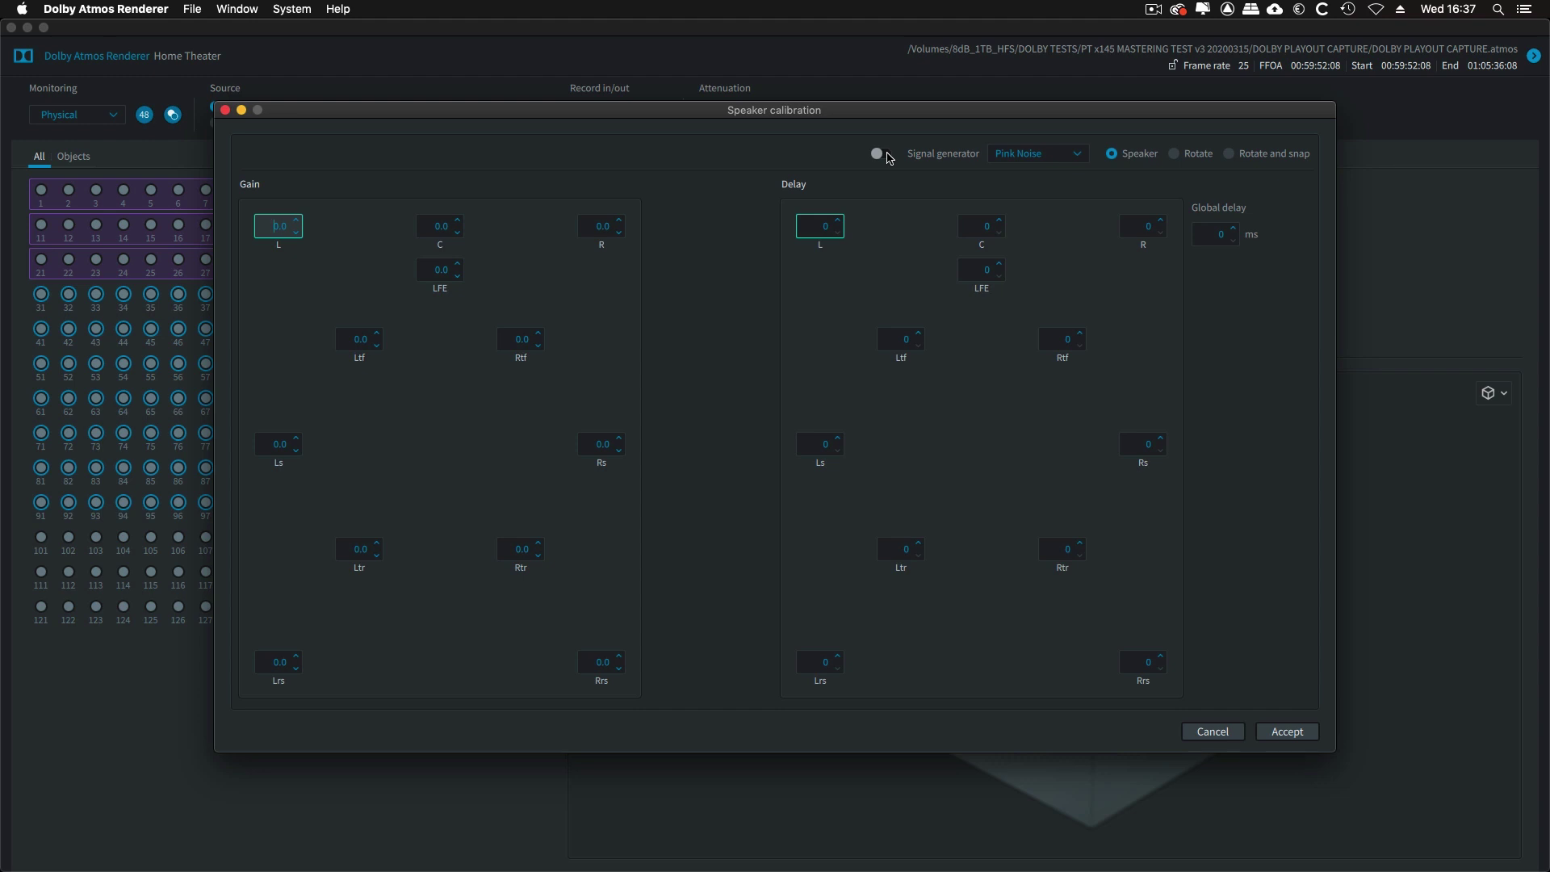
pyautogui.click(886, 154)
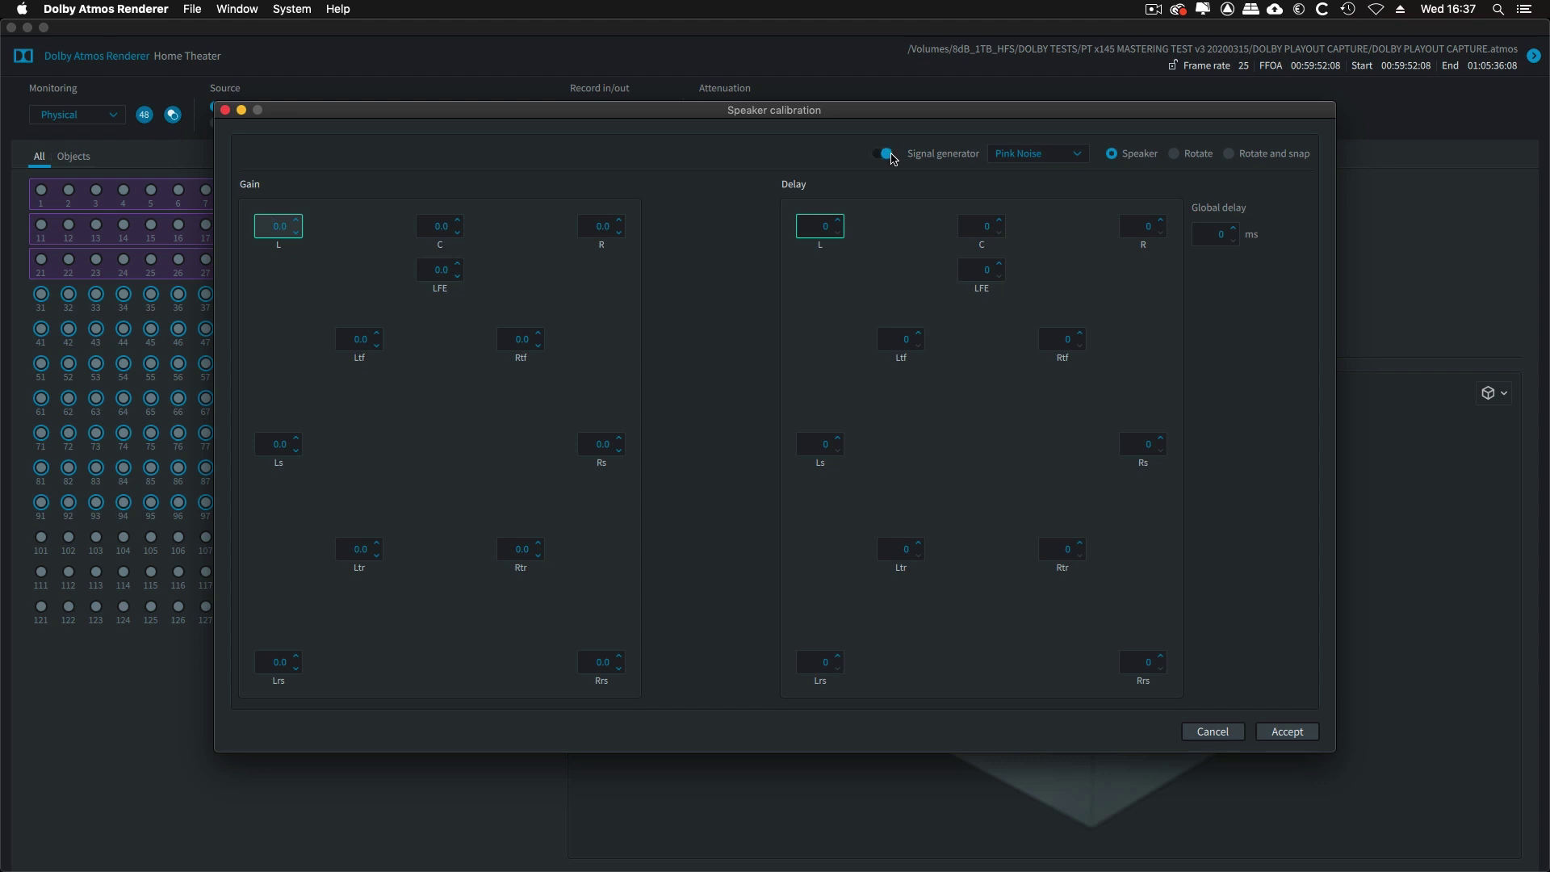
# Send the pink noise in turn to the C, R, LFE, Ltf, Rtf, Ltr, Rtr, Ls, Rs, Lrs and Rrs speakers.
pyautogui.click(447, 226)
pyautogui.click(605, 228)
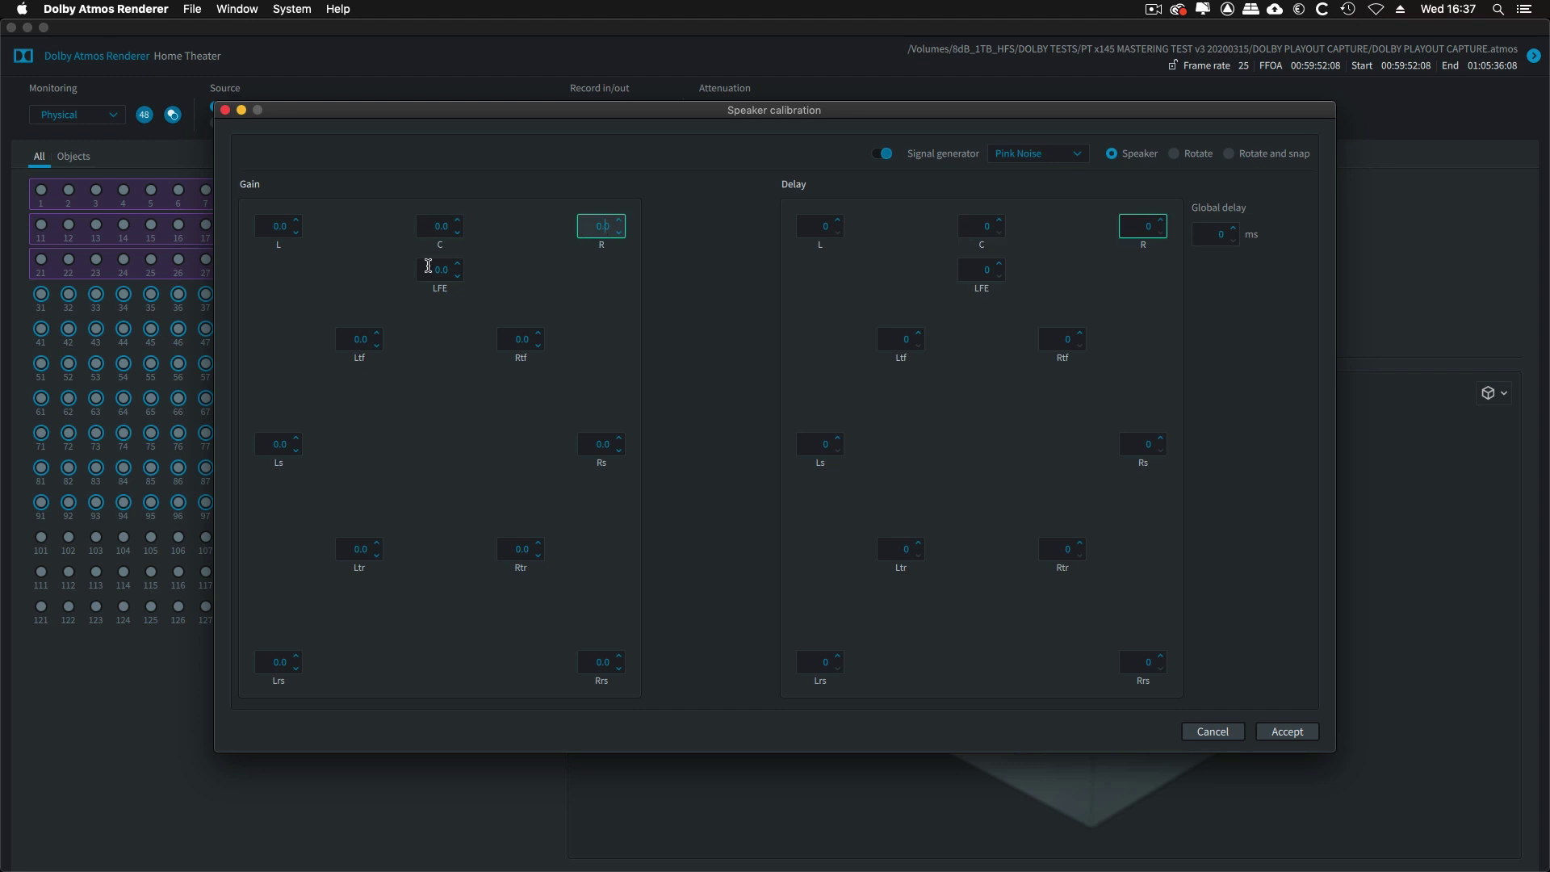
pyautogui.click(440, 272)
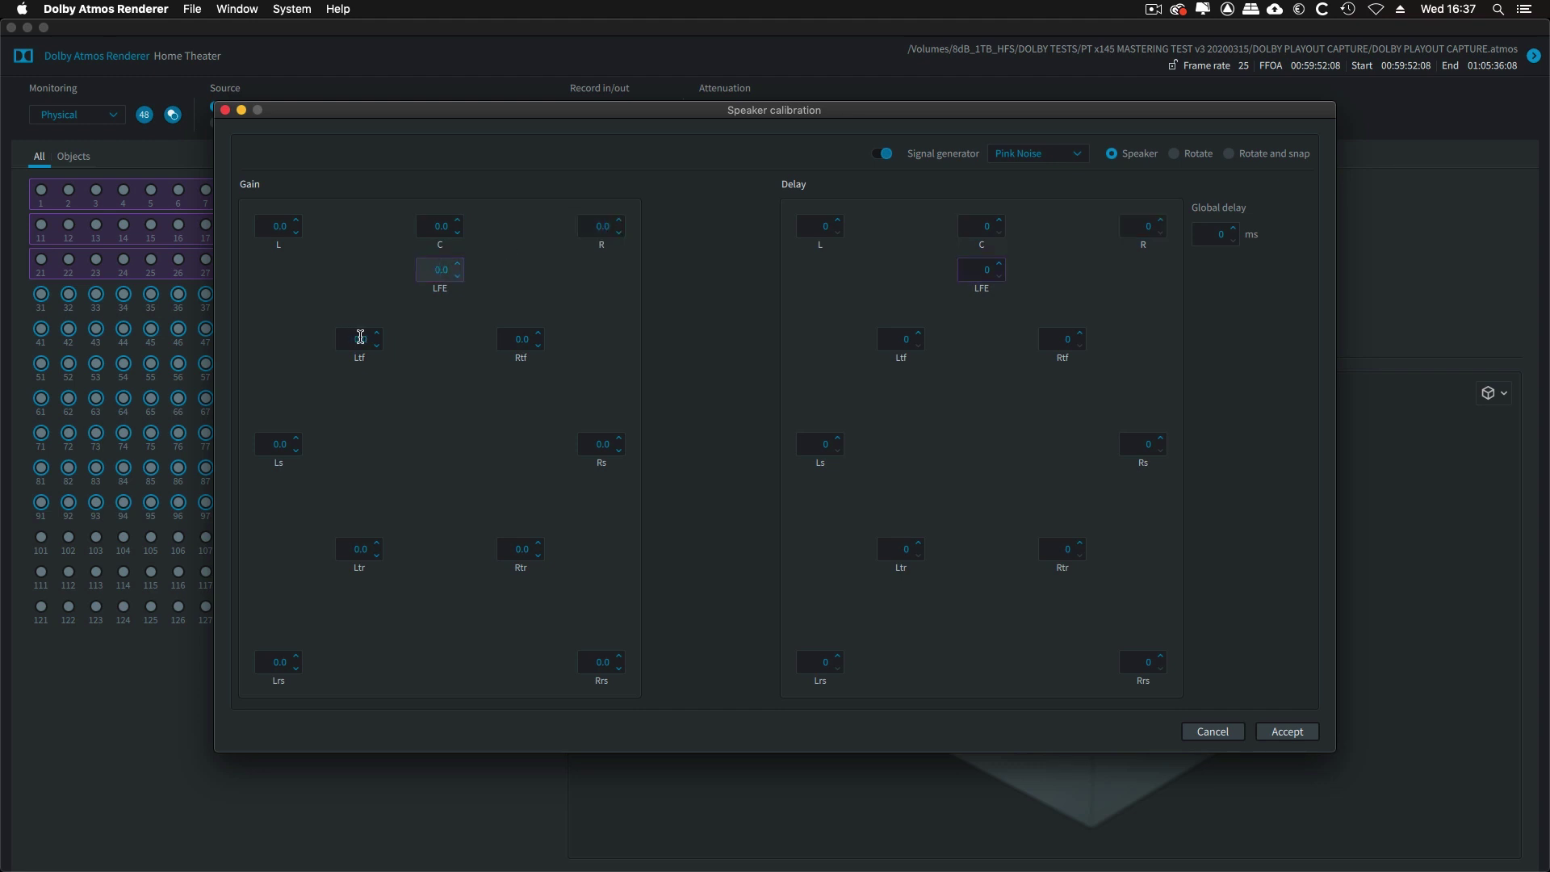
pyautogui.click(362, 338)
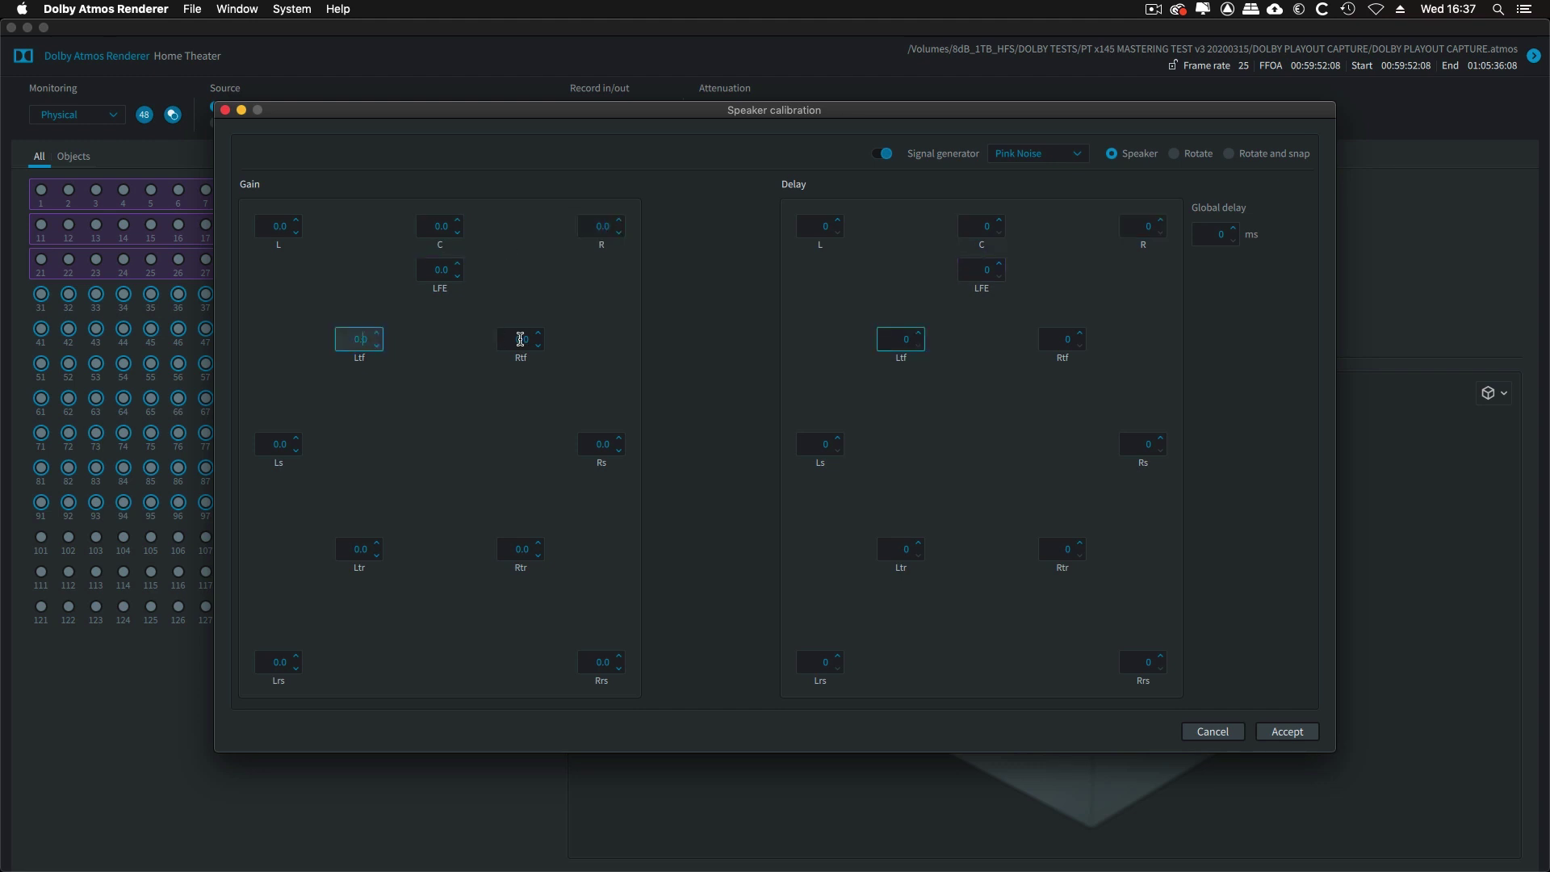
pyautogui.click(520, 339)
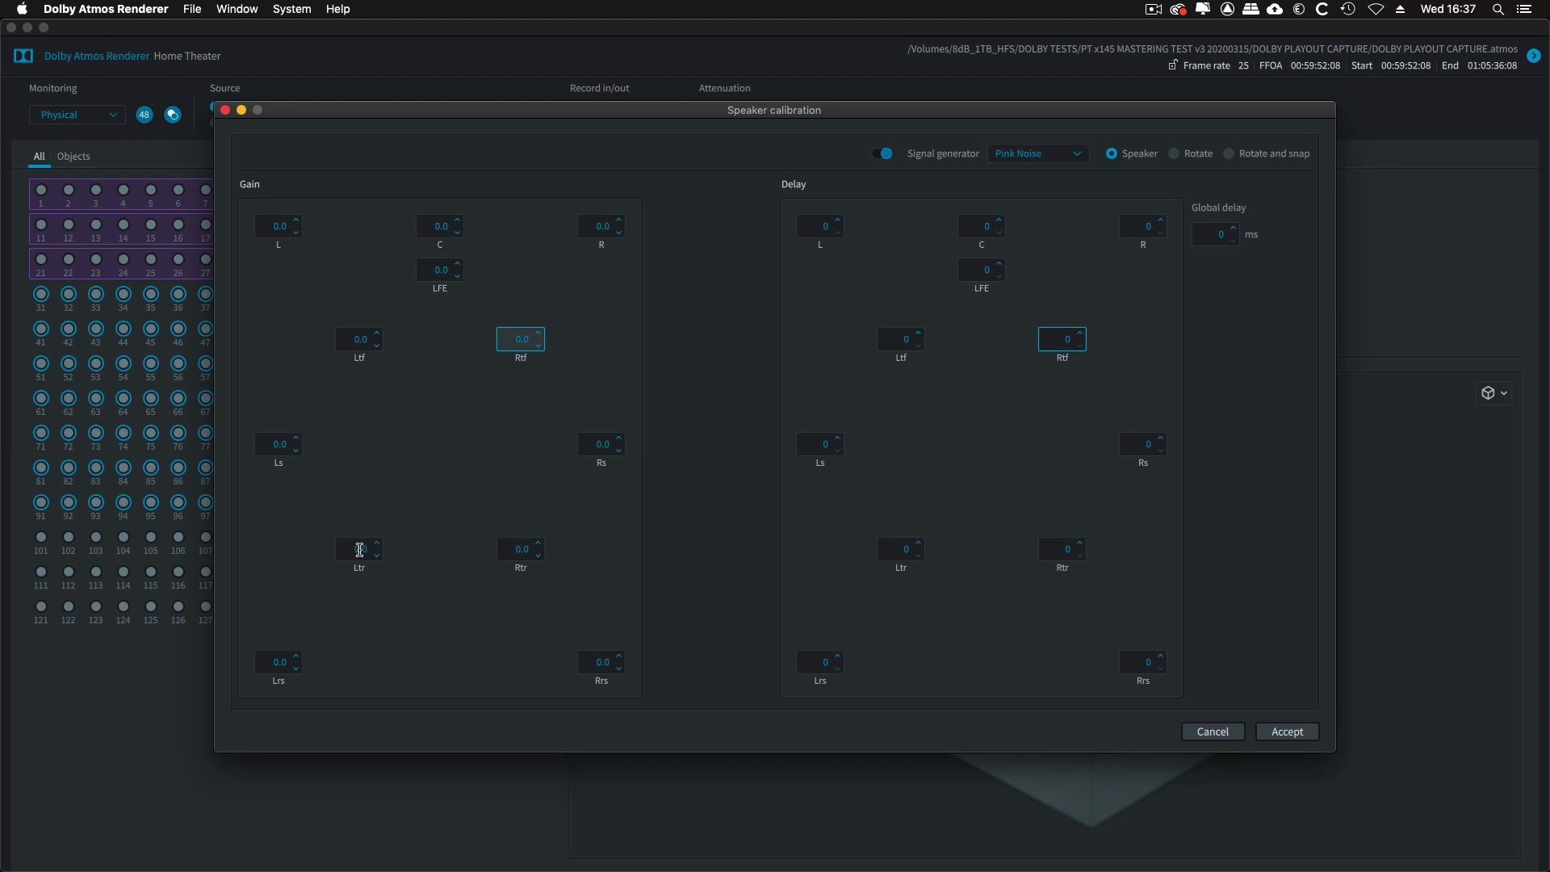
pyautogui.click(360, 550)
pyautogui.click(521, 550)
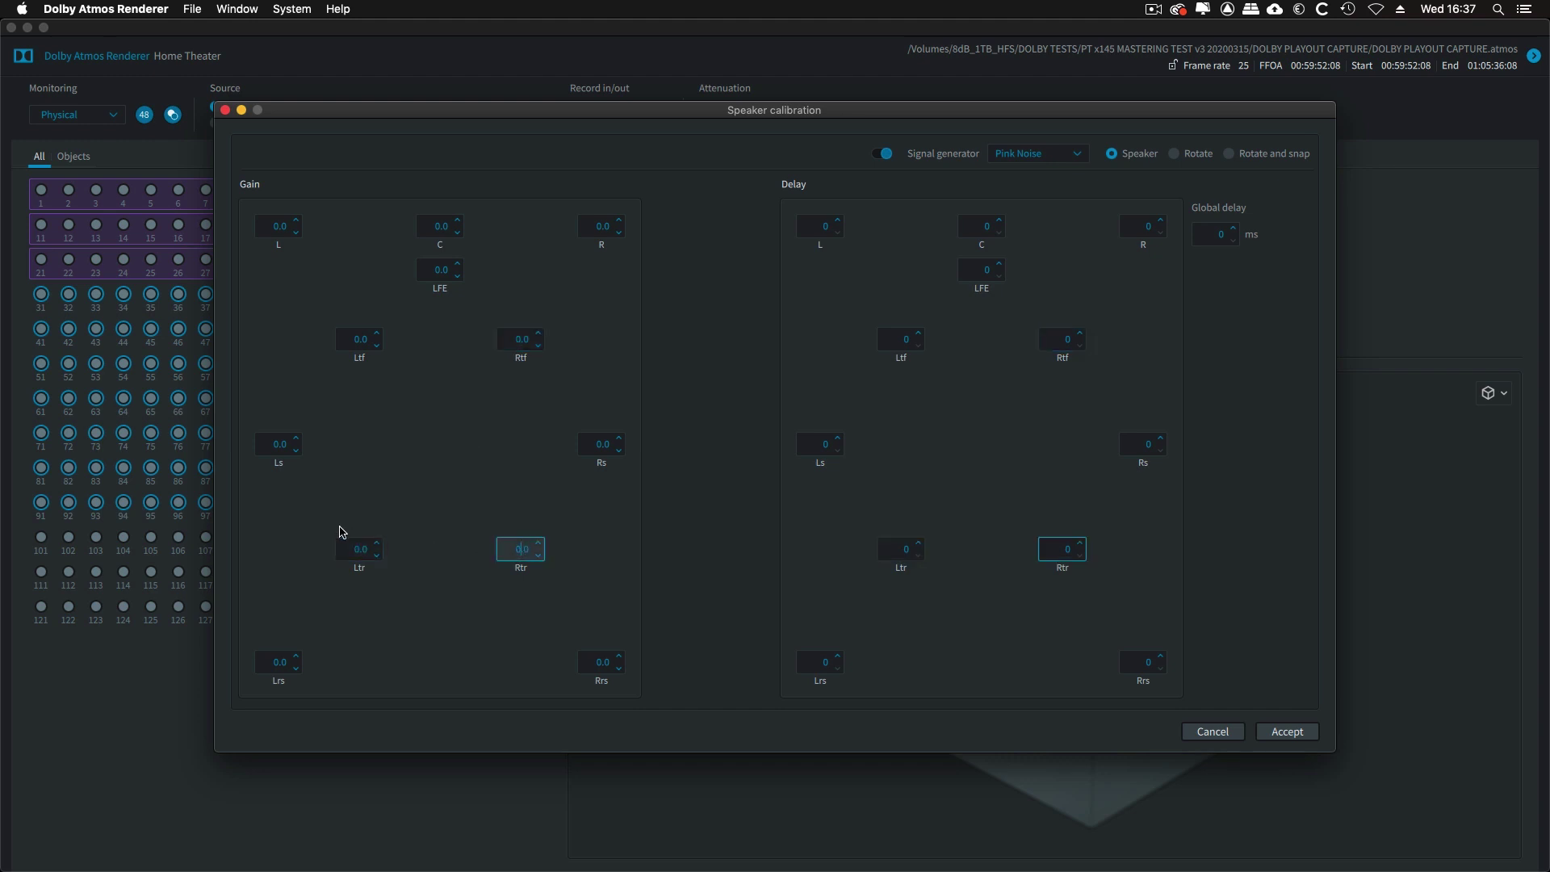
pyautogui.click(276, 444)
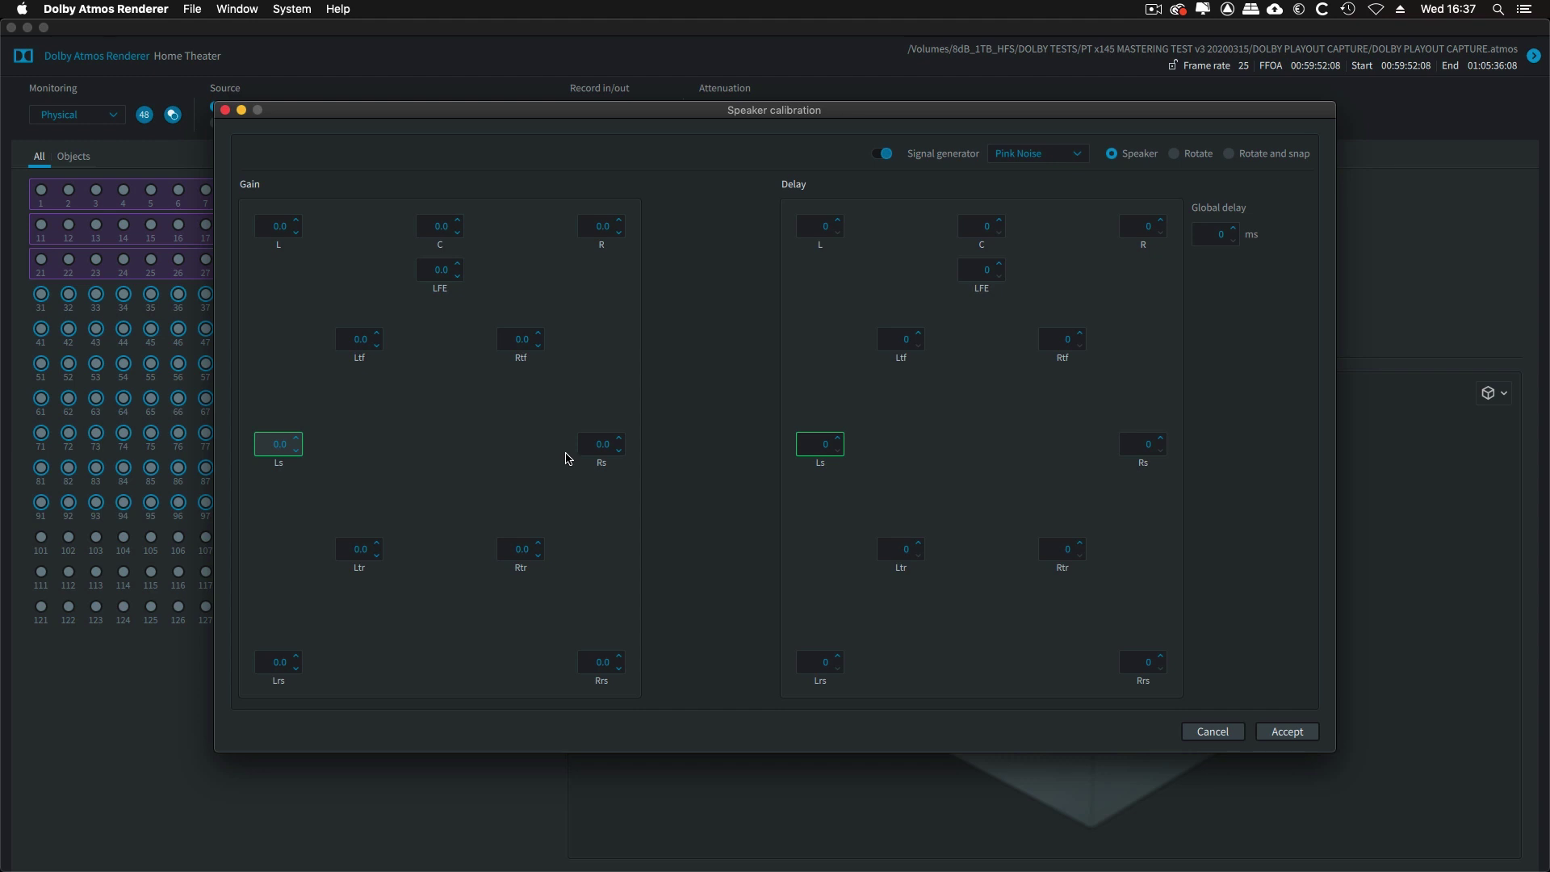
pyautogui.click(602, 444)
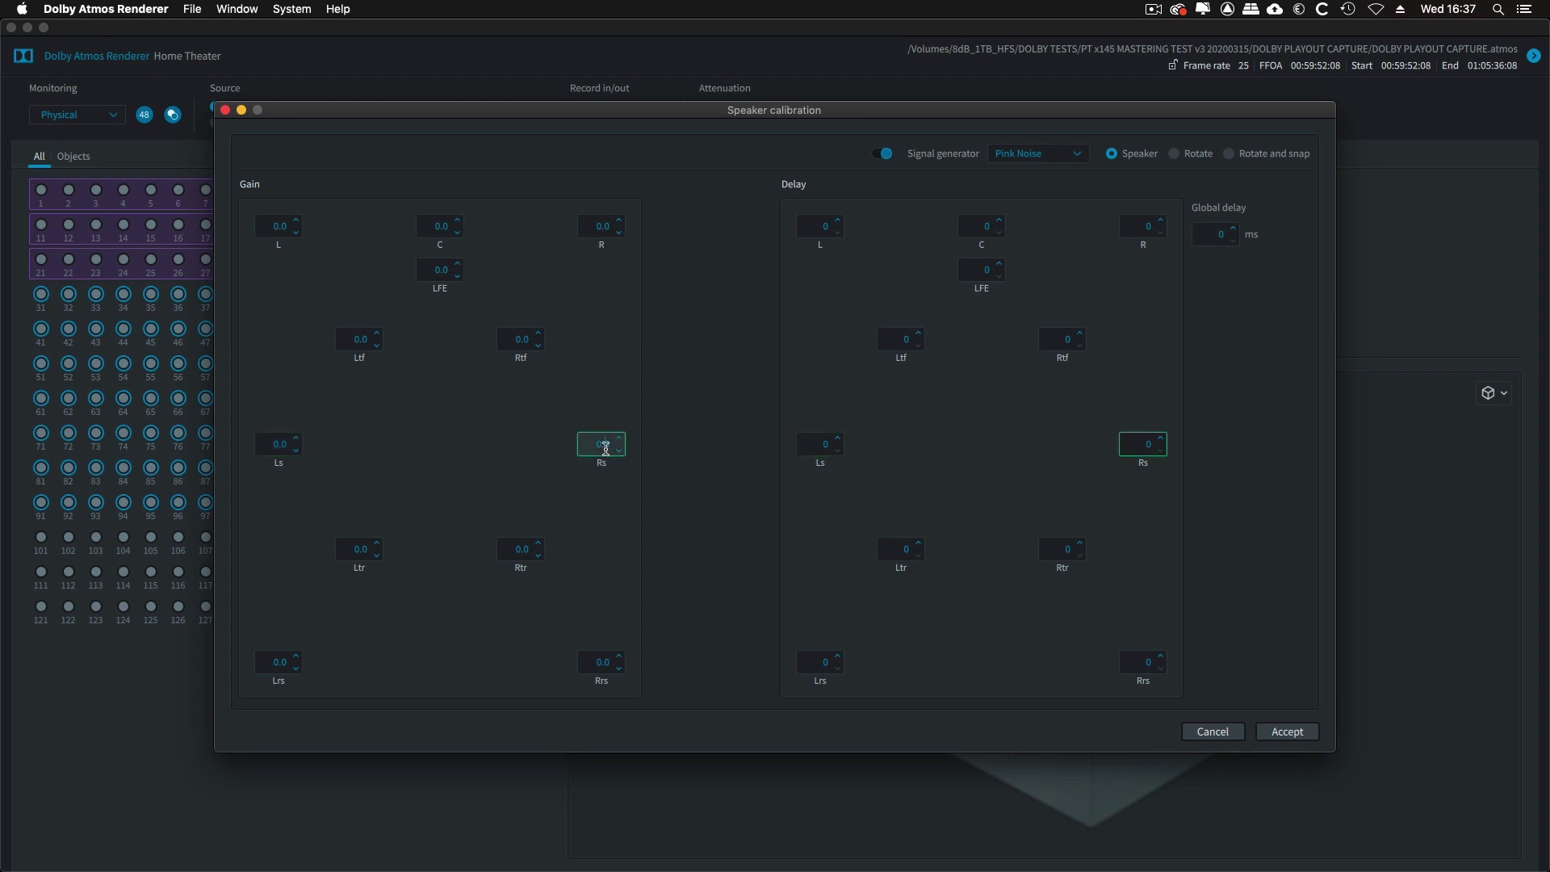
pyautogui.click(281, 665)
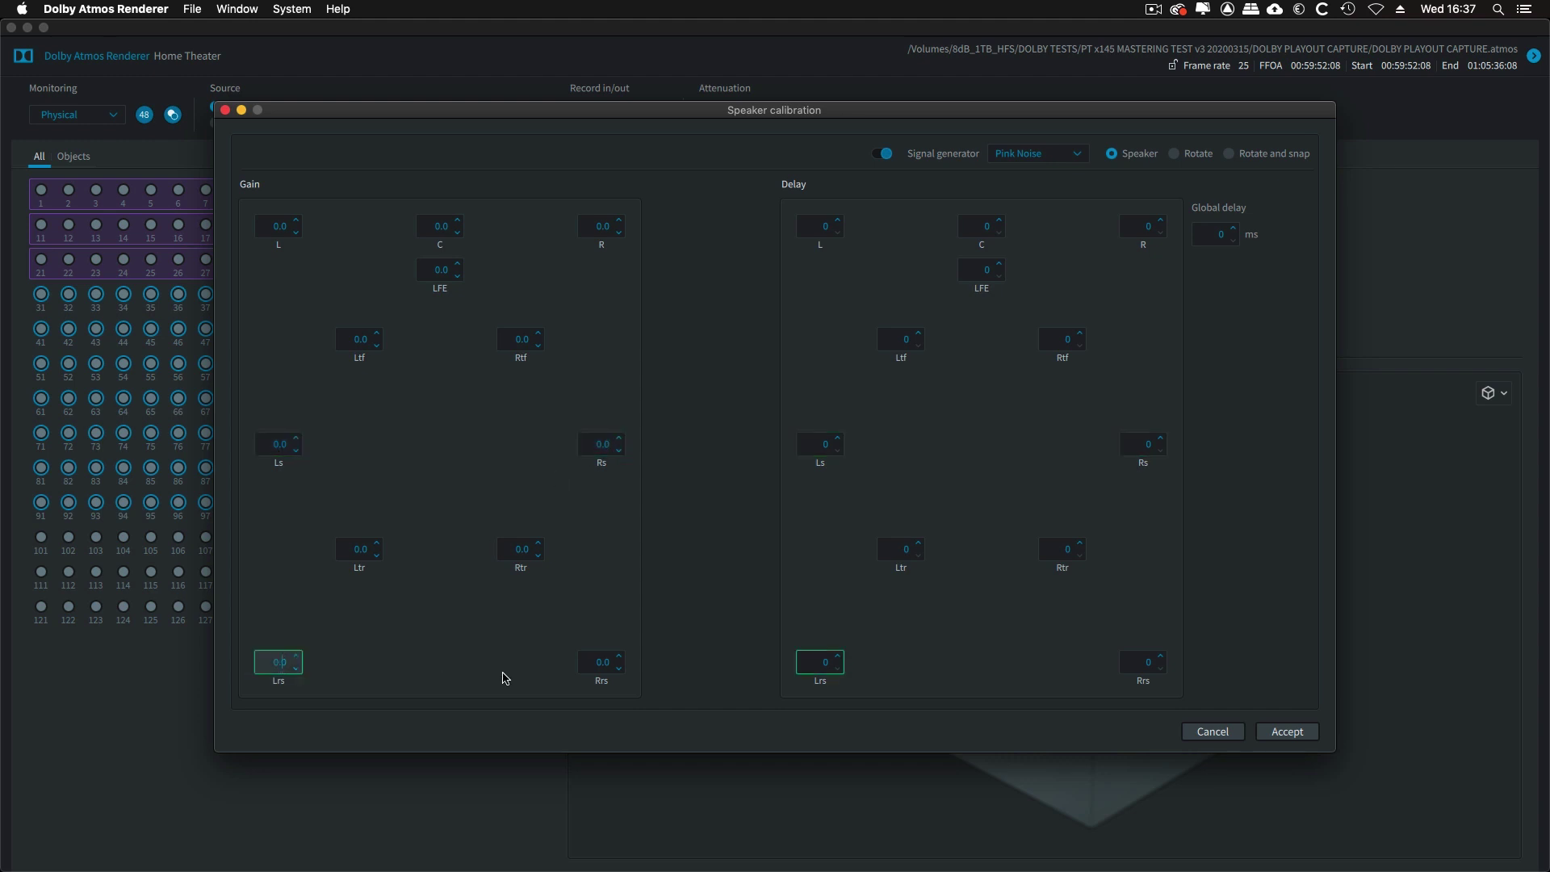
pyautogui.click(599, 663)
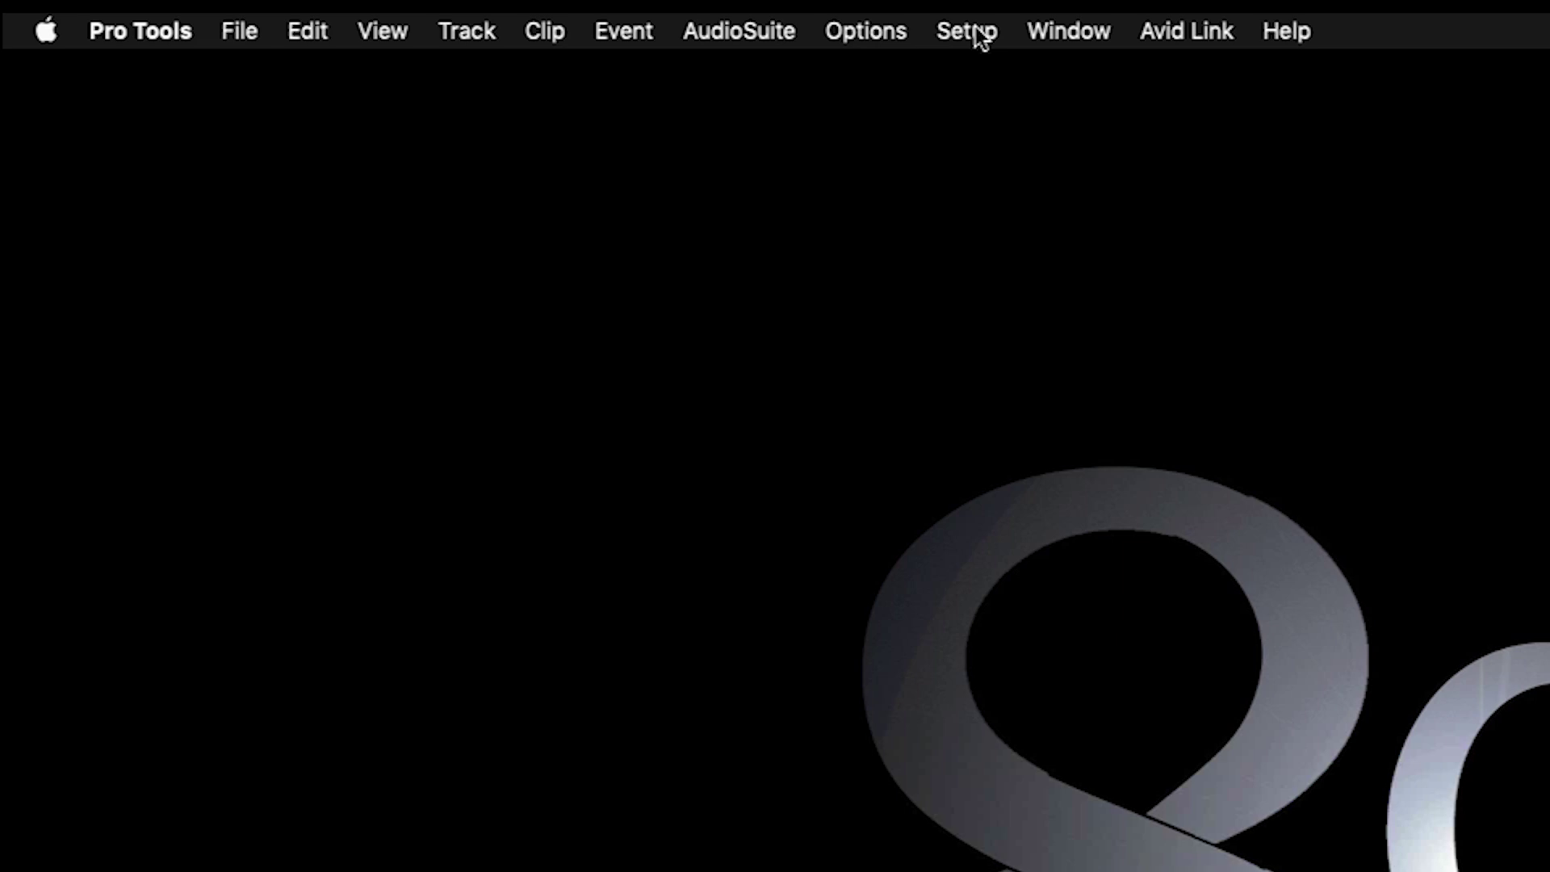
# Switch to Pro Tools and open the playback engine settings to check the selected engine.
pyautogui.click(979, 36)
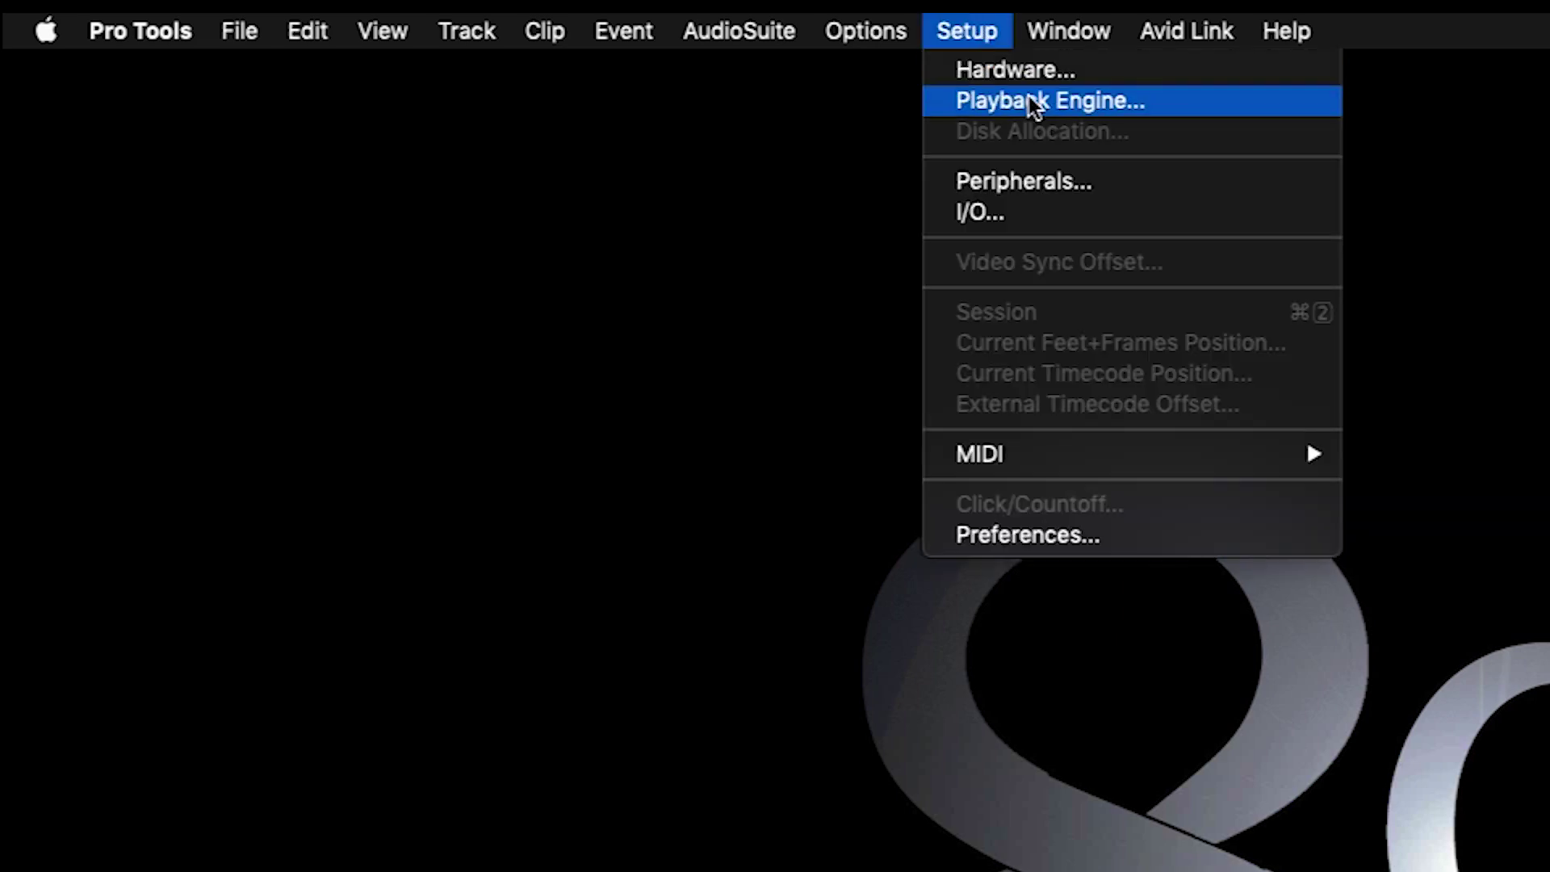
pyautogui.click(1031, 100)
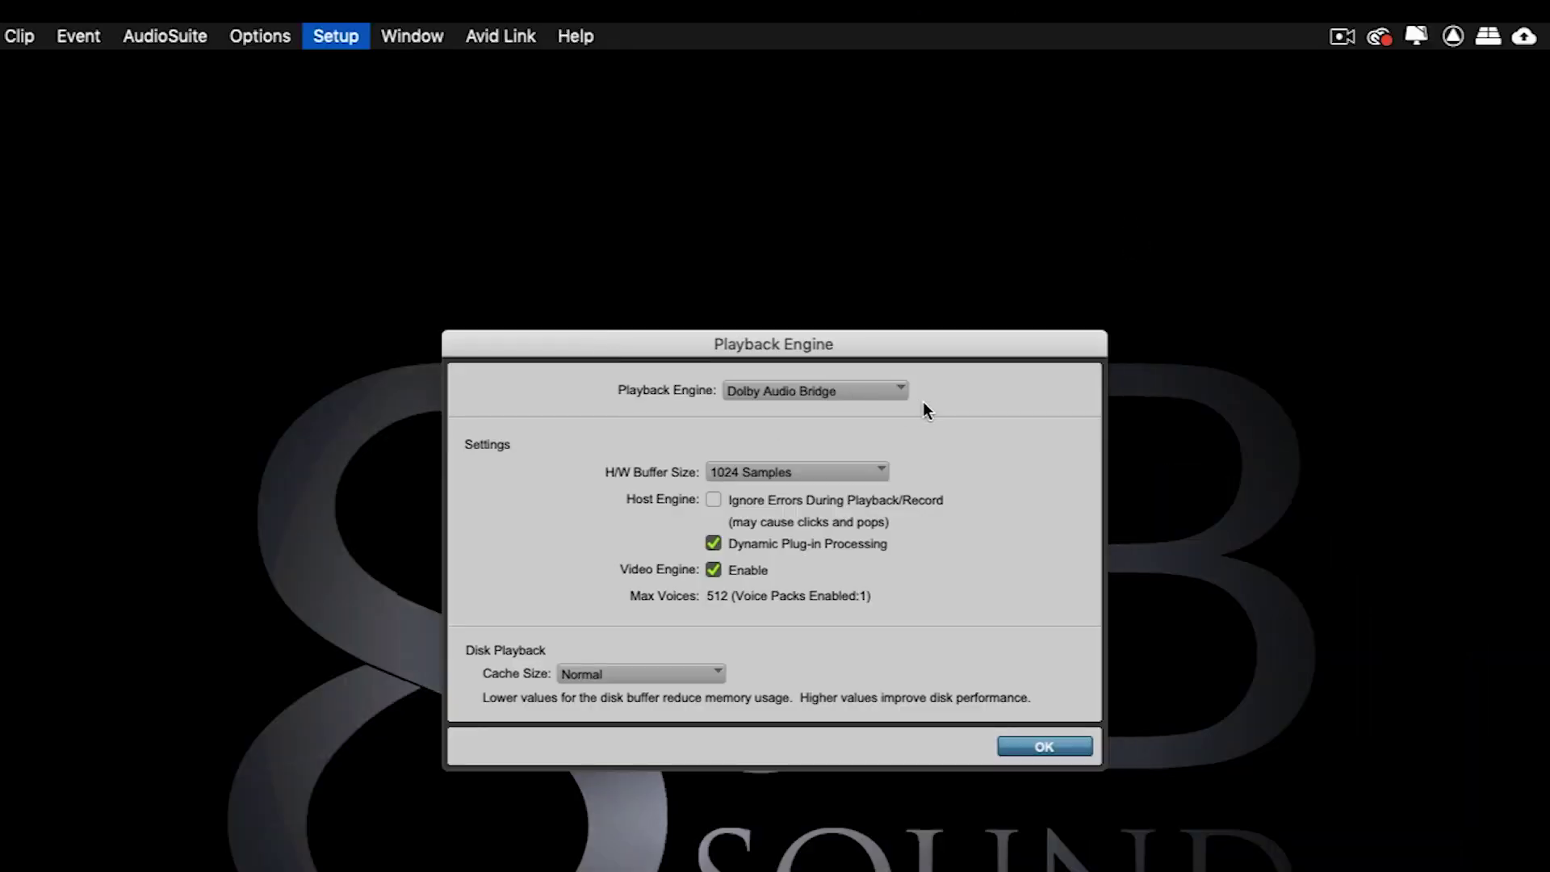
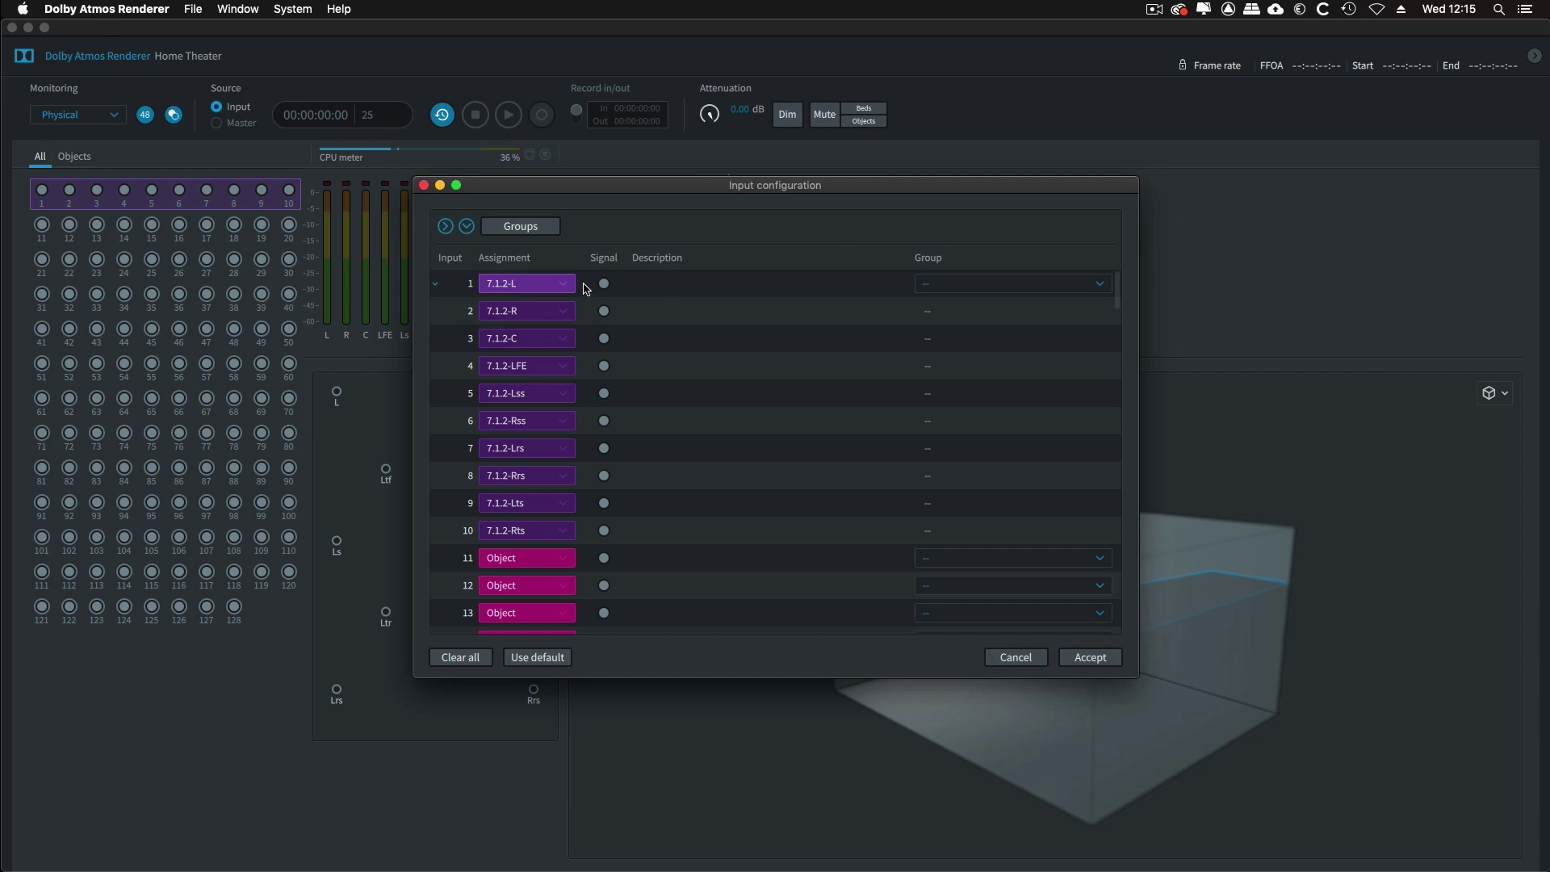
# In the Dolby Atmos Renderer input configuration, clear the assignments of all inputs through 128.
pyautogui.scroll(-20, 587, 323)
pyautogui.click(553, 629)
pyautogui.click(553, 646)
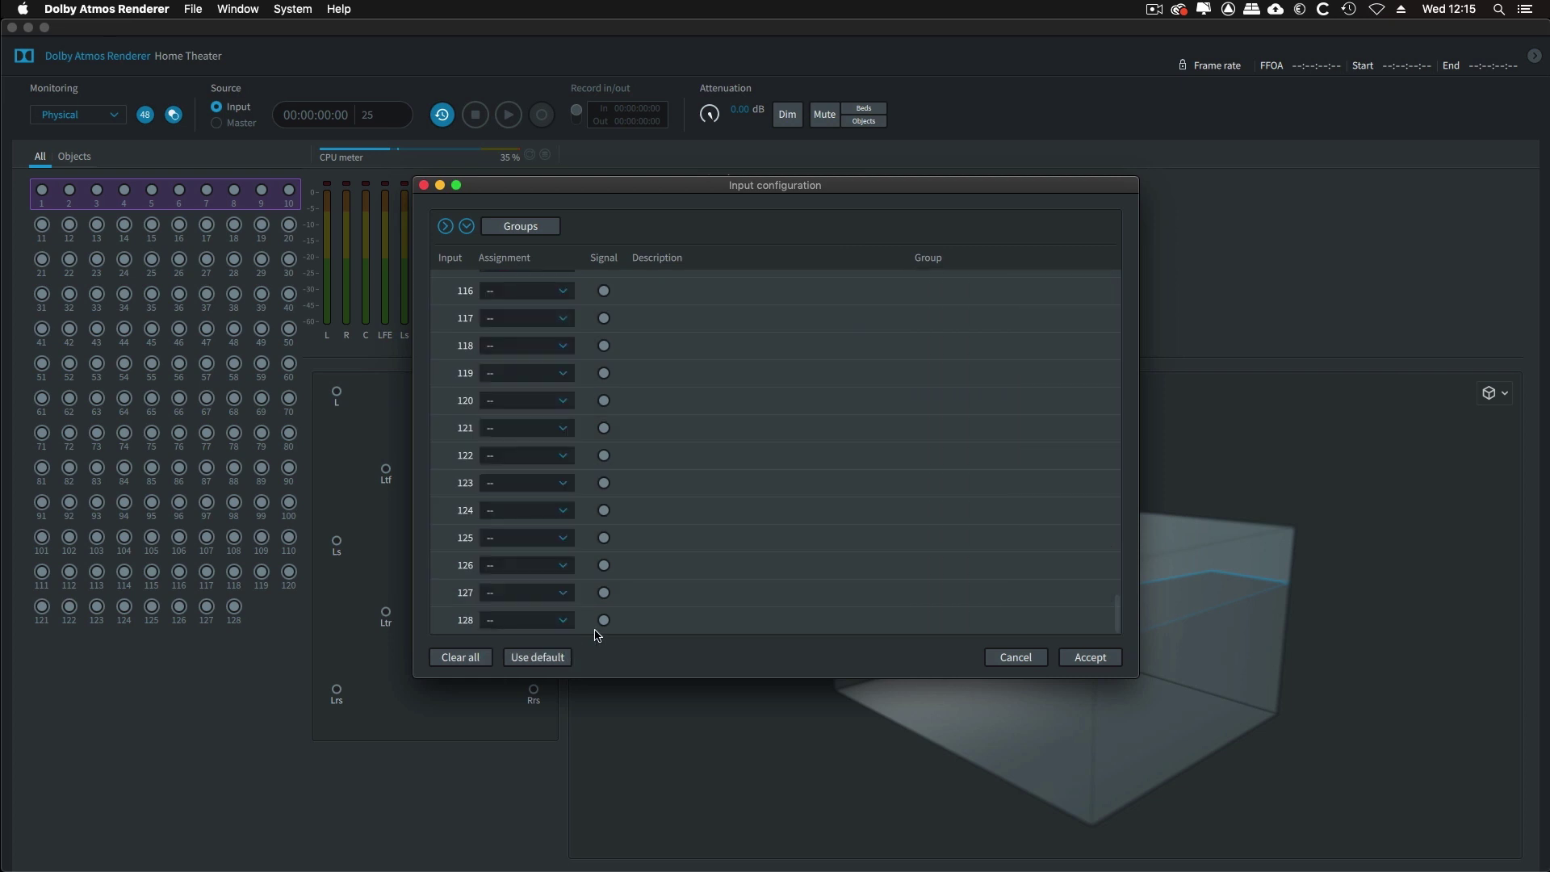
pyautogui.scroll(20, 678, 596)
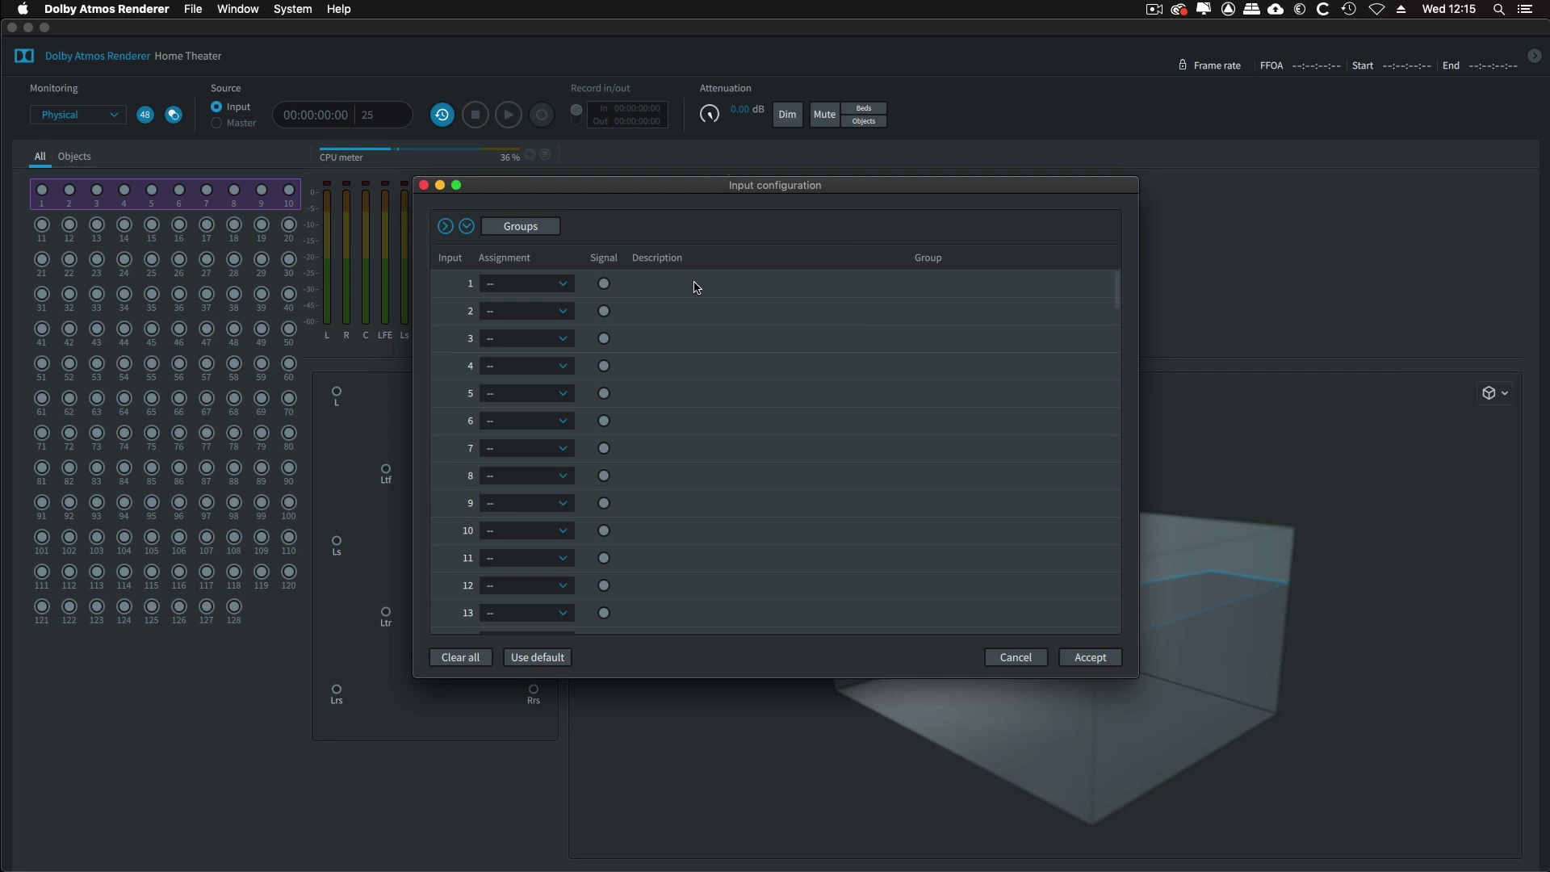
# Create the input groups DIALOGUE, MUSIC and EFFECTS.
pyautogui.click(521, 226)
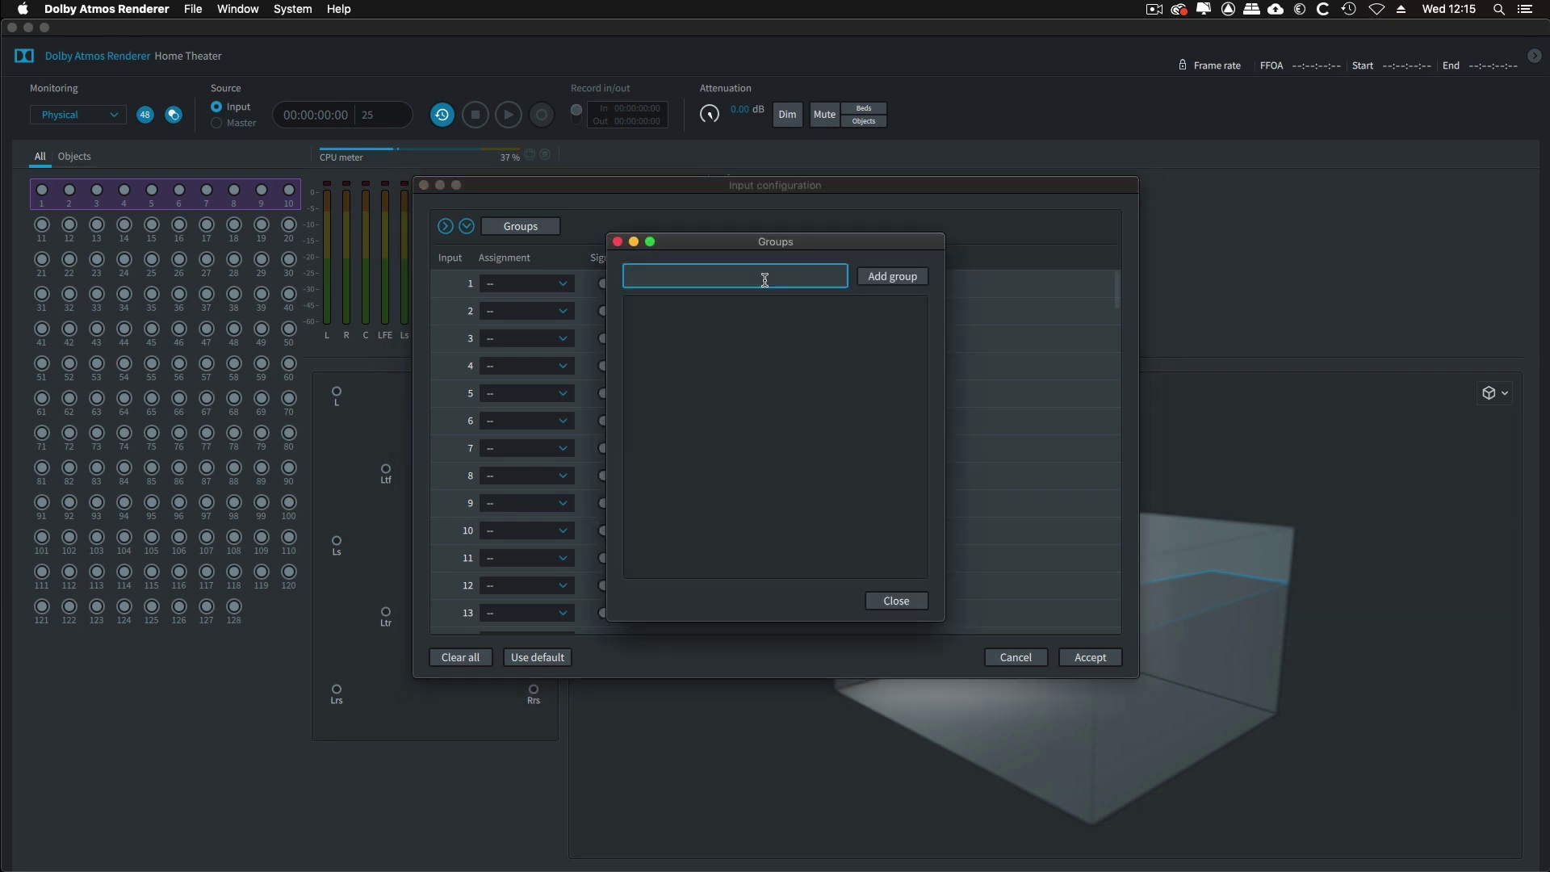
pyautogui.write('DIALOGUE')
pyautogui.click(892, 276)
pyautogui.write('MUSIC')
pyautogui.press('Return')
pyautogui.write('EFFECTS')
# Assign a 7.1.2 bed starting at input 1 and put it in the DIALOGUE group.
pyautogui.click(580, 298)
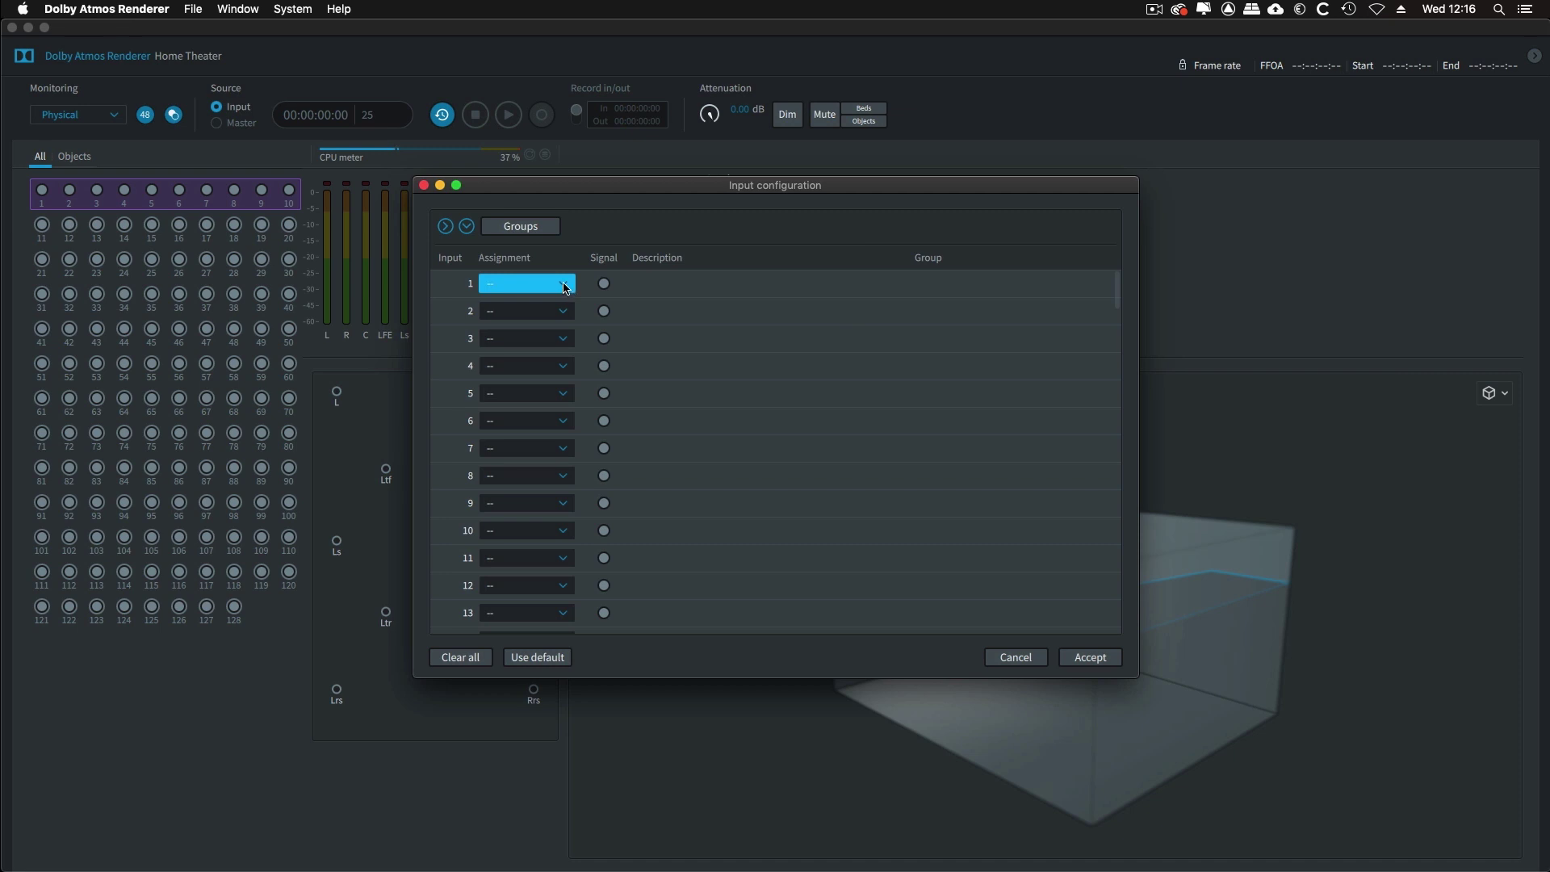
pyautogui.click(557, 311)
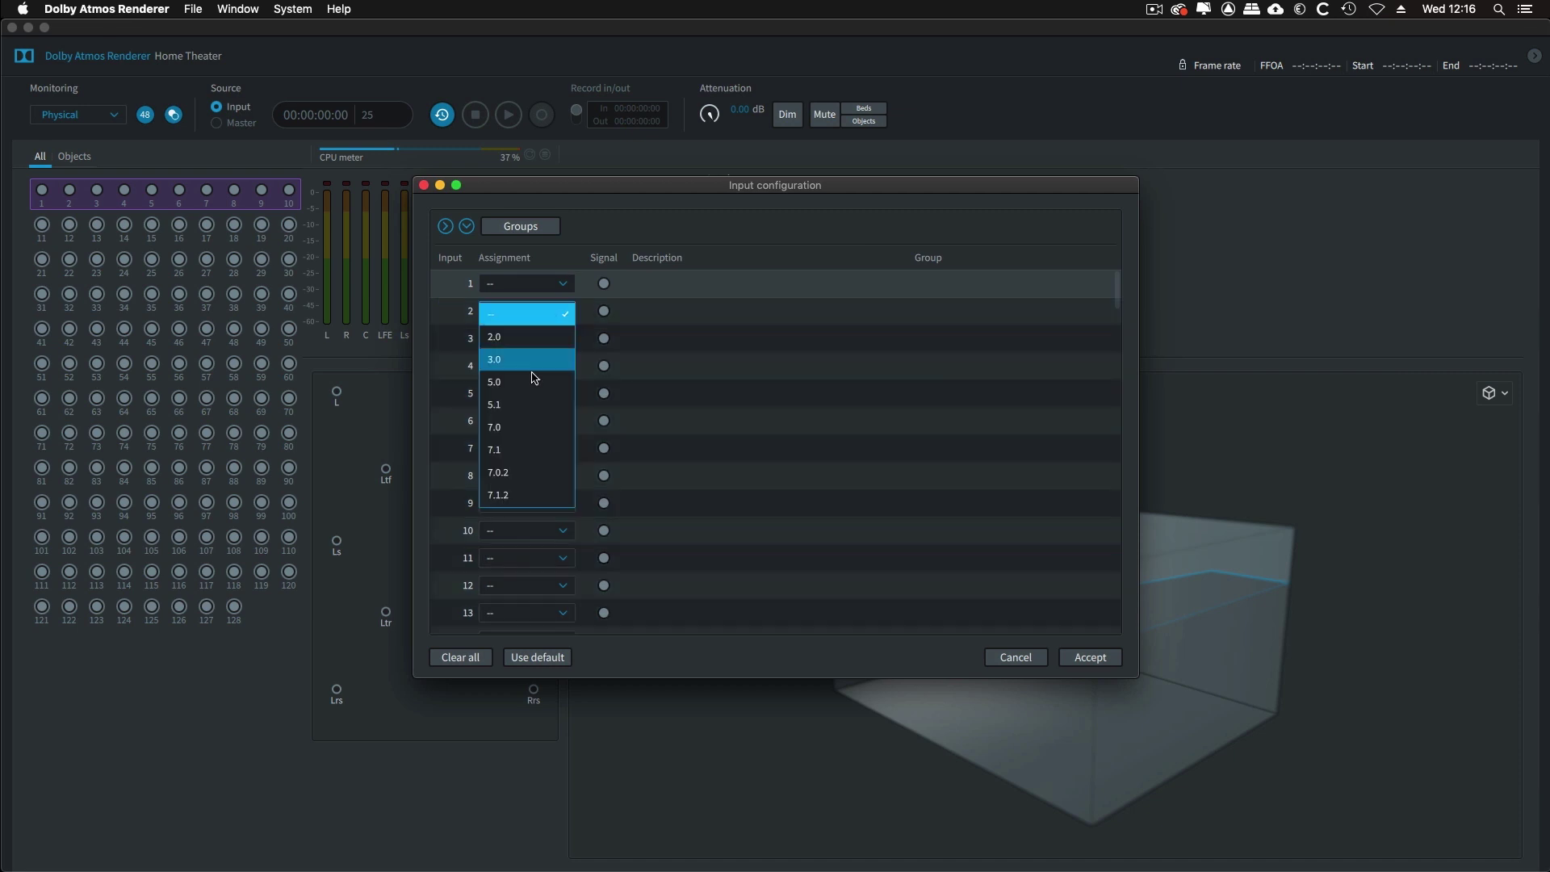
pyautogui.click(523, 495)
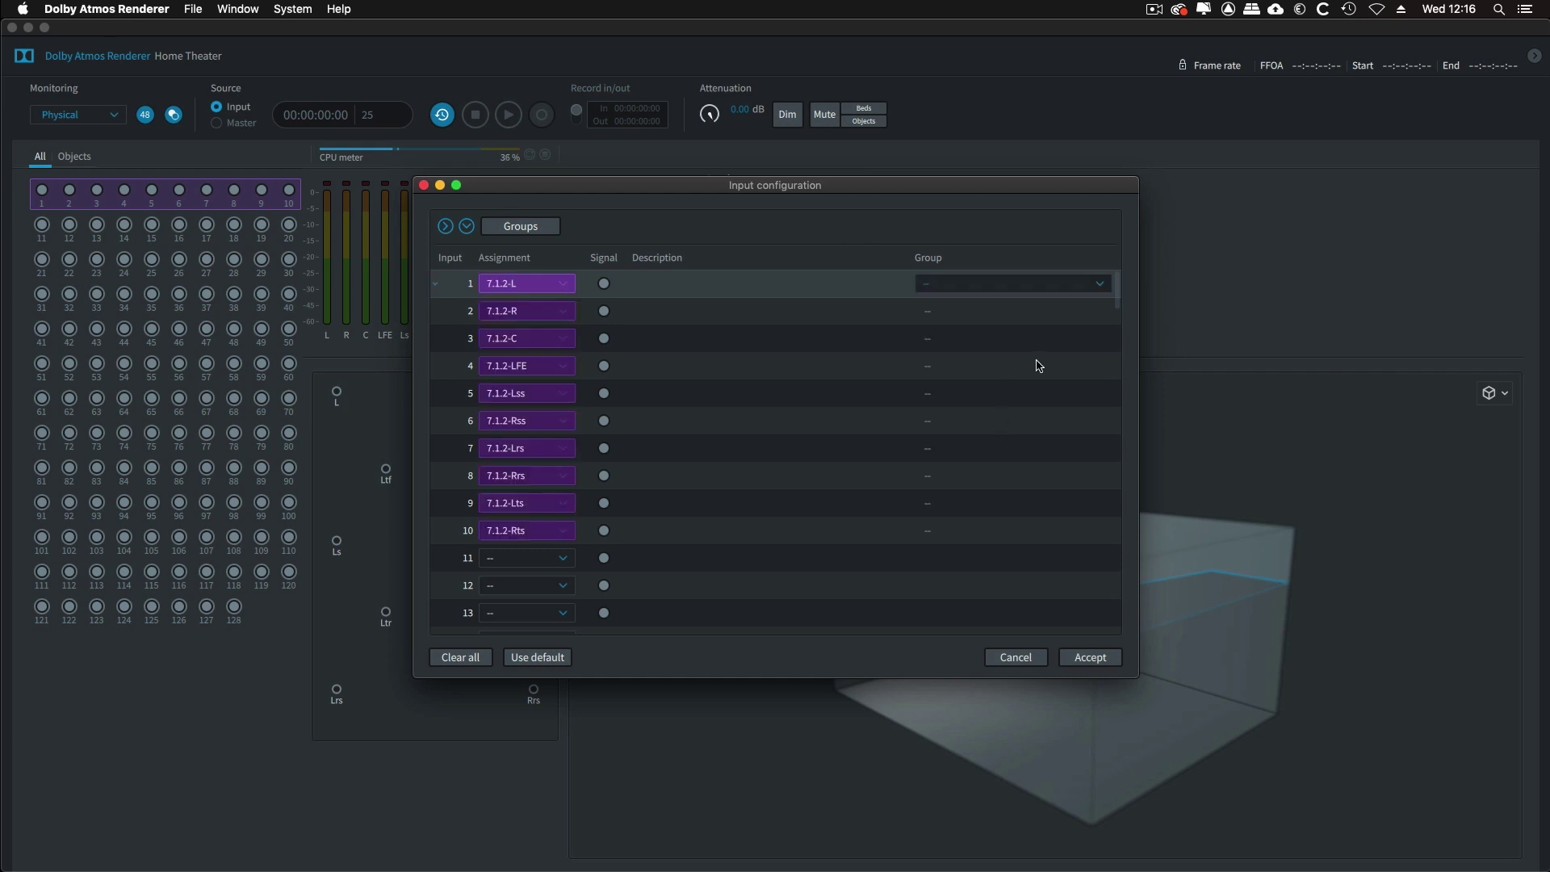
pyautogui.click(1021, 287)
pyautogui.click(996, 339)
# Assign a 7.1.2 bed starting at input 11 and put it in the MUSIC group.
pyautogui.click(563, 557)
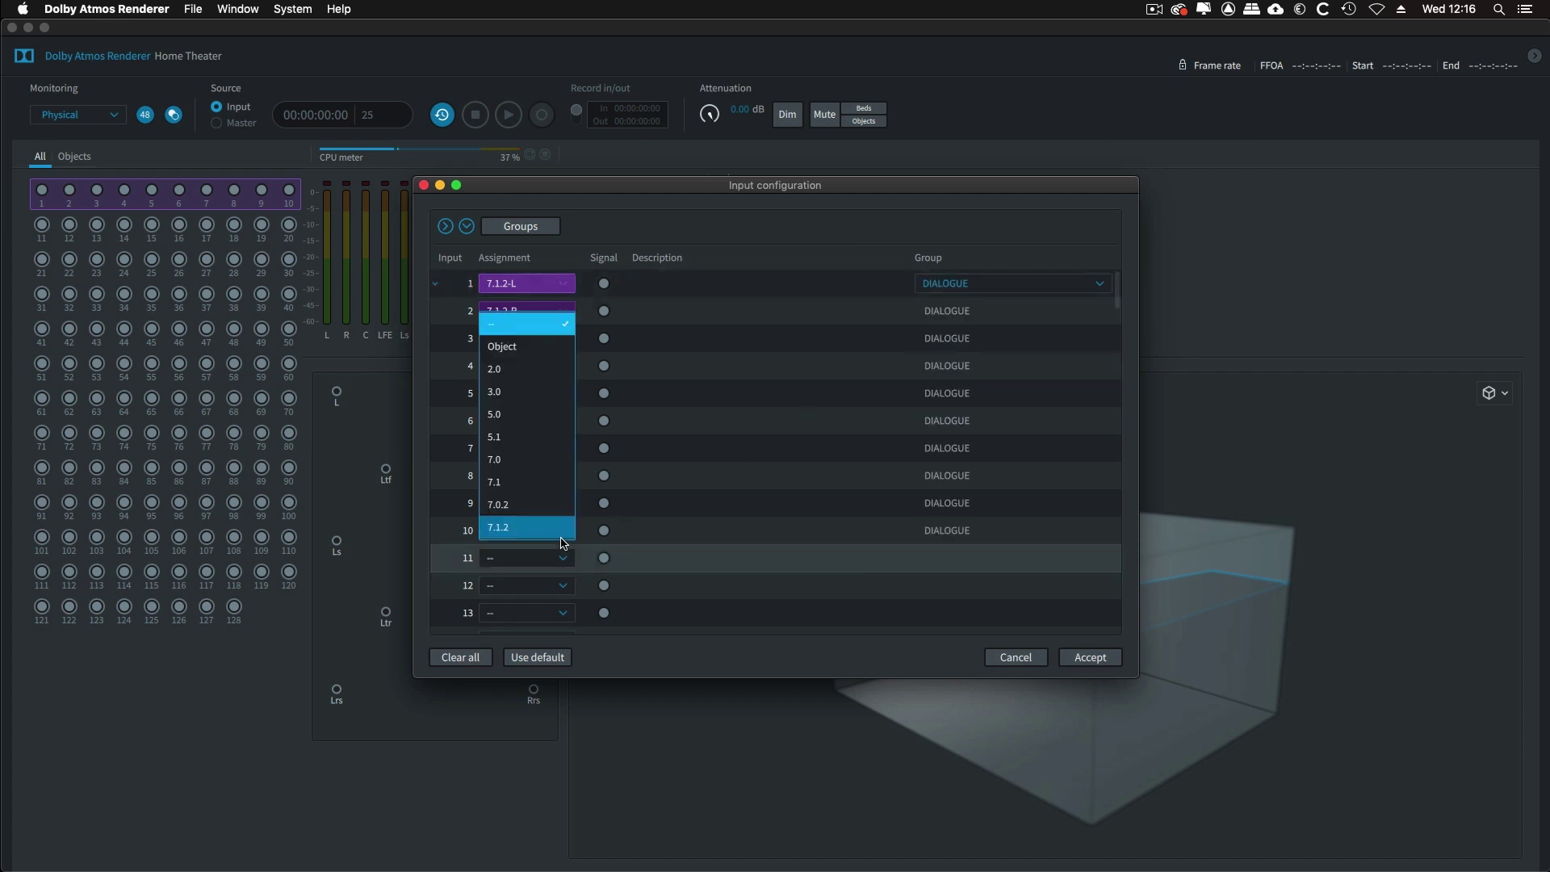
pyautogui.click(554, 532)
pyautogui.click(1013, 558)
pyautogui.click(992, 639)
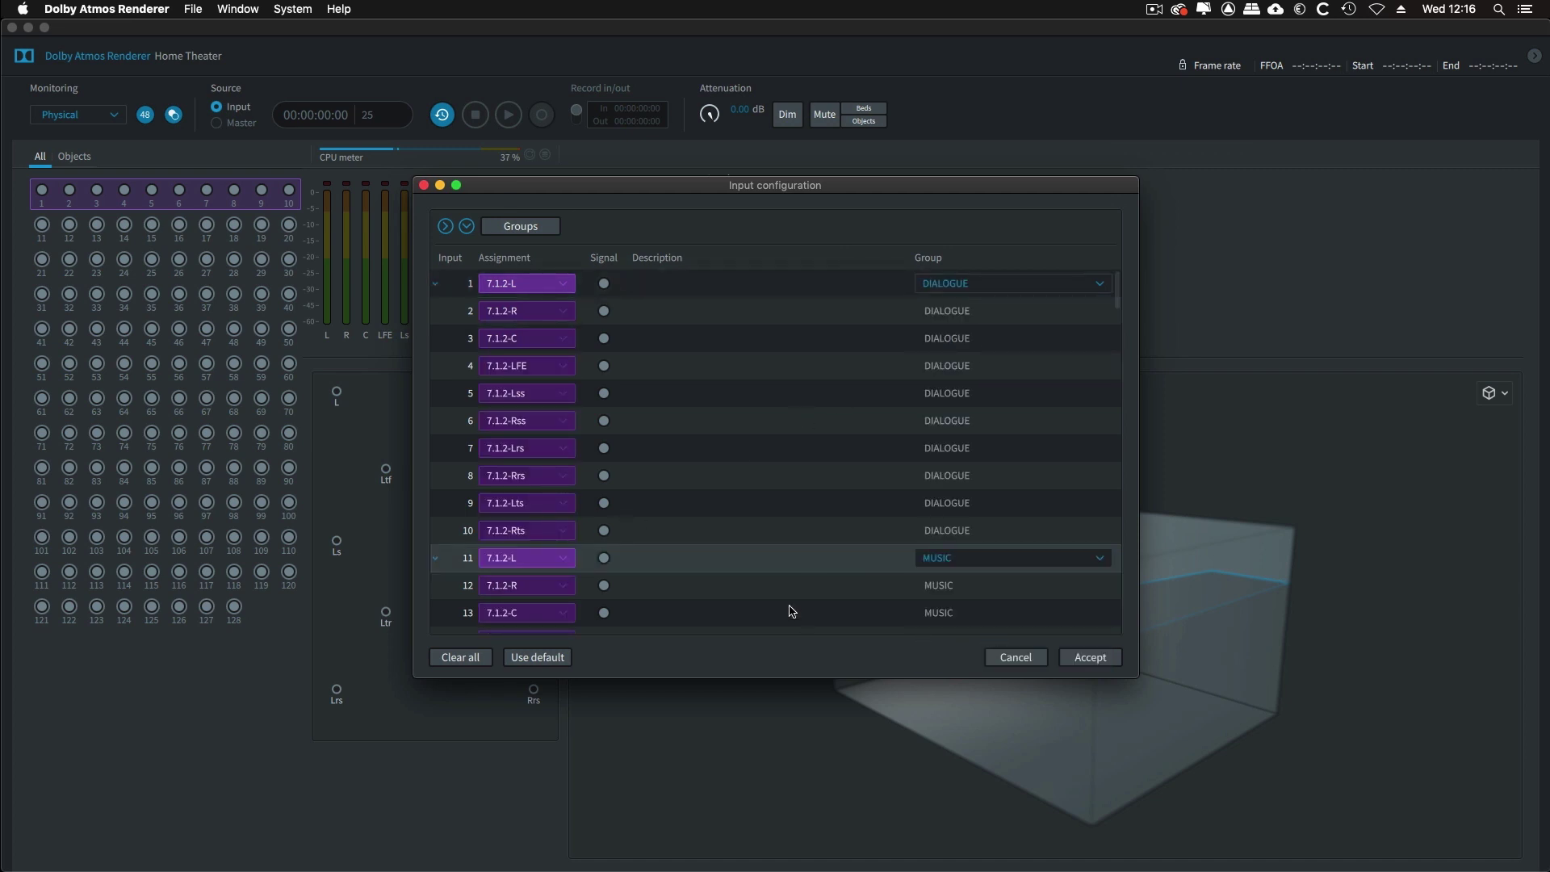
# Assign a 7.1.2 bed starting at input 21 to the EFFECTS group and accept the input configuration.
pyautogui.scroll(-5, 646, 525)
pyautogui.click(562, 465)
pyautogui.click(546, 439)
pyautogui.click(1049, 471)
pyautogui.click(975, 568)
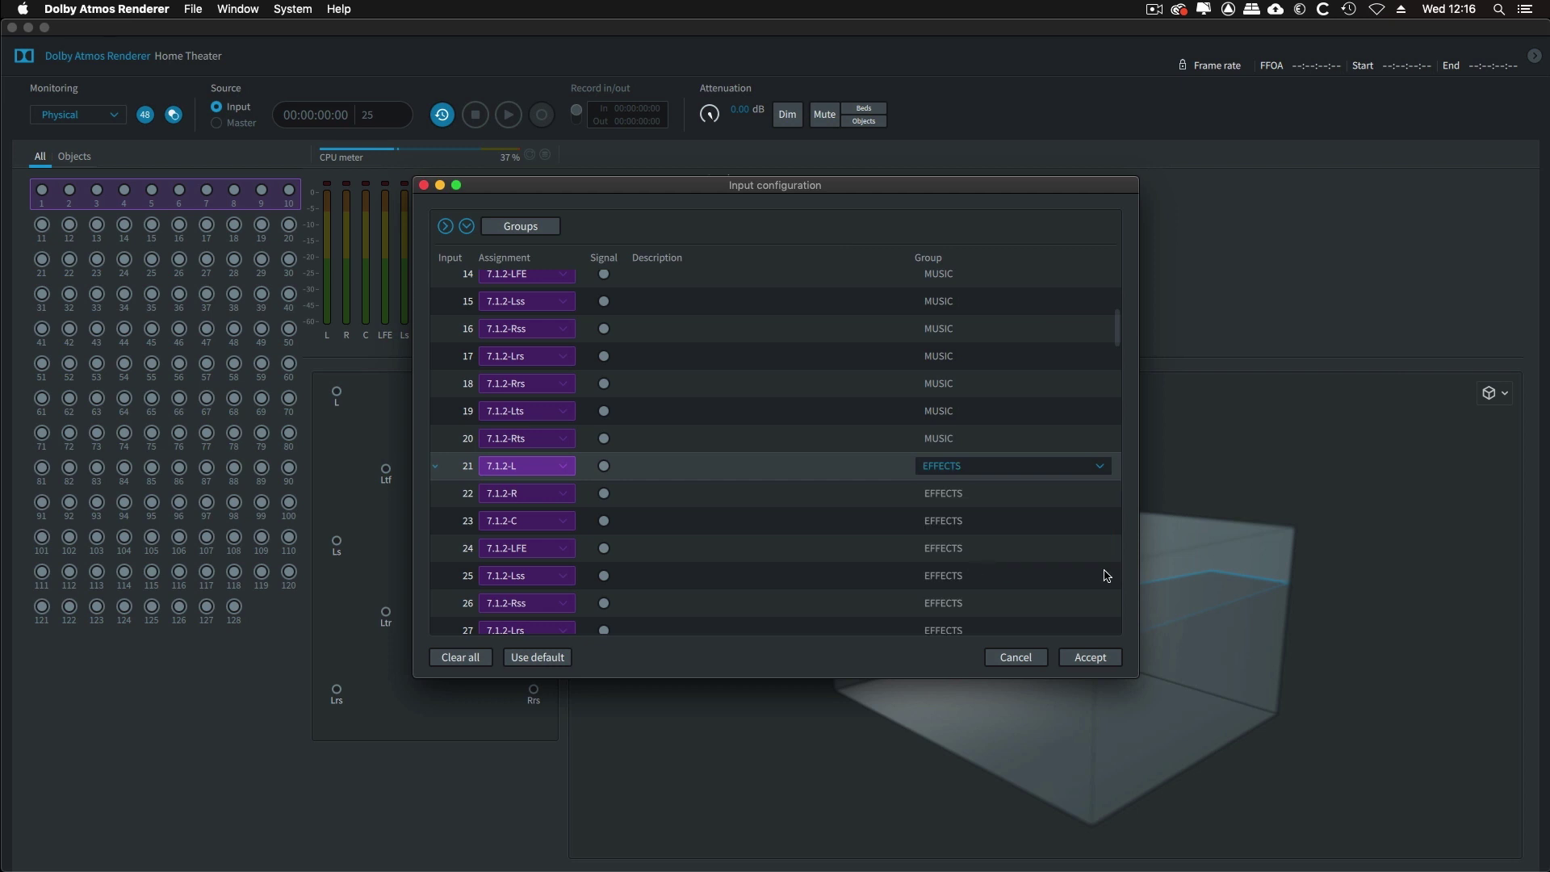
pyautogui.click(1090, 658)
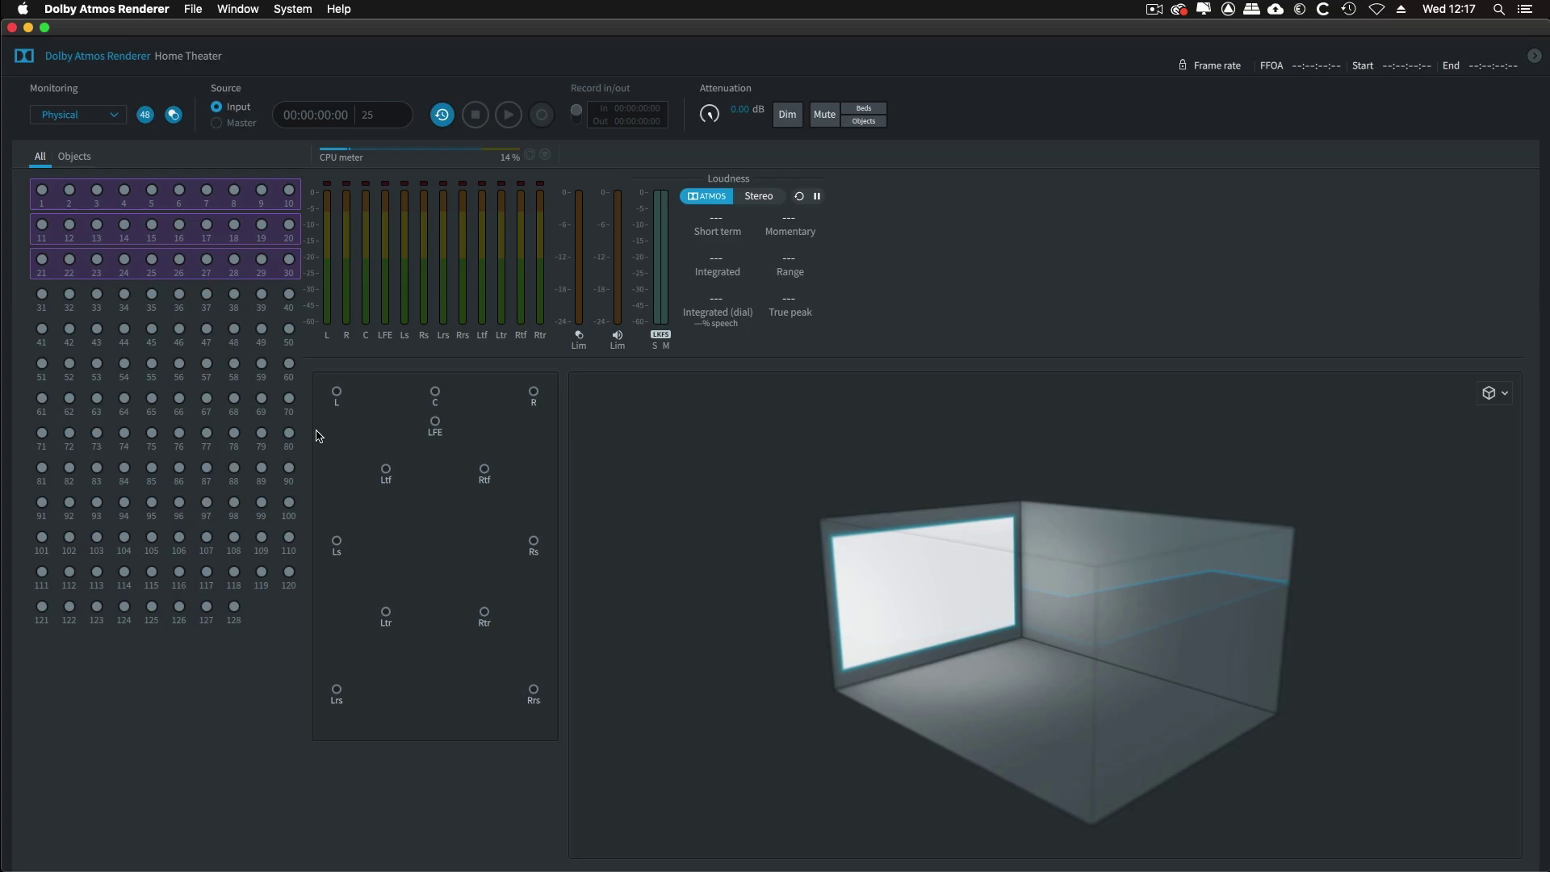
# Switch to the Pro Tools I/O Setup and create two stereo output paths named DIAL OBJECT with default channel assignments.
pyautogui.press('super+Tab')
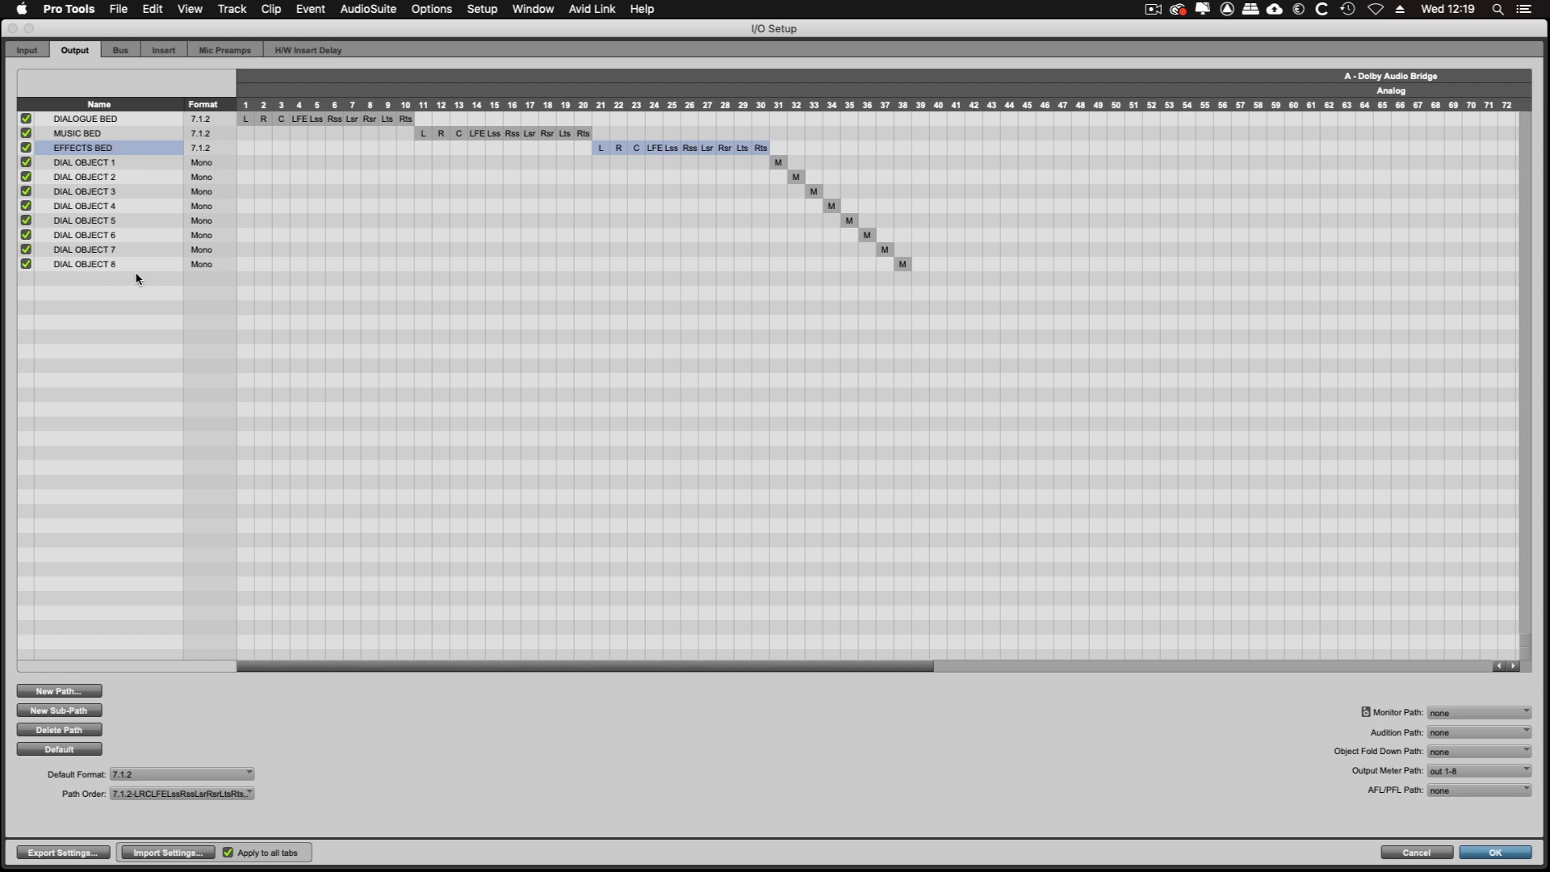
pyautogui.press('super+n')
pyautogui.press('Up')
pyautogui.press('Return')
pyautogui.write('DIAL OBJECT')
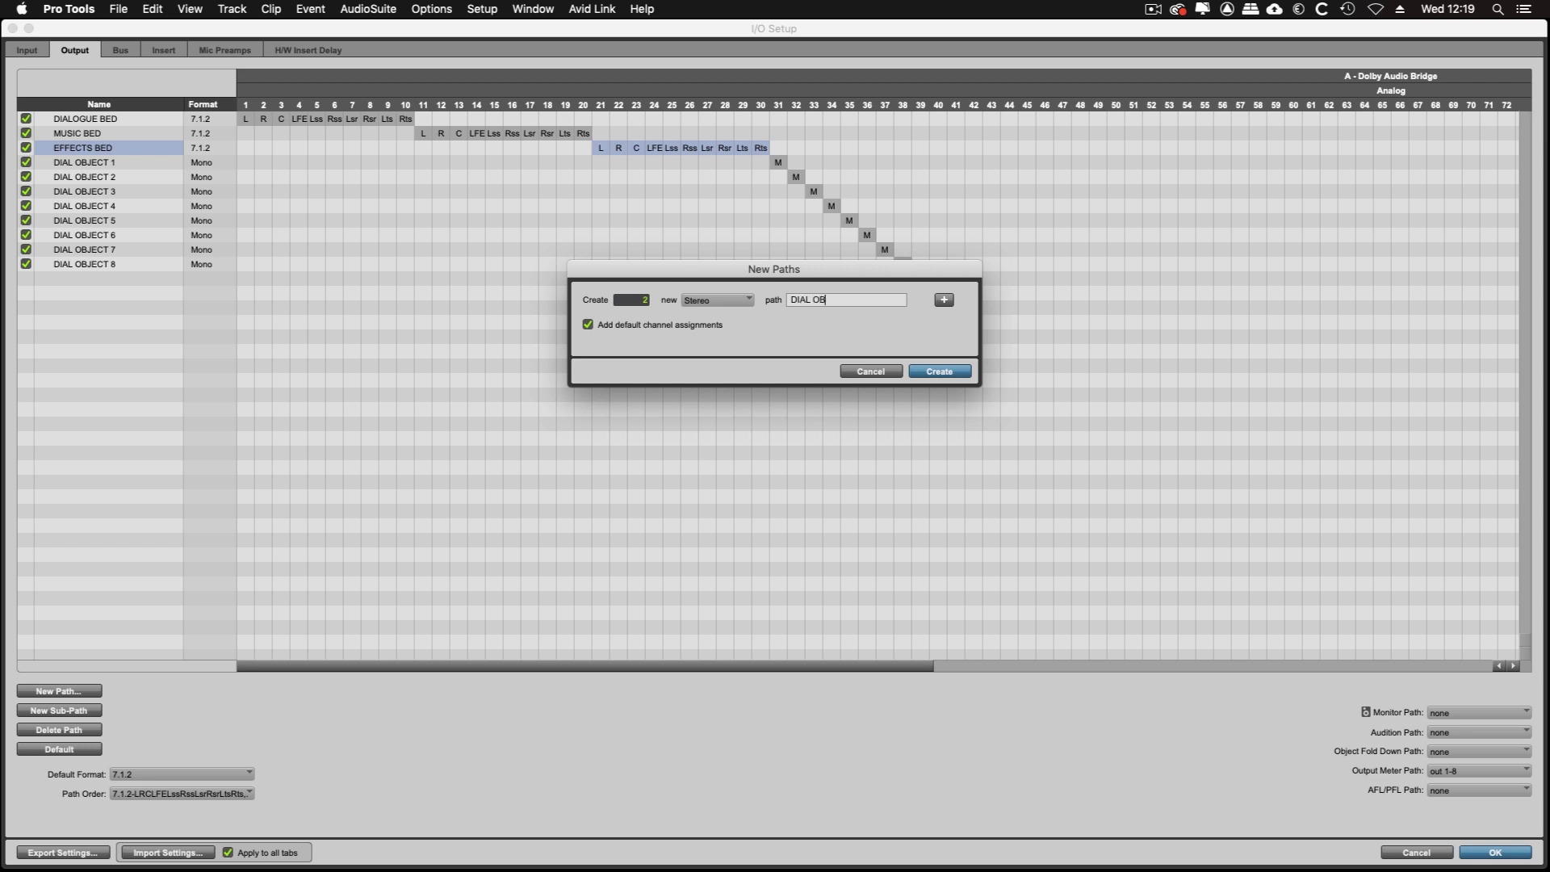
pyautogui.press('Return')
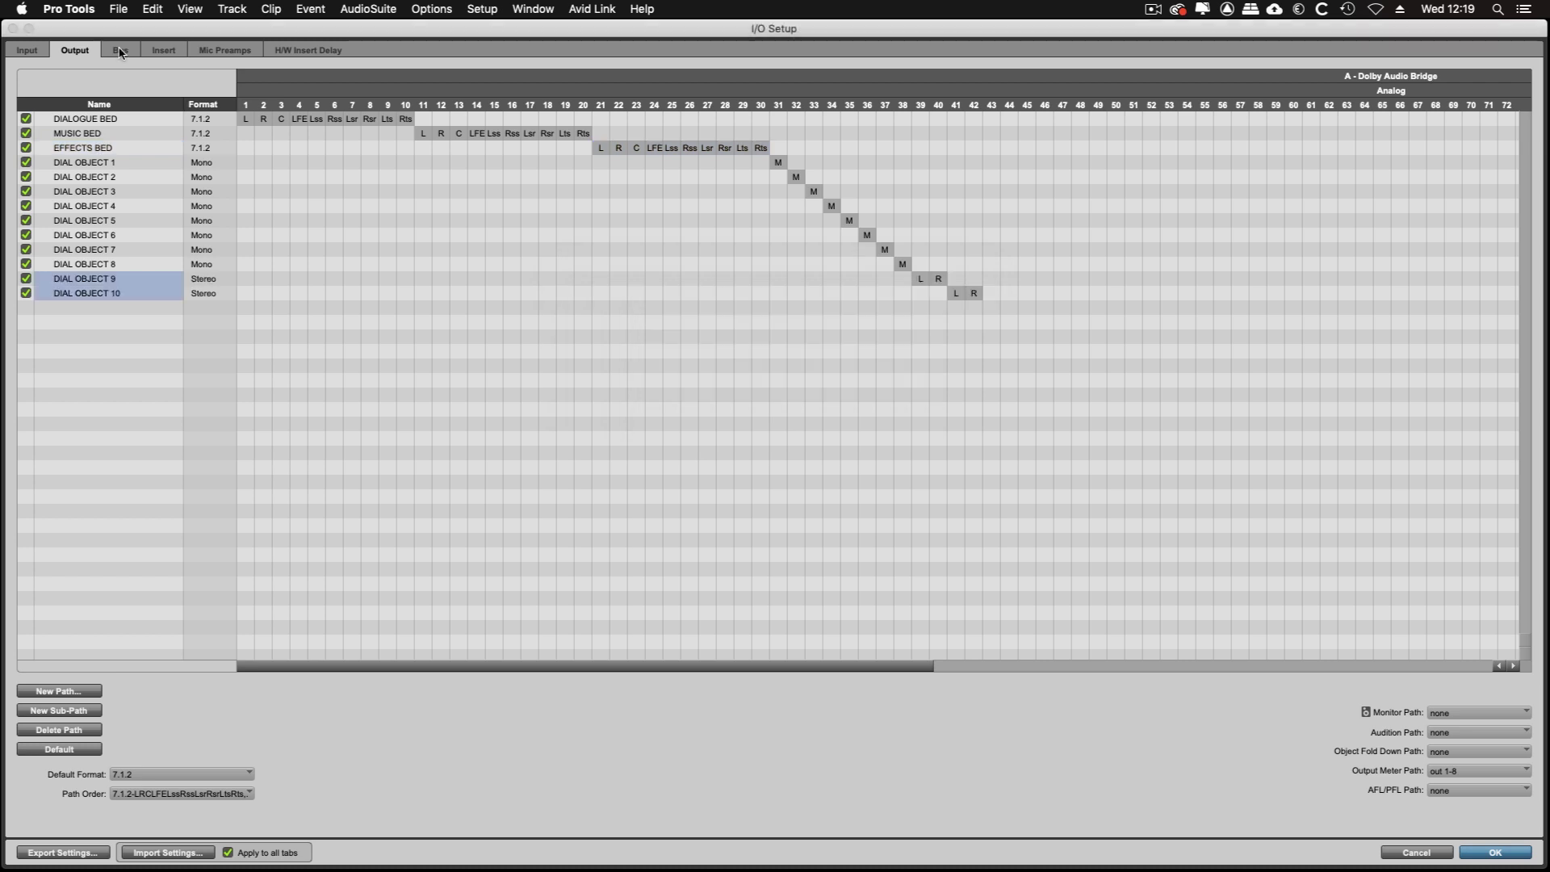
# Display the bus setup, switch back to Dolby Atmos Renderer and open its input configuration.
pyautogui.click(120, 50)
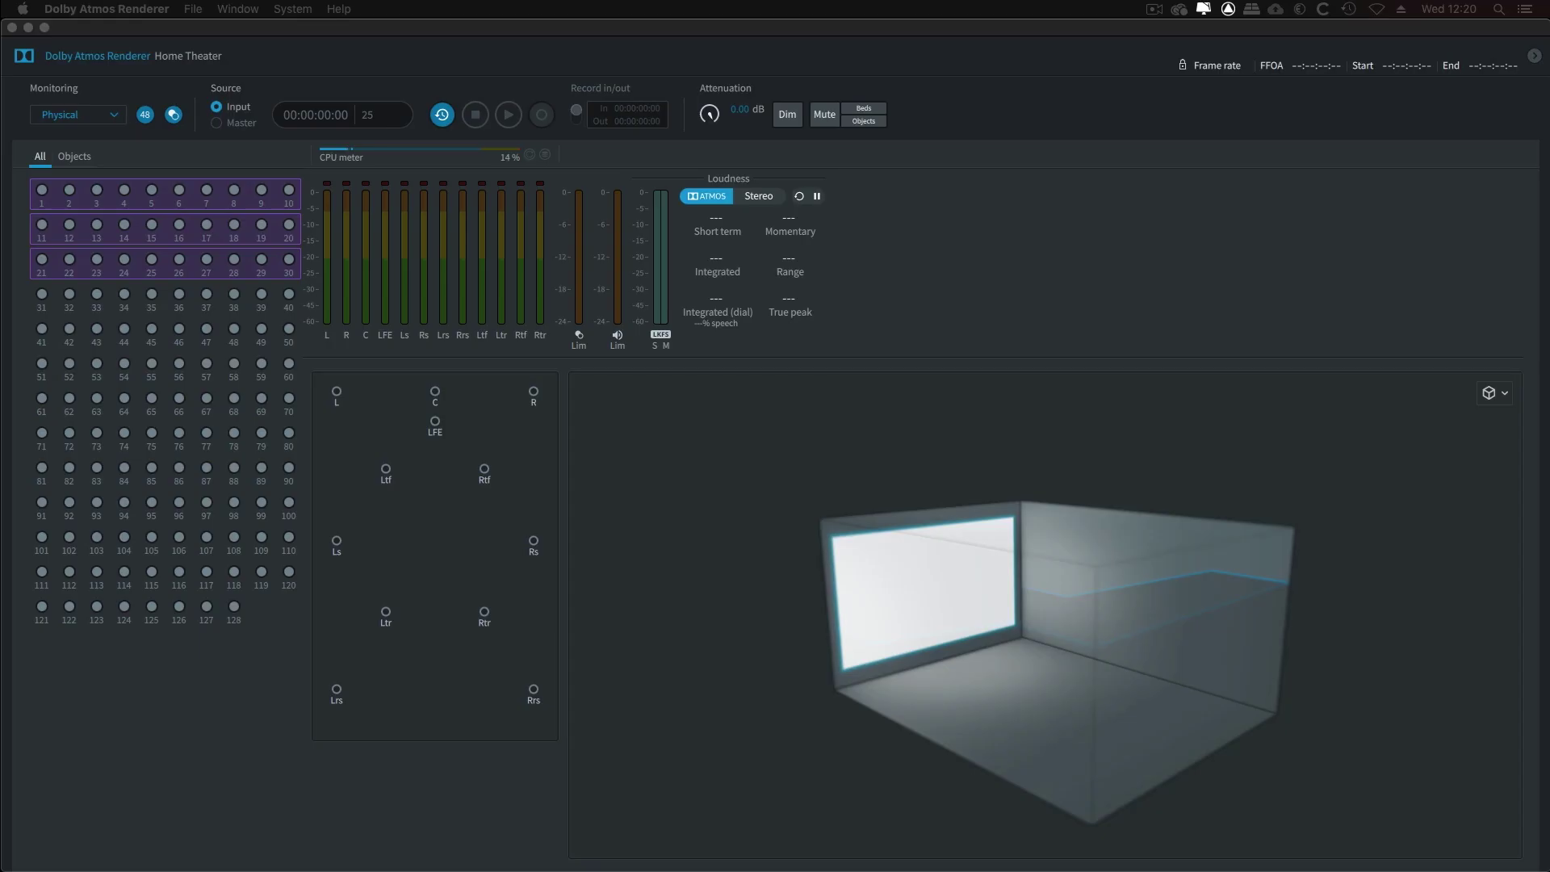
pyautogui.click(238, 9)
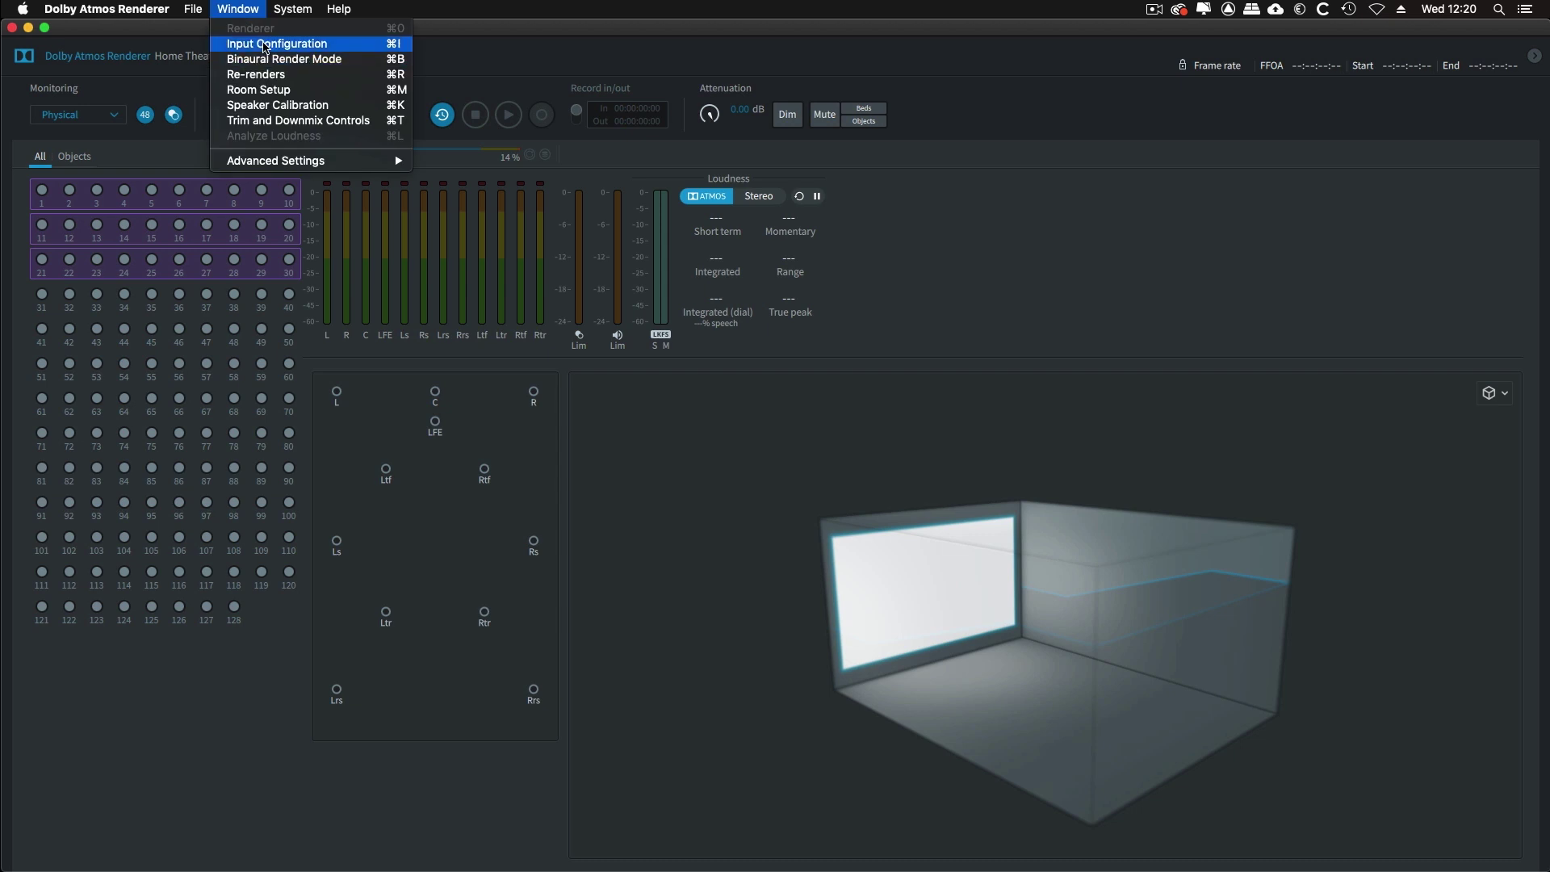
pyautogui.click(266, 45)
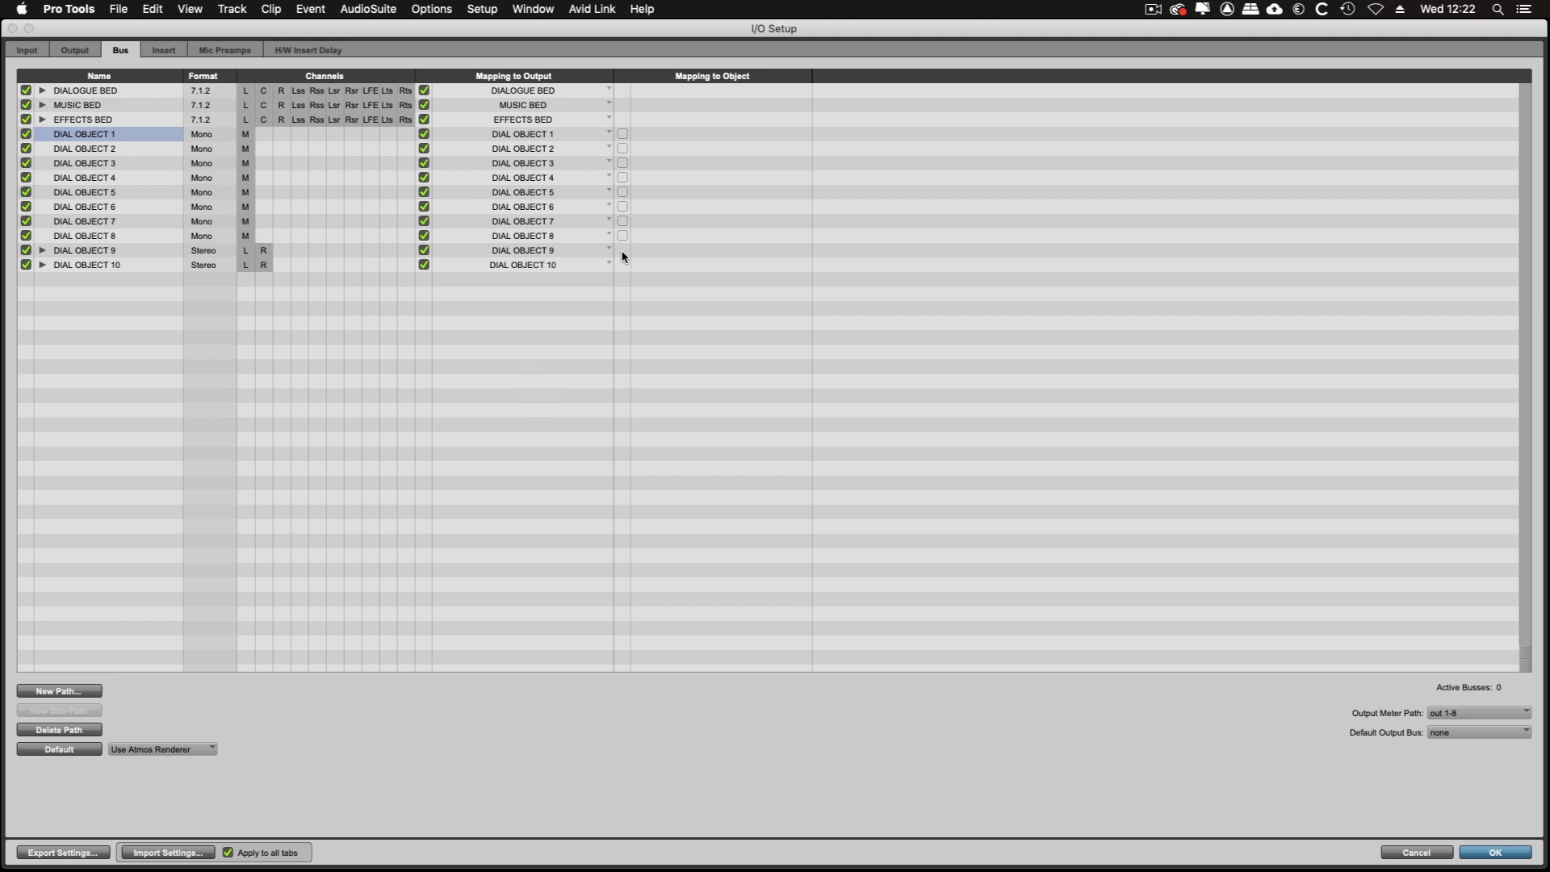
# Expand the stereo DIAL OBJECT 9 and 10 busses and map the mono DIAL OBJECT busses to objects starting at Input 31.
pyautogui.click(43, 251)
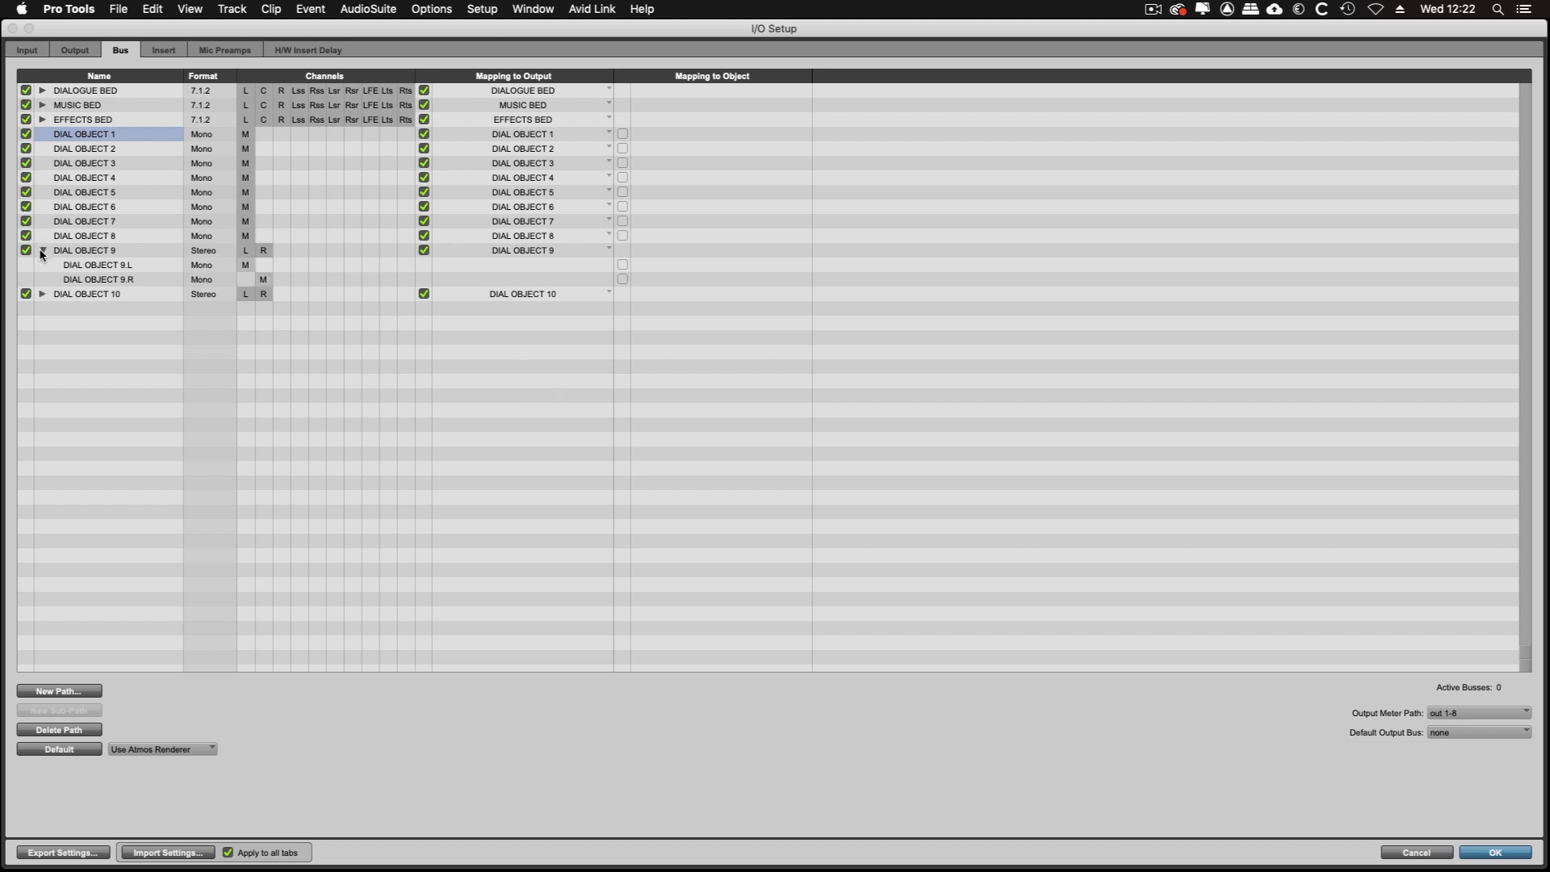
pyautogui.click(42, 294)
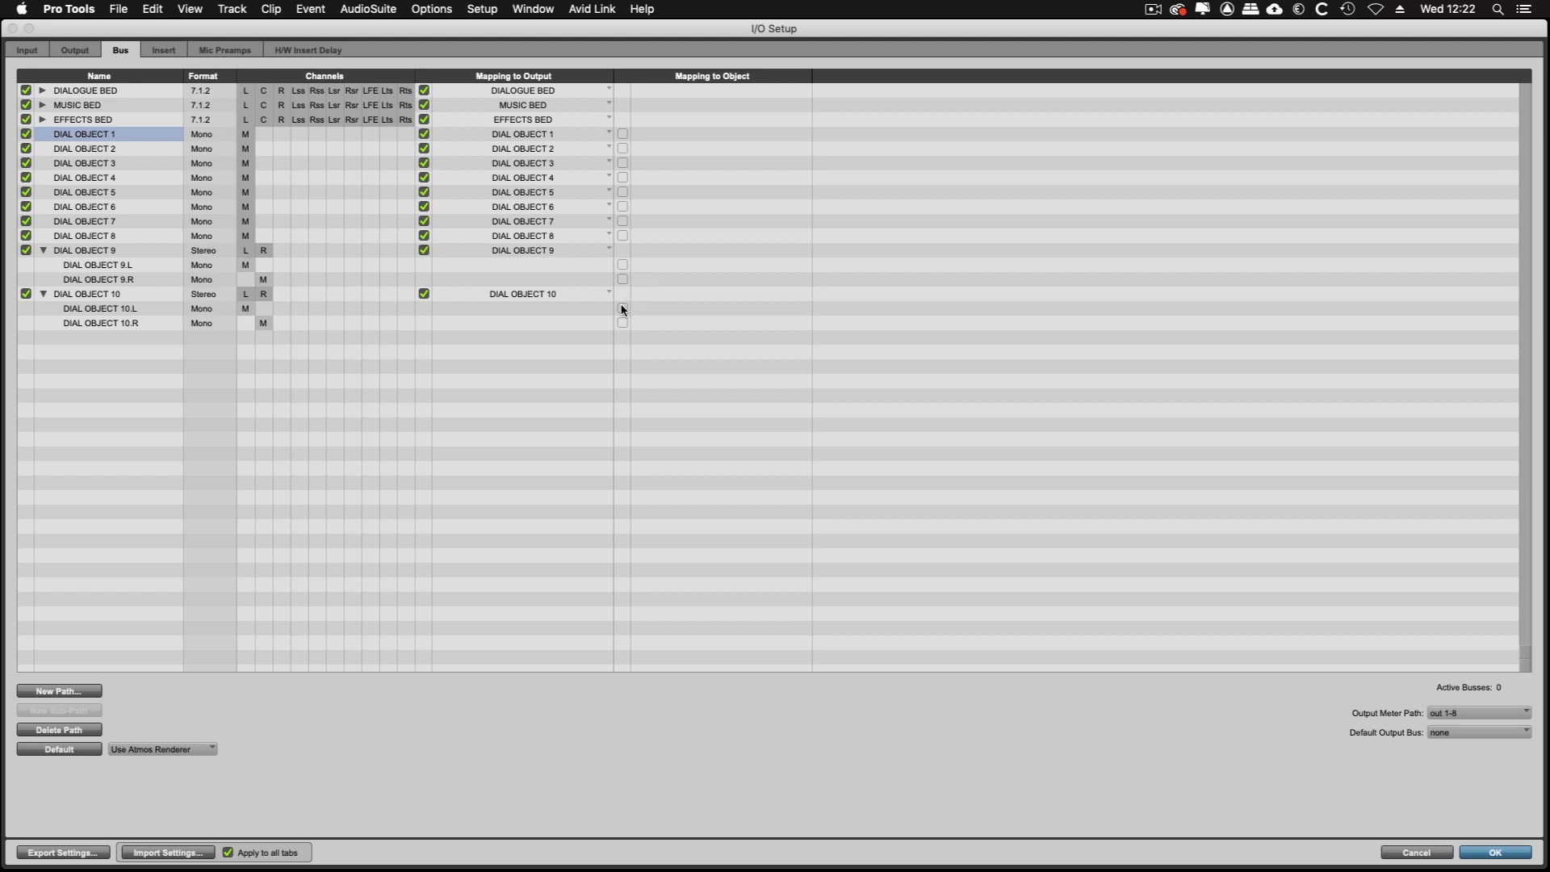
pyautogui.keyDown('shift'); pyautogui.click(111, 326); pyautogui.keyUp('shift')
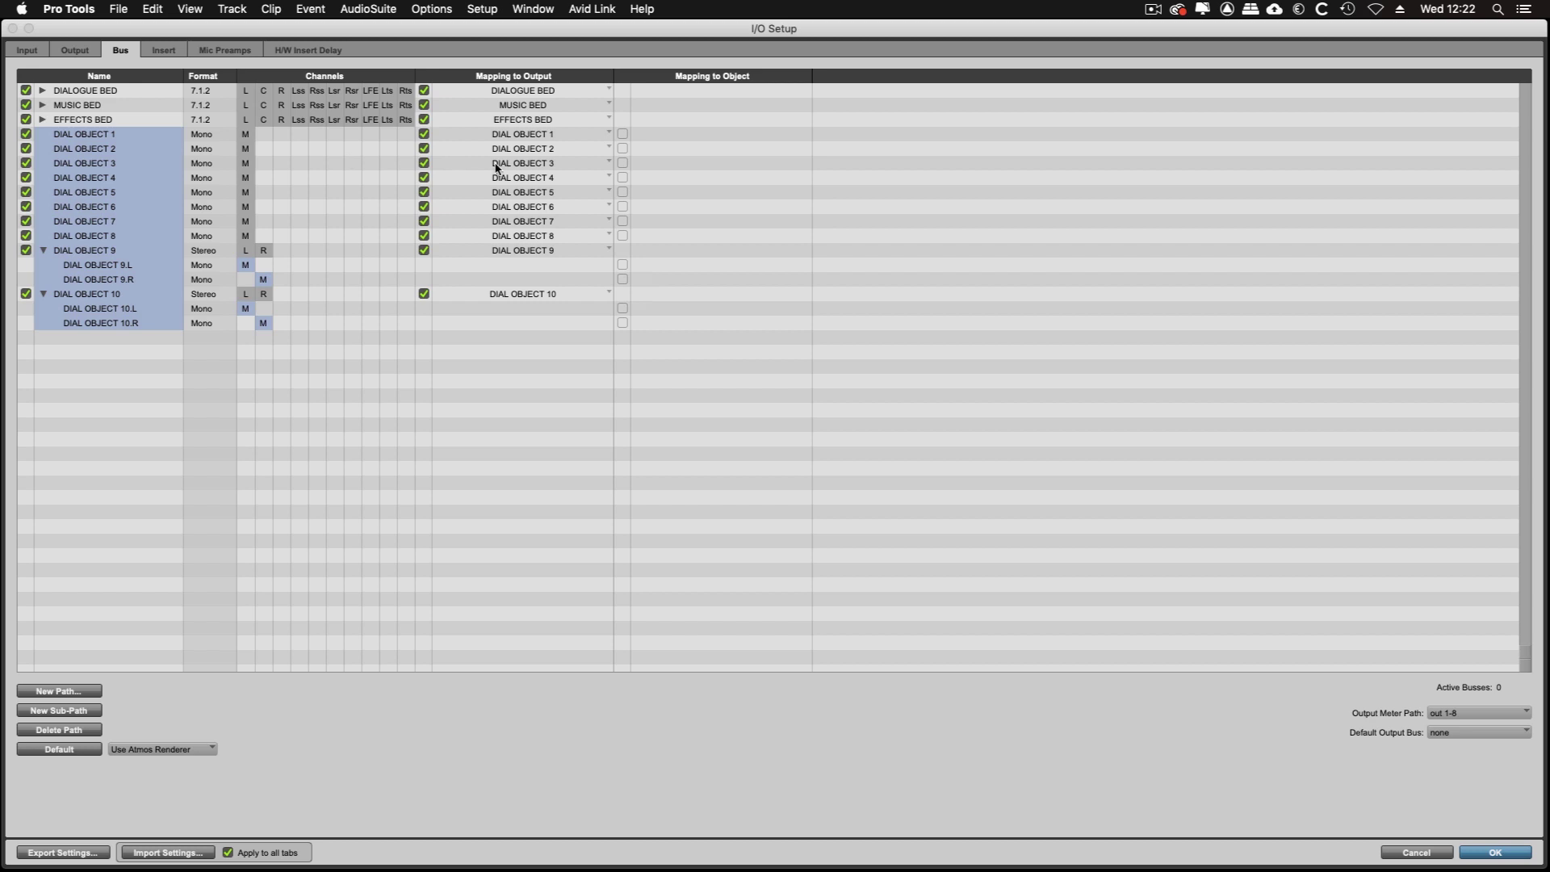
pyautogui.click(622, 134)
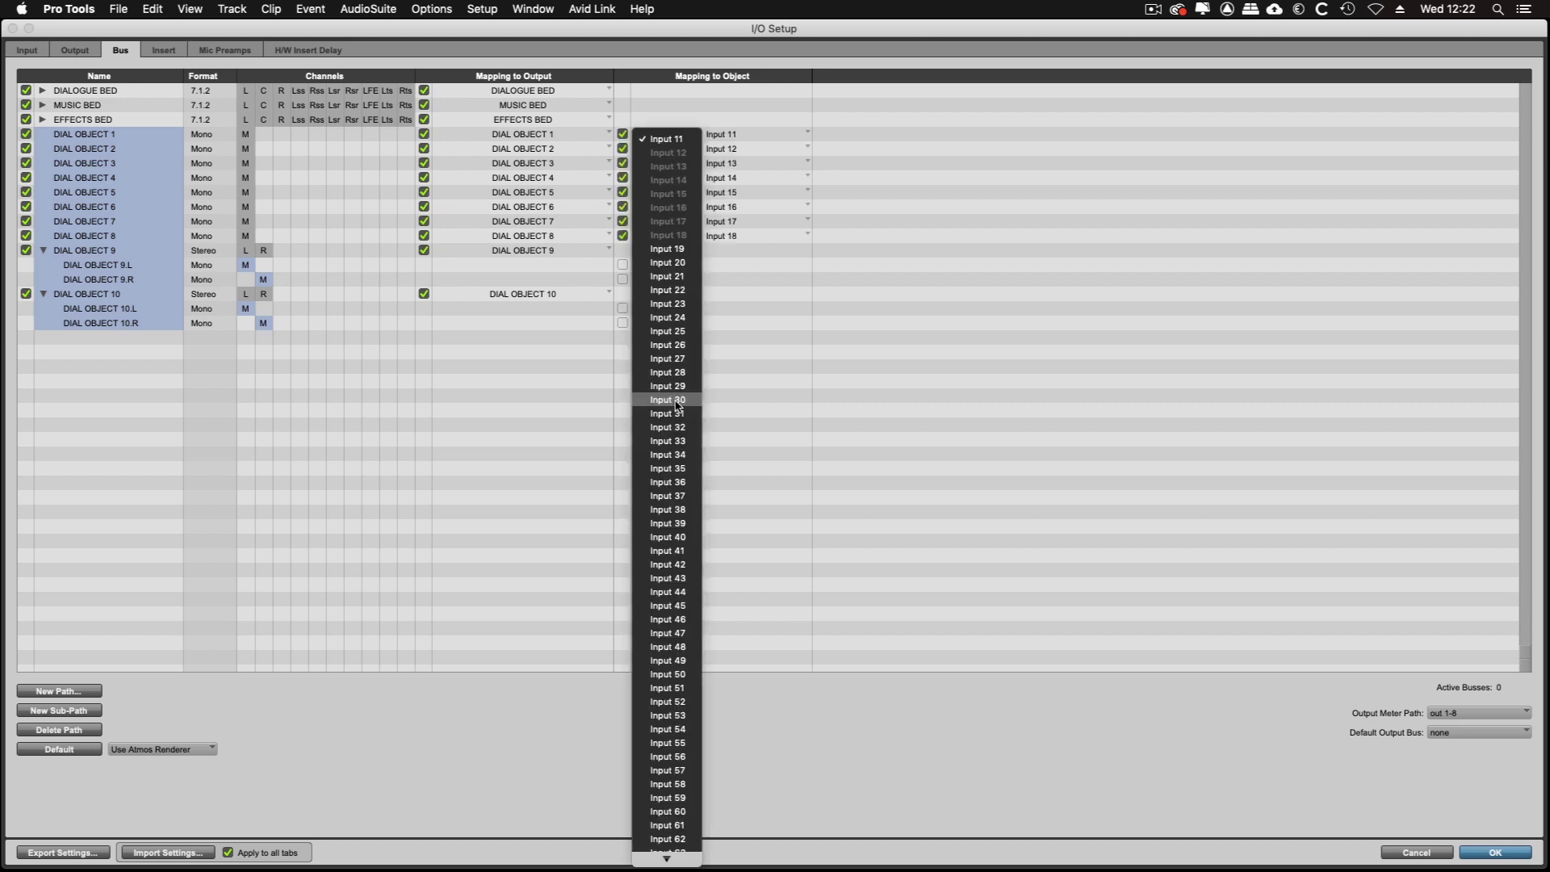
pyautogui.click(670, 414)
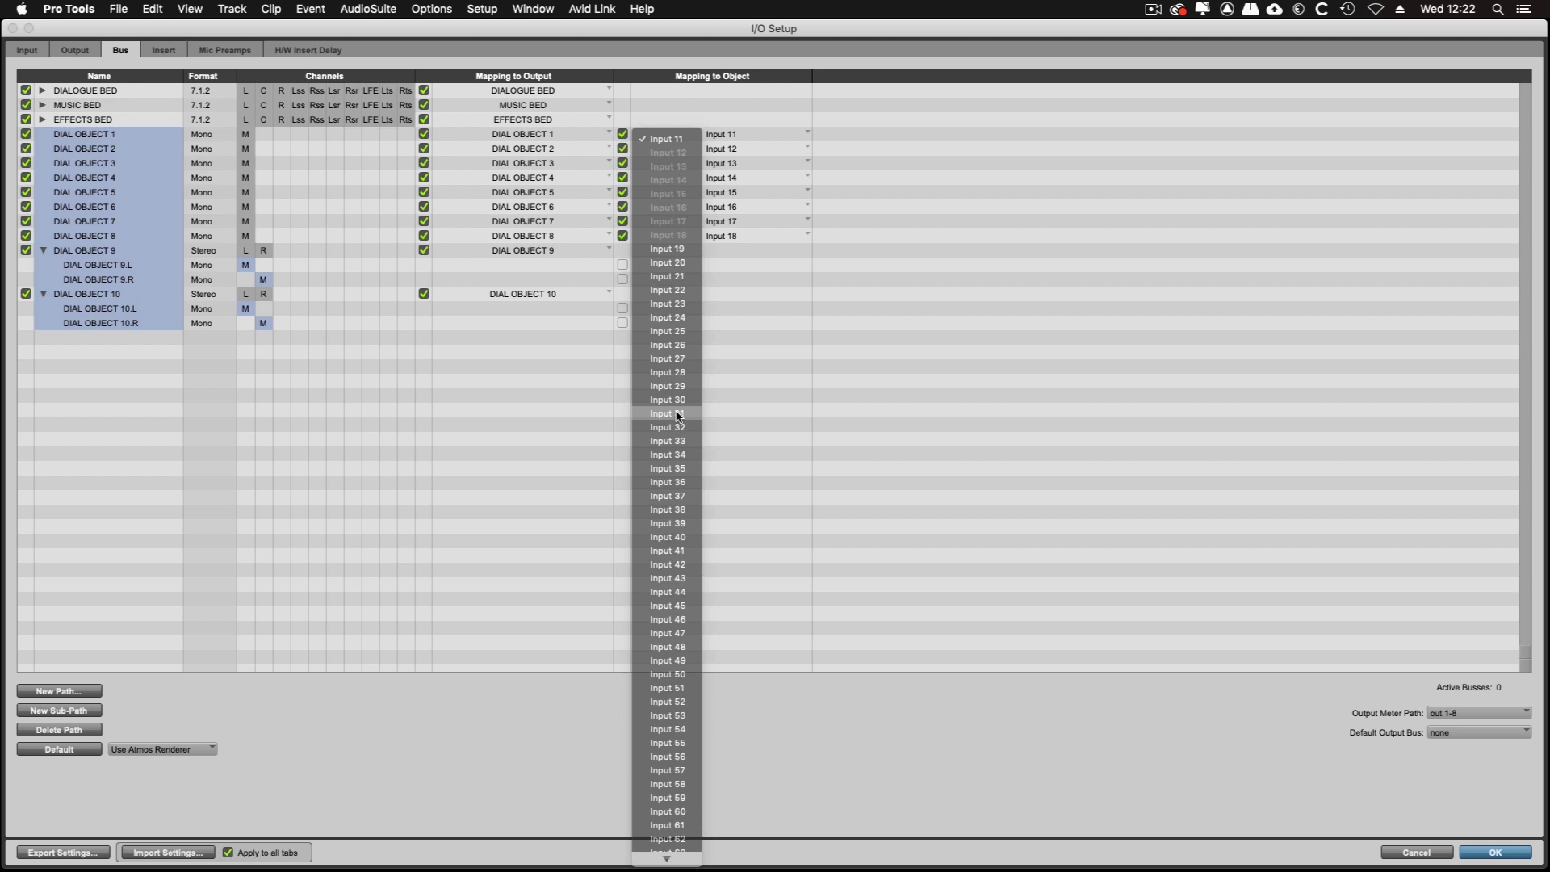
# Map the left and right sub-paths of DIAL OBJECT 9 and 10 to objects starting at Input 39.
pyautogui.click(112, 267)
pyautogui.keyDown('shift'); pyautogui.click(120, 324); pyautogui.keyUp('shift')
pyautogui.click(622, 266)
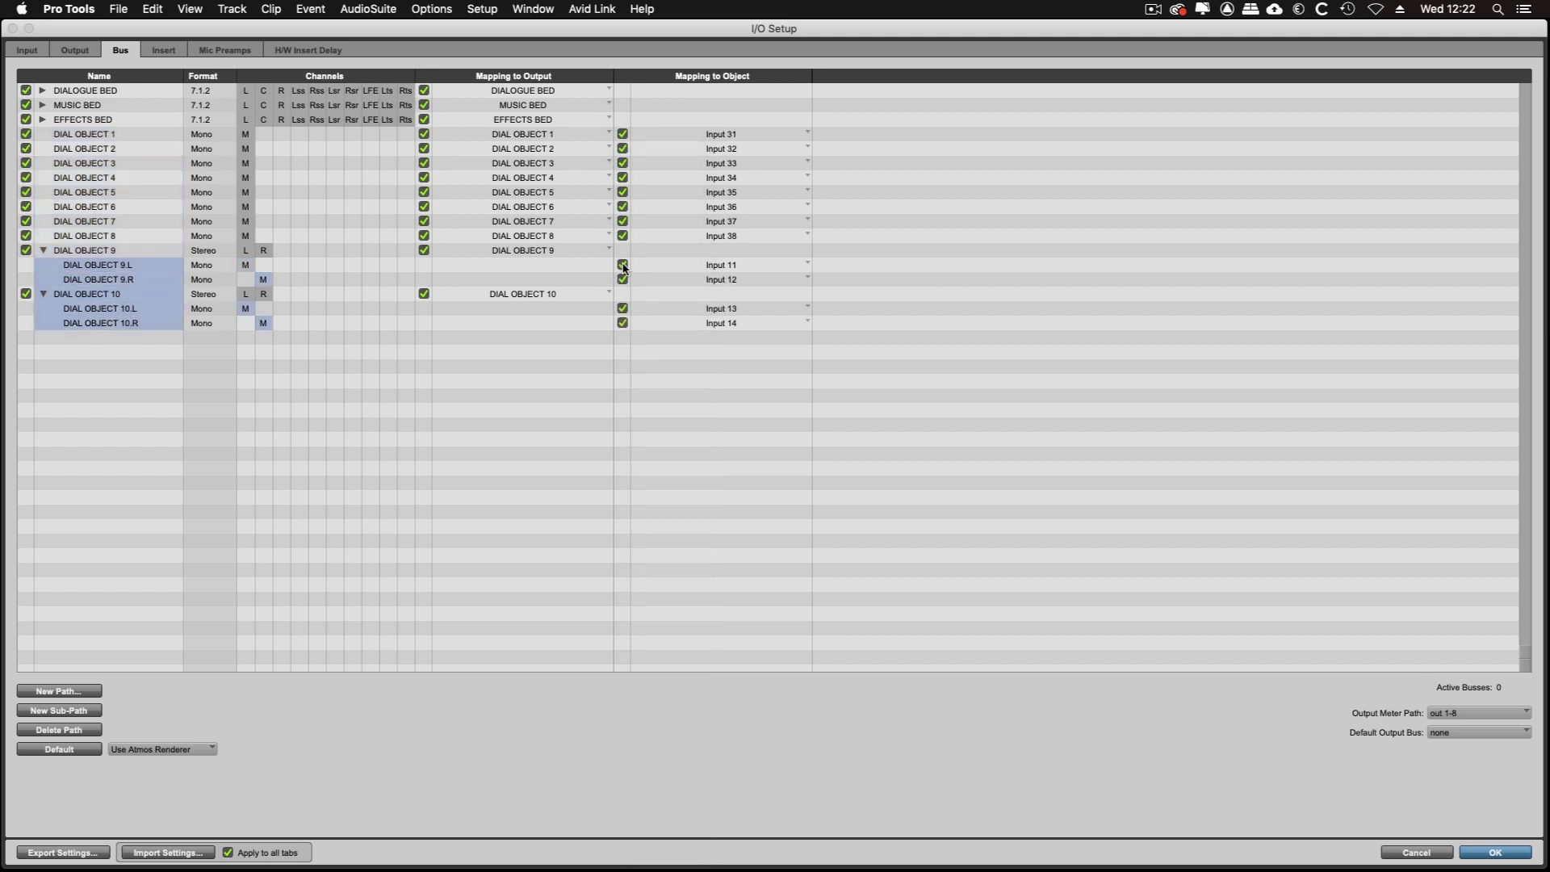
pyautogui.click(783, 269)
pyautogui.click(666, 658)
# Switch to Dolby Atmos Renderer and assign inputs 31 to 42 as objects in the input configuration.
pyautogui.press('super+Tab')
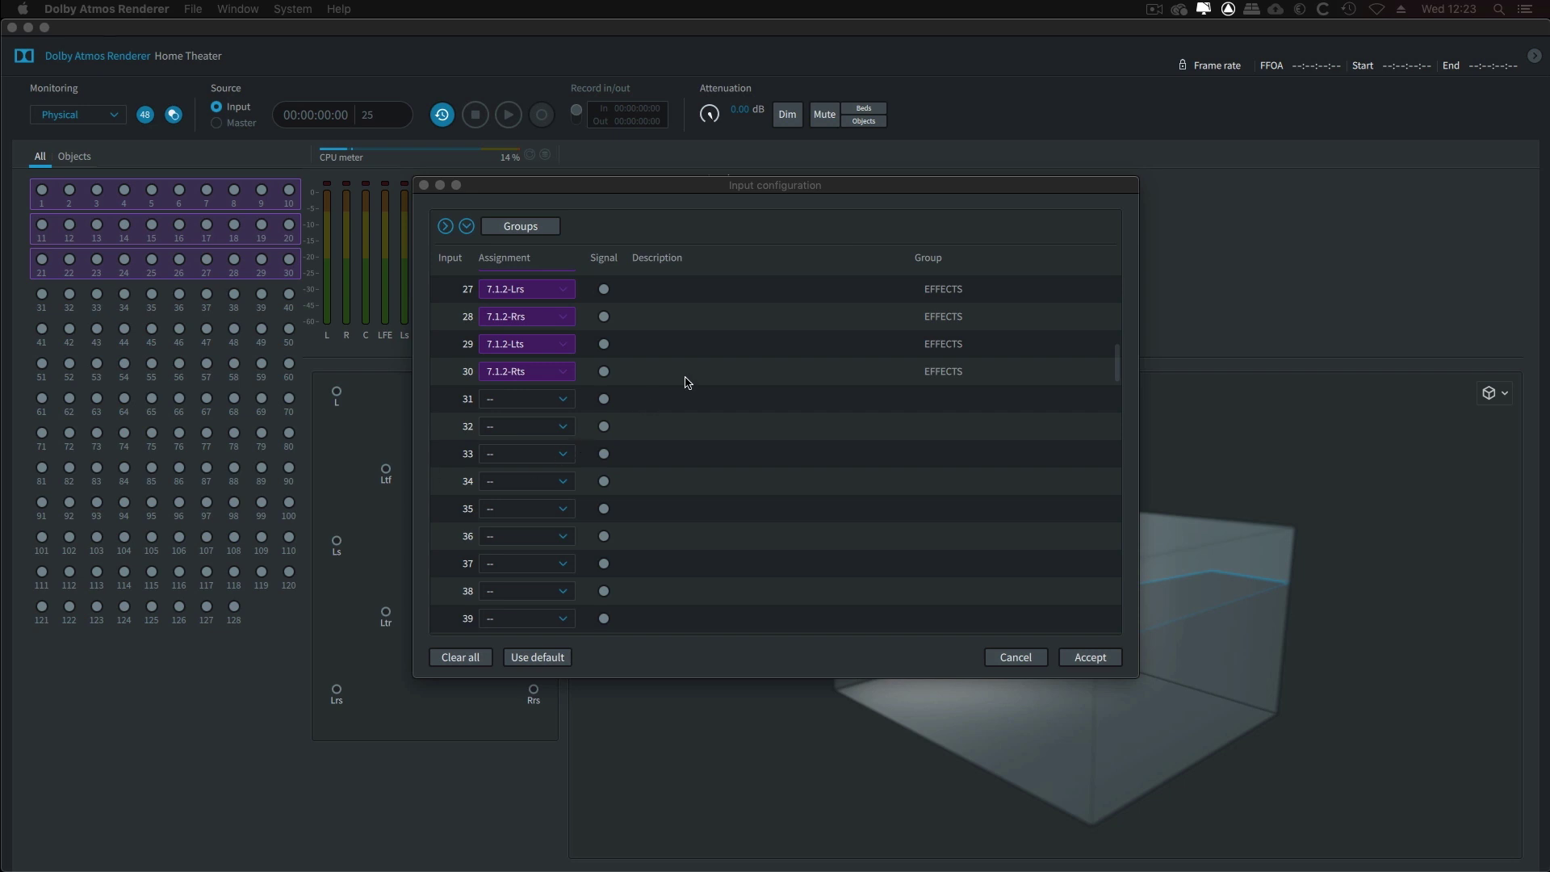
pyautogui.click(449, 399)
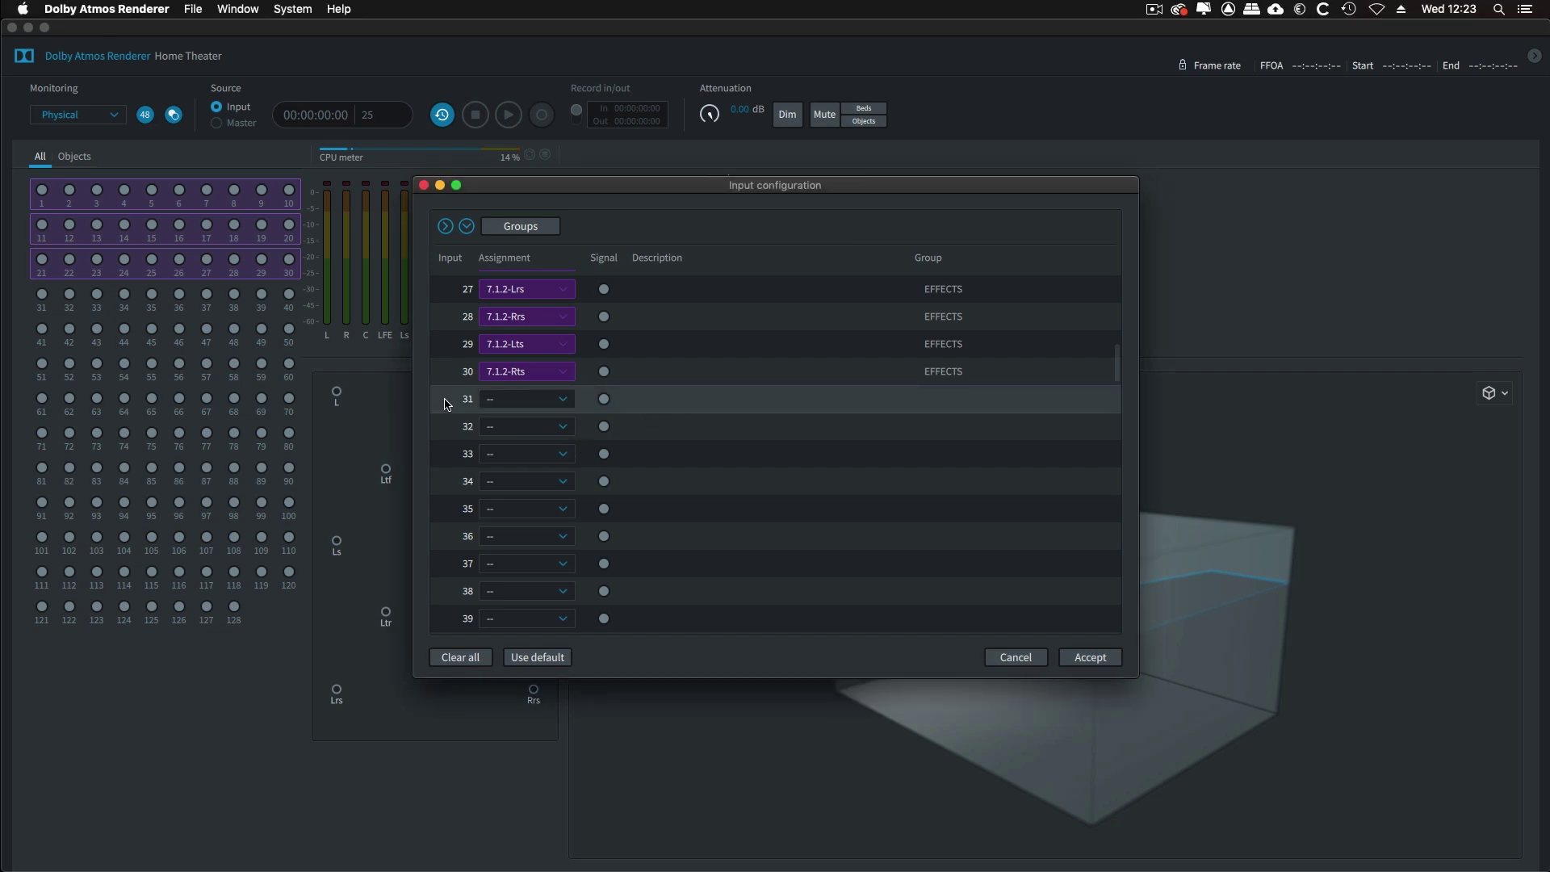
pyautogui.scroll(-5, 461, 416)
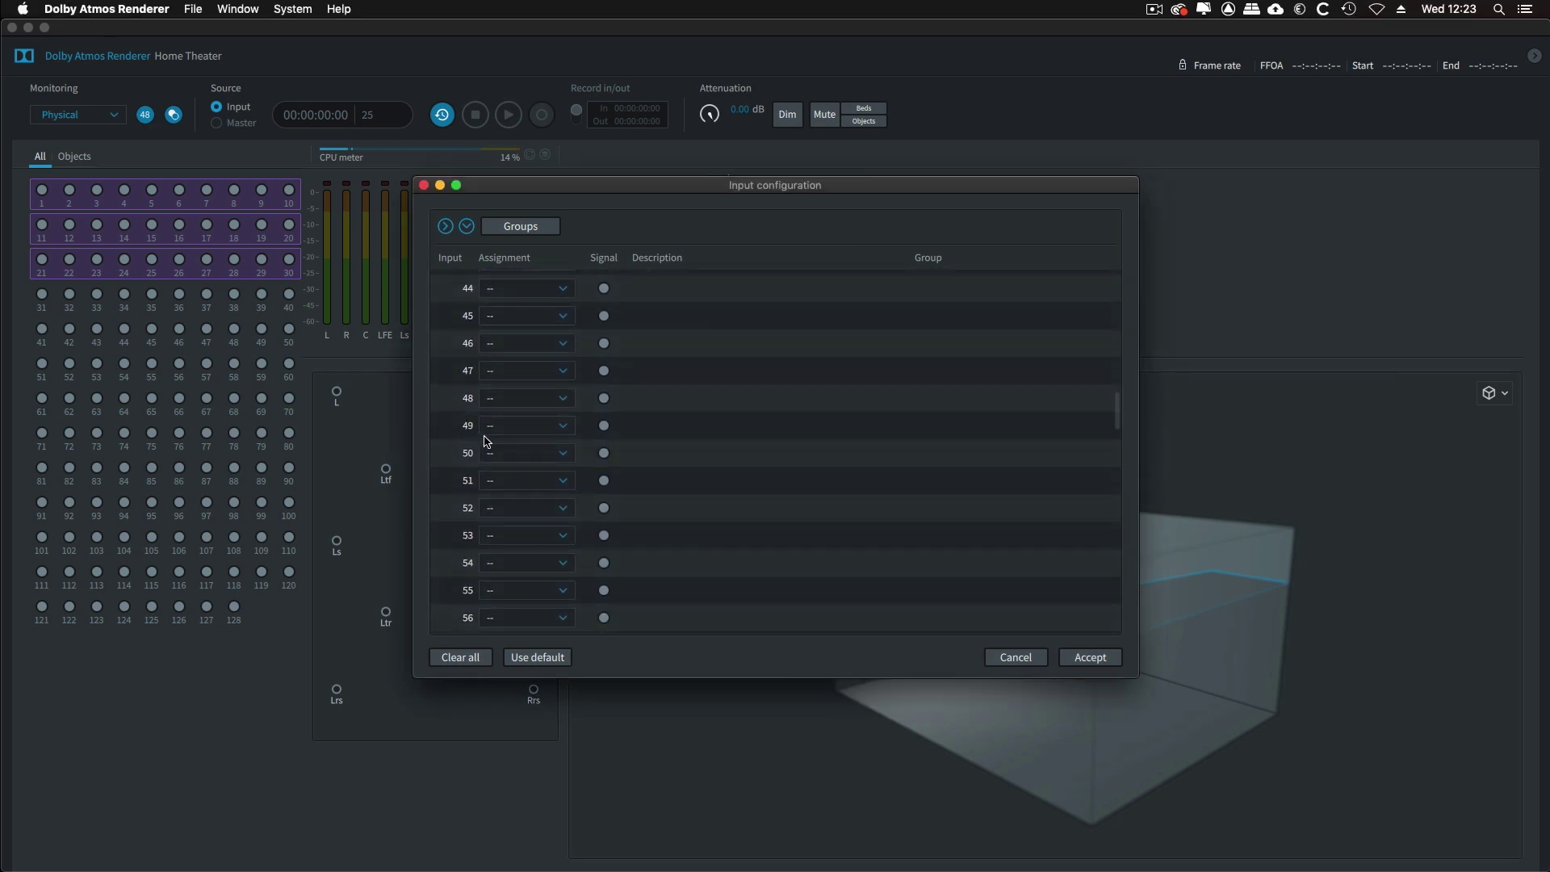
pyautogui.scroll(5, 484, 436)
pyautogui.click(568, 369)
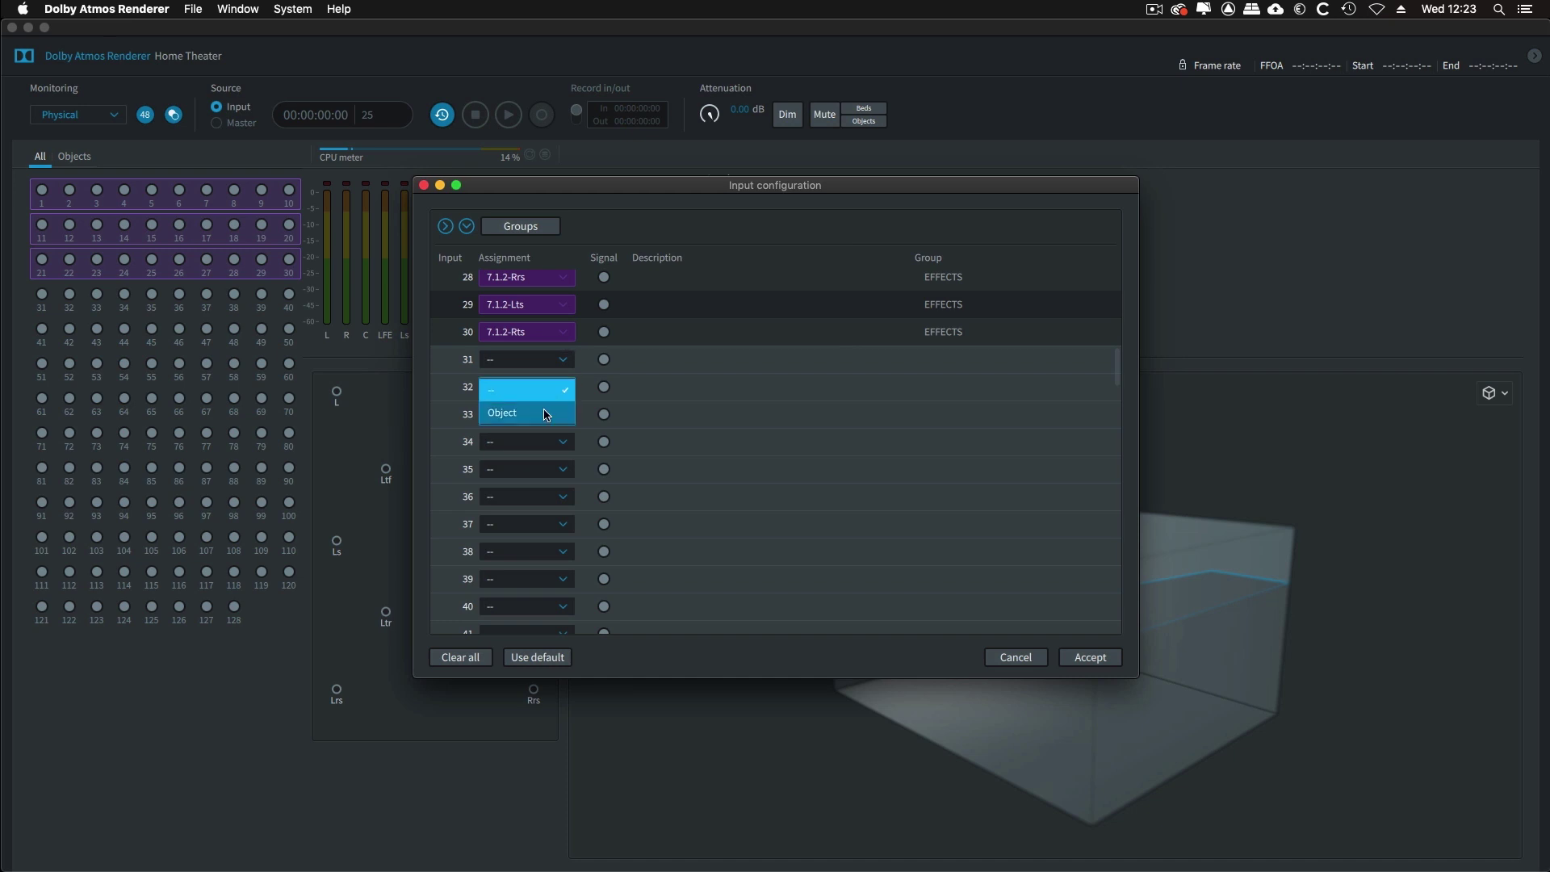
pyautogui.keyDown('alt'); pyautogui.click(549, 410); pyautogui.keyUp('alt')
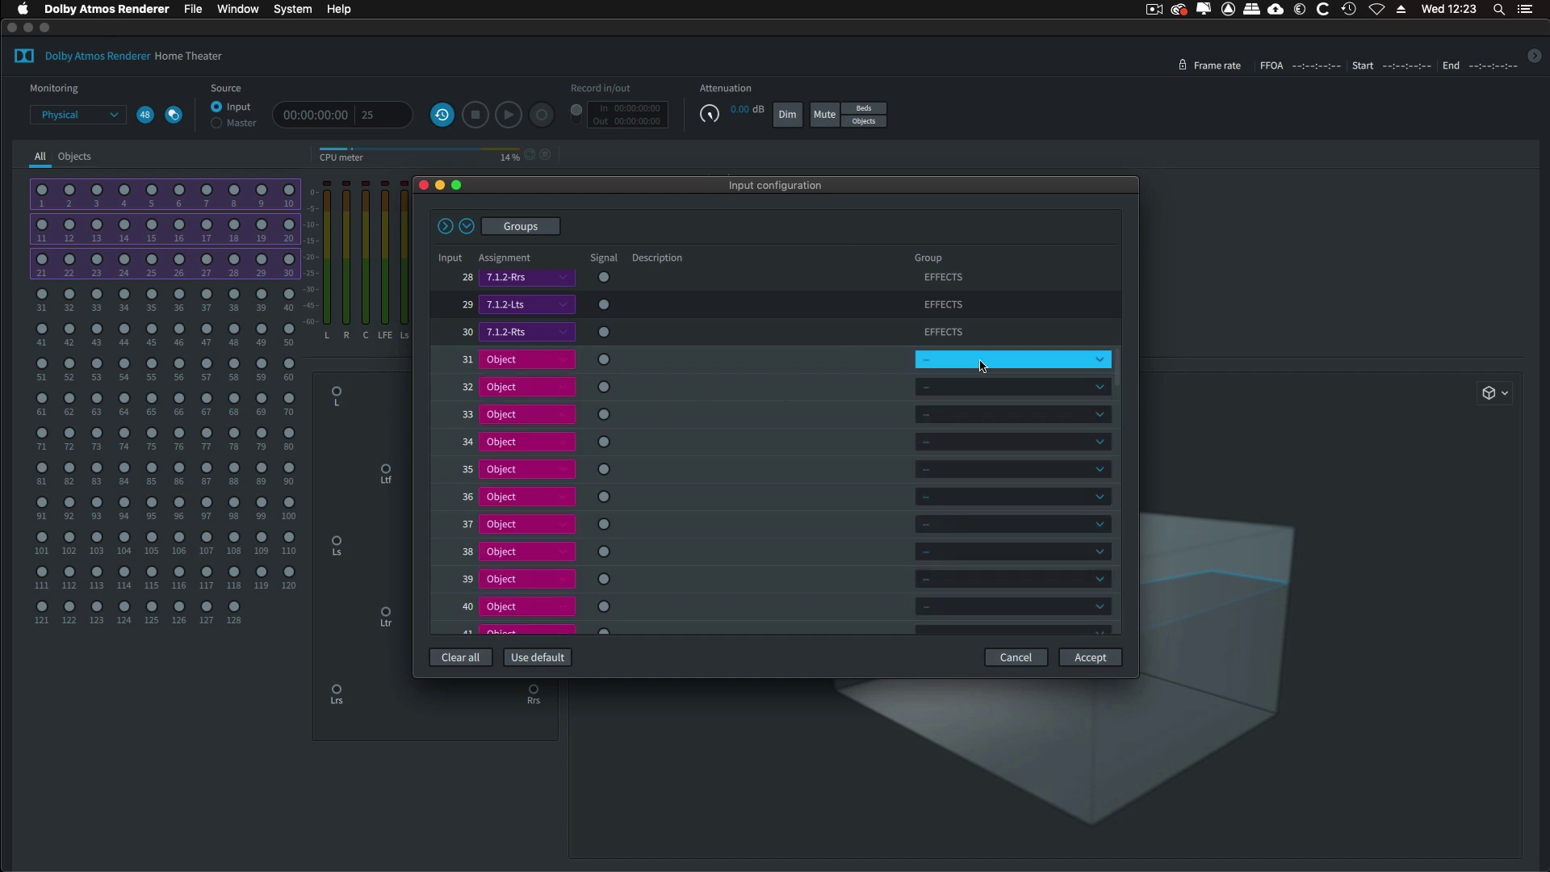
# Put the object inputs 31 to 42 in the DIALOGUE group and accept the input configuration.
pyautogui.click(974, 388)
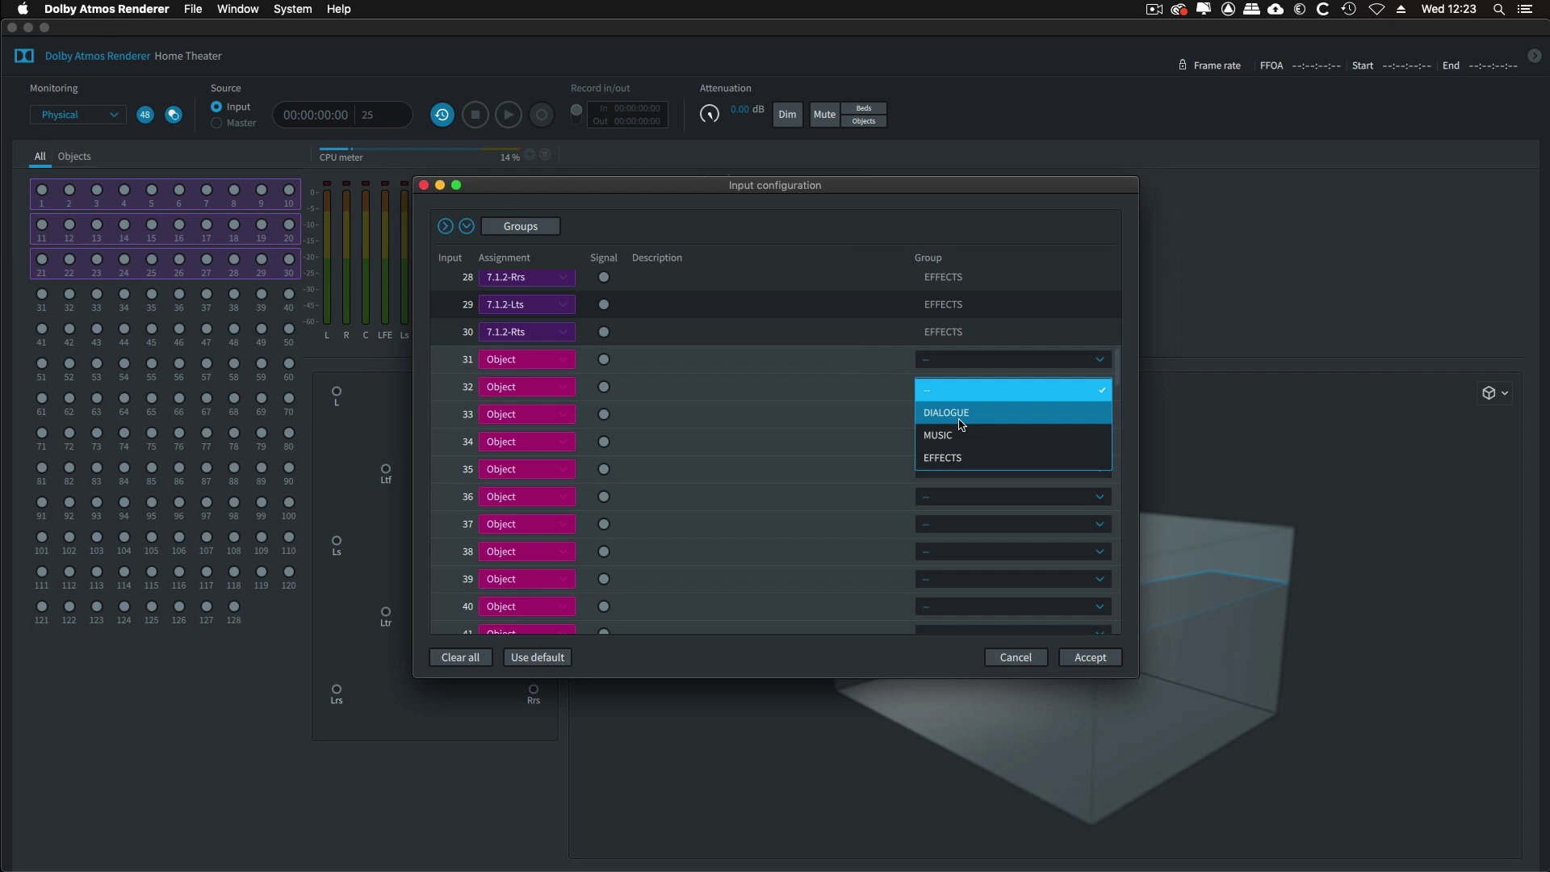
pyautogui.keyDown('alt'); pyautogui.click(961, 425); pyautogui.keyUp('alt')
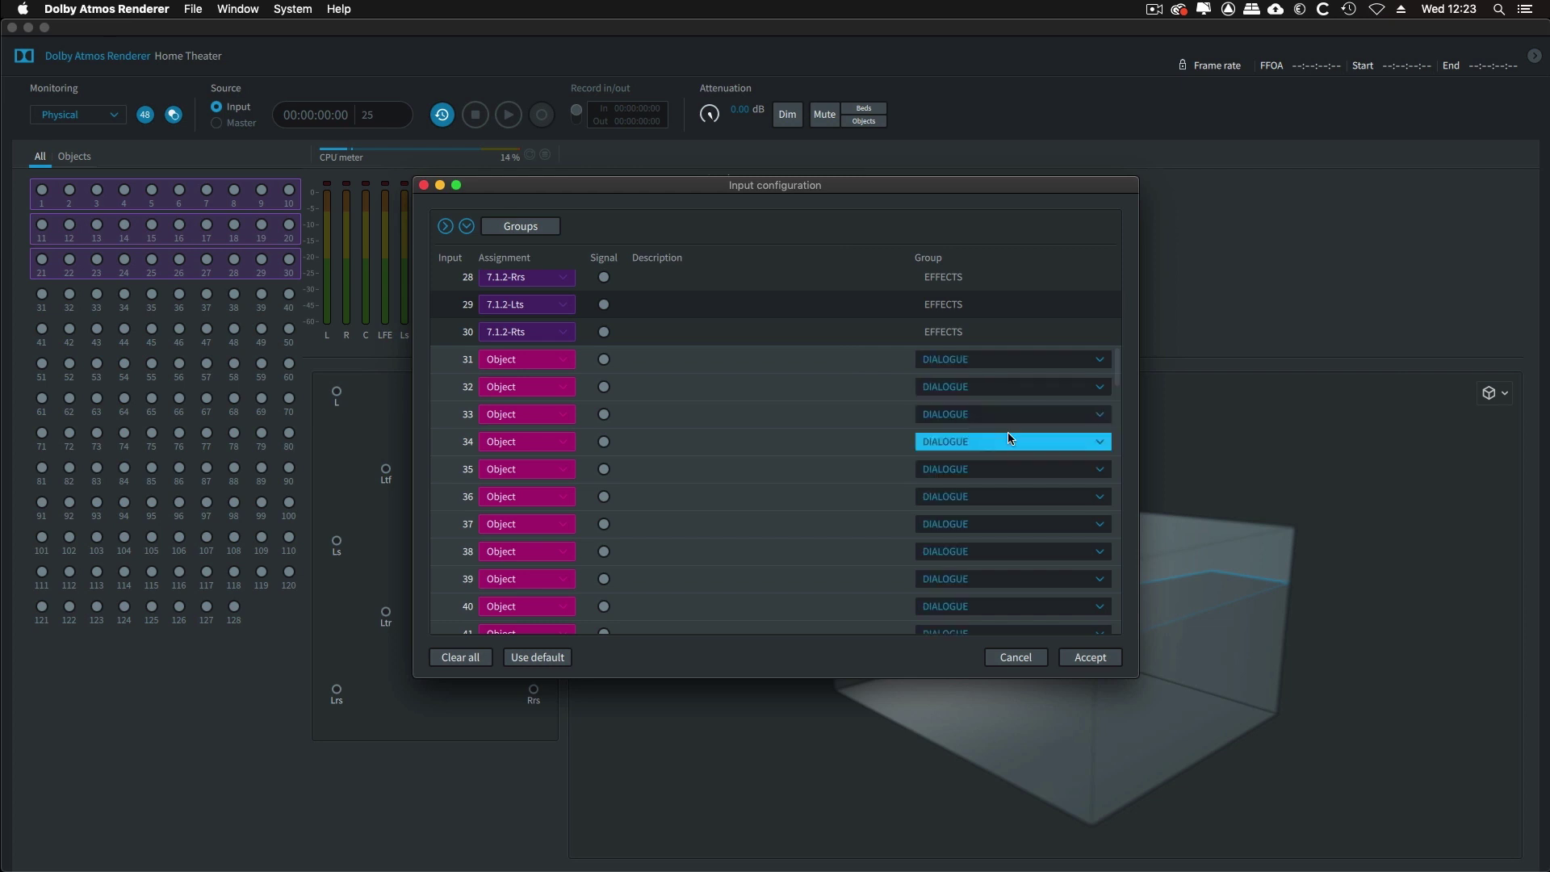
pyautogui.press('Return')
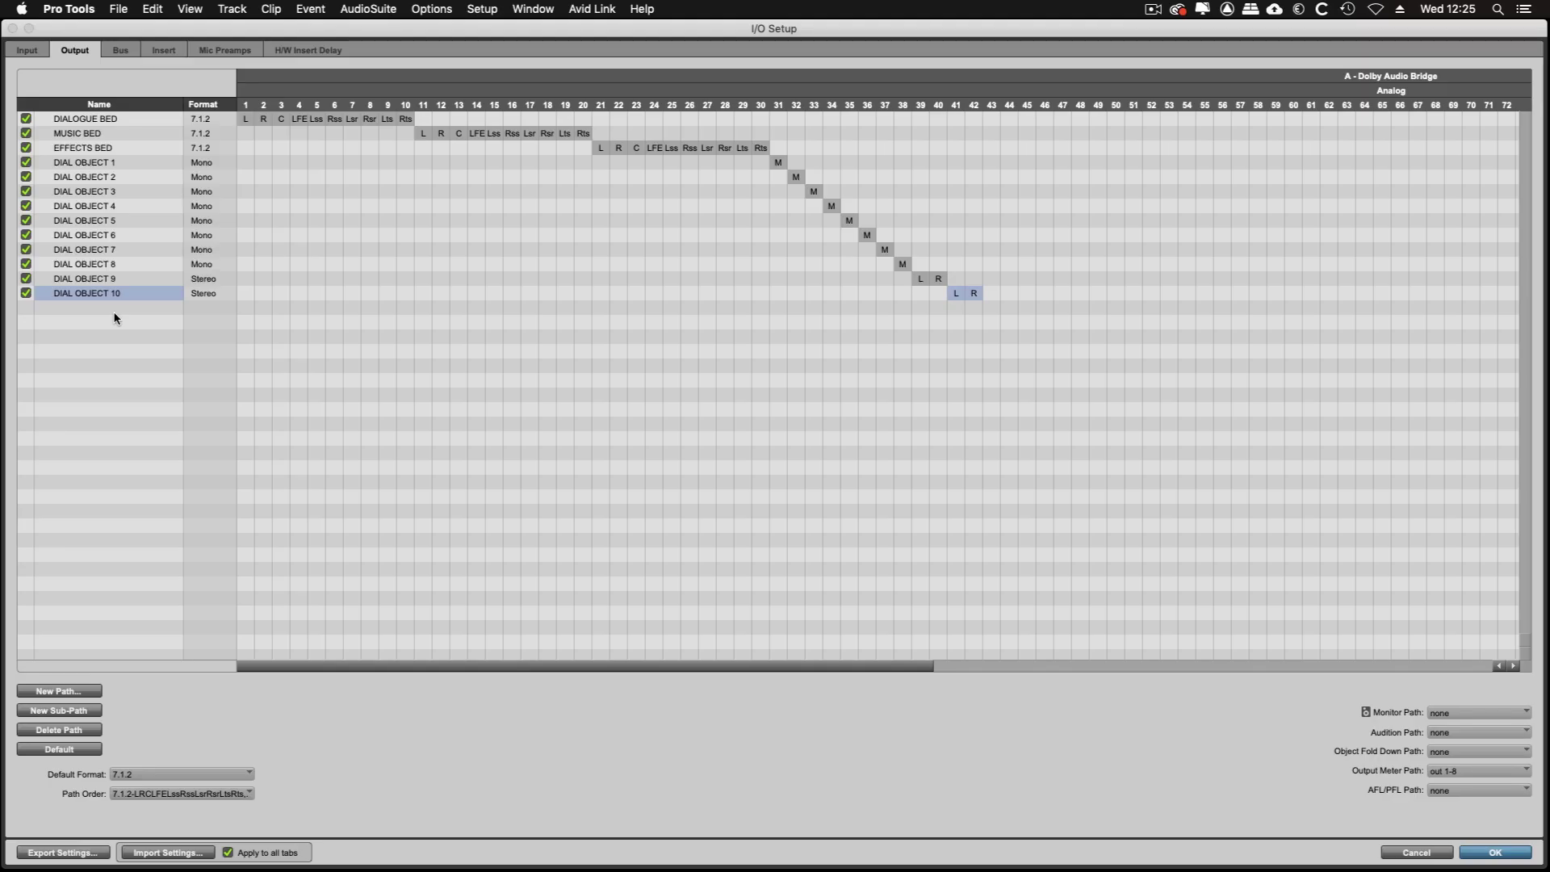
# In the Pro Tools I/O Setup, create 8 mono and 4 stereo output paths named MUSIC OBJECT with default channel assignments.
pyautogui.click(80, 692)
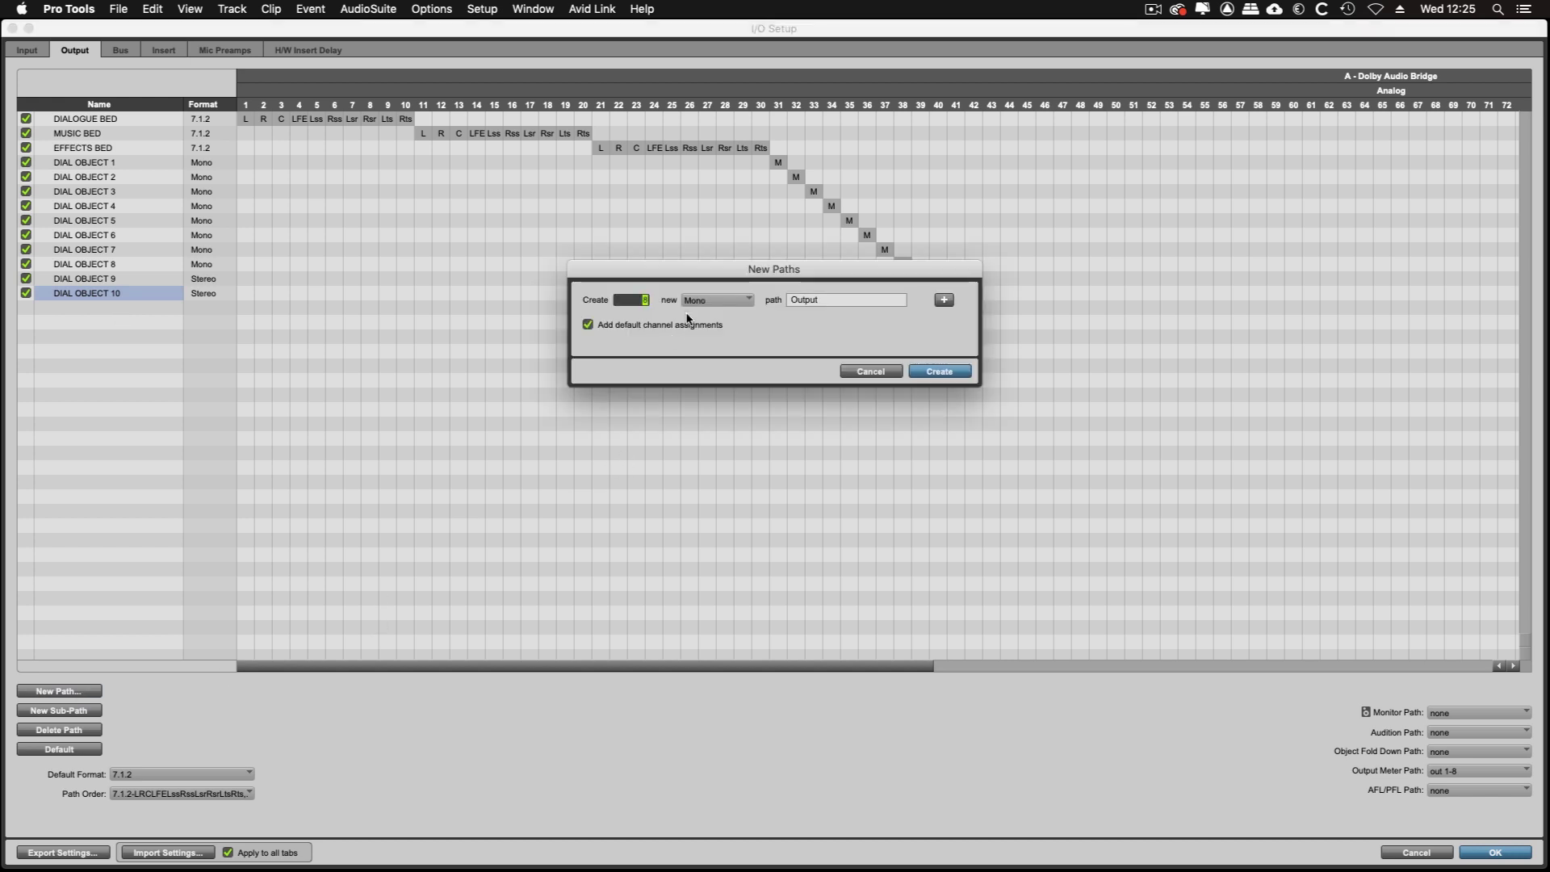
pyautogui.write('8')
pyautogui.press('Tab')
pyautogui.write('MUSIC OBJECT')
pyautogui.click(944, 300)
pyautogui.write('4')
pyautogui.press('Tab')
pyautogui.click(717, 325)
pyautogui.click(717, 339)
pyautogui.write('MUSIC OBJECT')
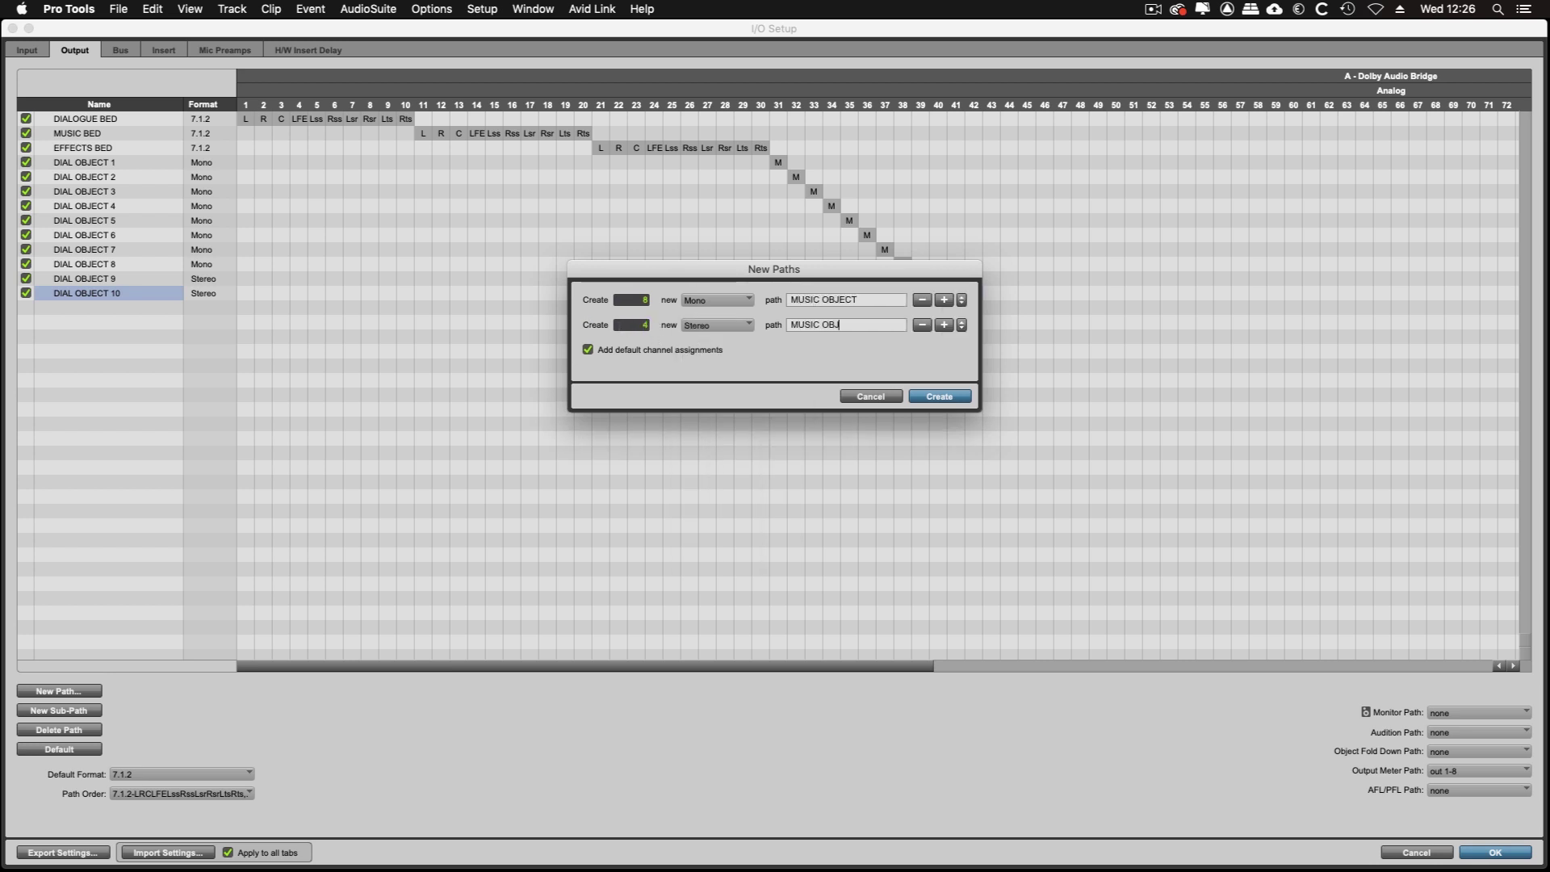
pyautogui.click(946, 398)
# Map the mono busses MUSIC OBJECT 1 to 8 to objects starting at Input 43.
pyautogui.click(120, 50)
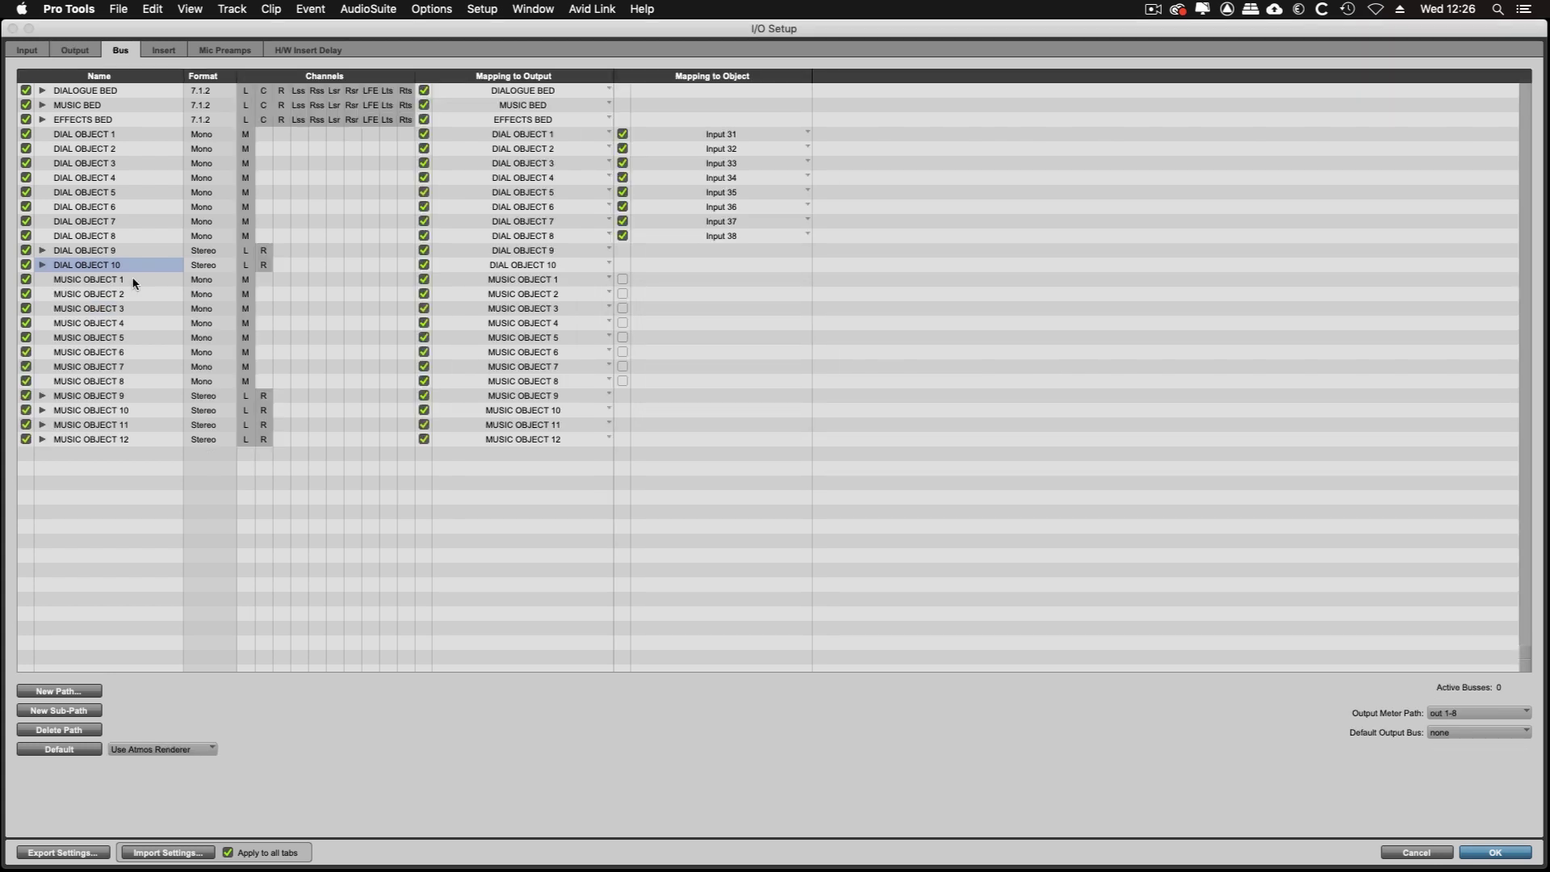
pyautogui.moveTo(89, 279); pyautogui.dragTo(133, 386)
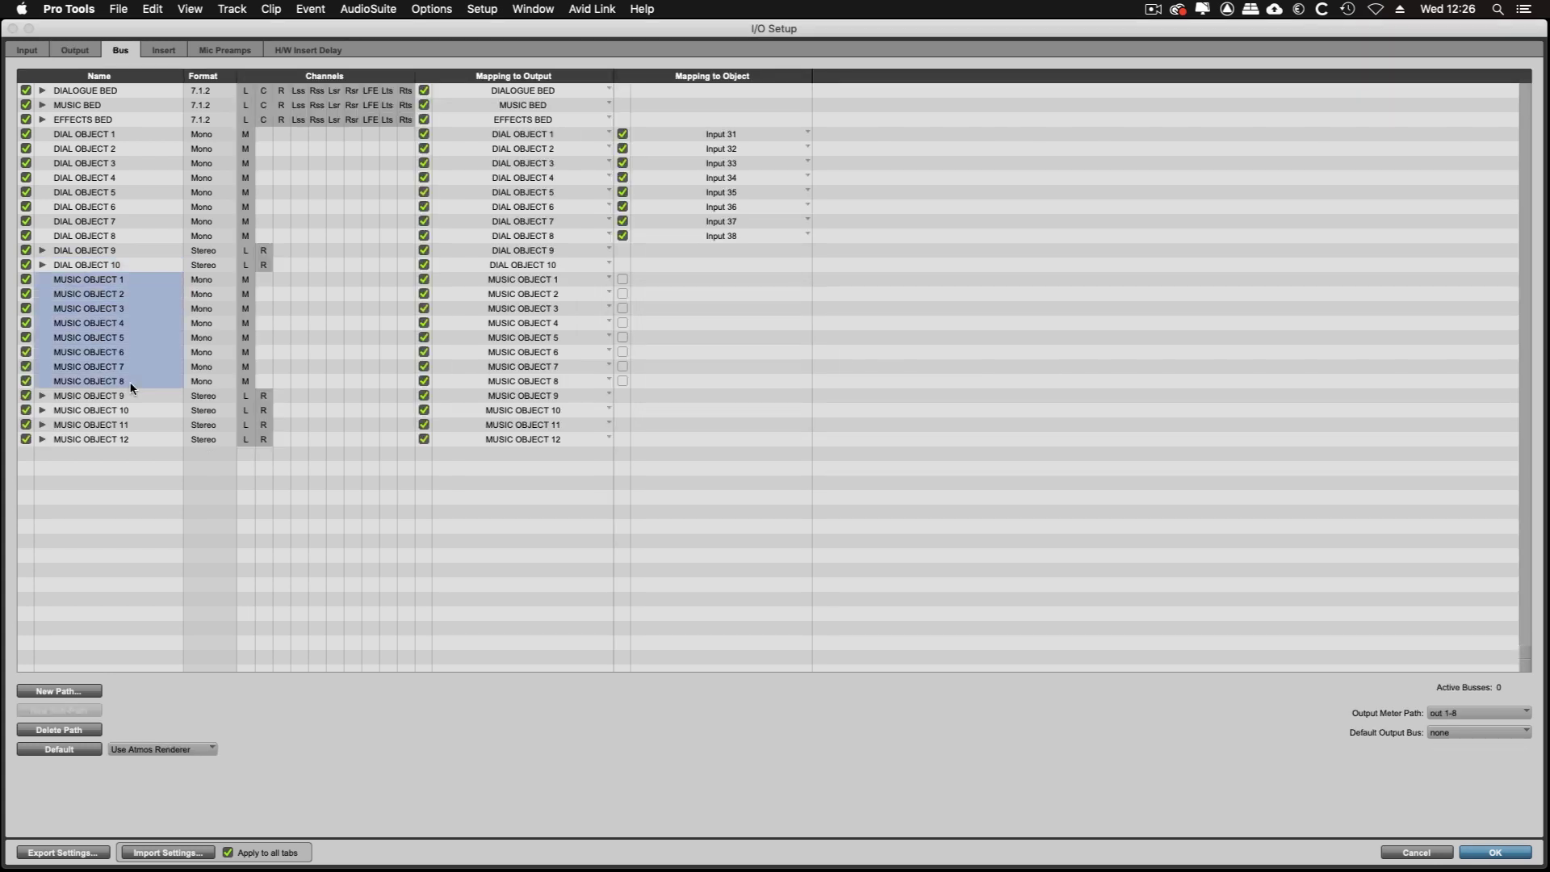
pyautogui.click(623, 281)
pyautogui.click(773, 282)
# Expand the stereo busses MUSIC OBJECT 9 to 12 and map their left and right sub-paths to objects starting at Input 51.
pyautogui.click(43, 396)
pyautogui.click(43, 439)
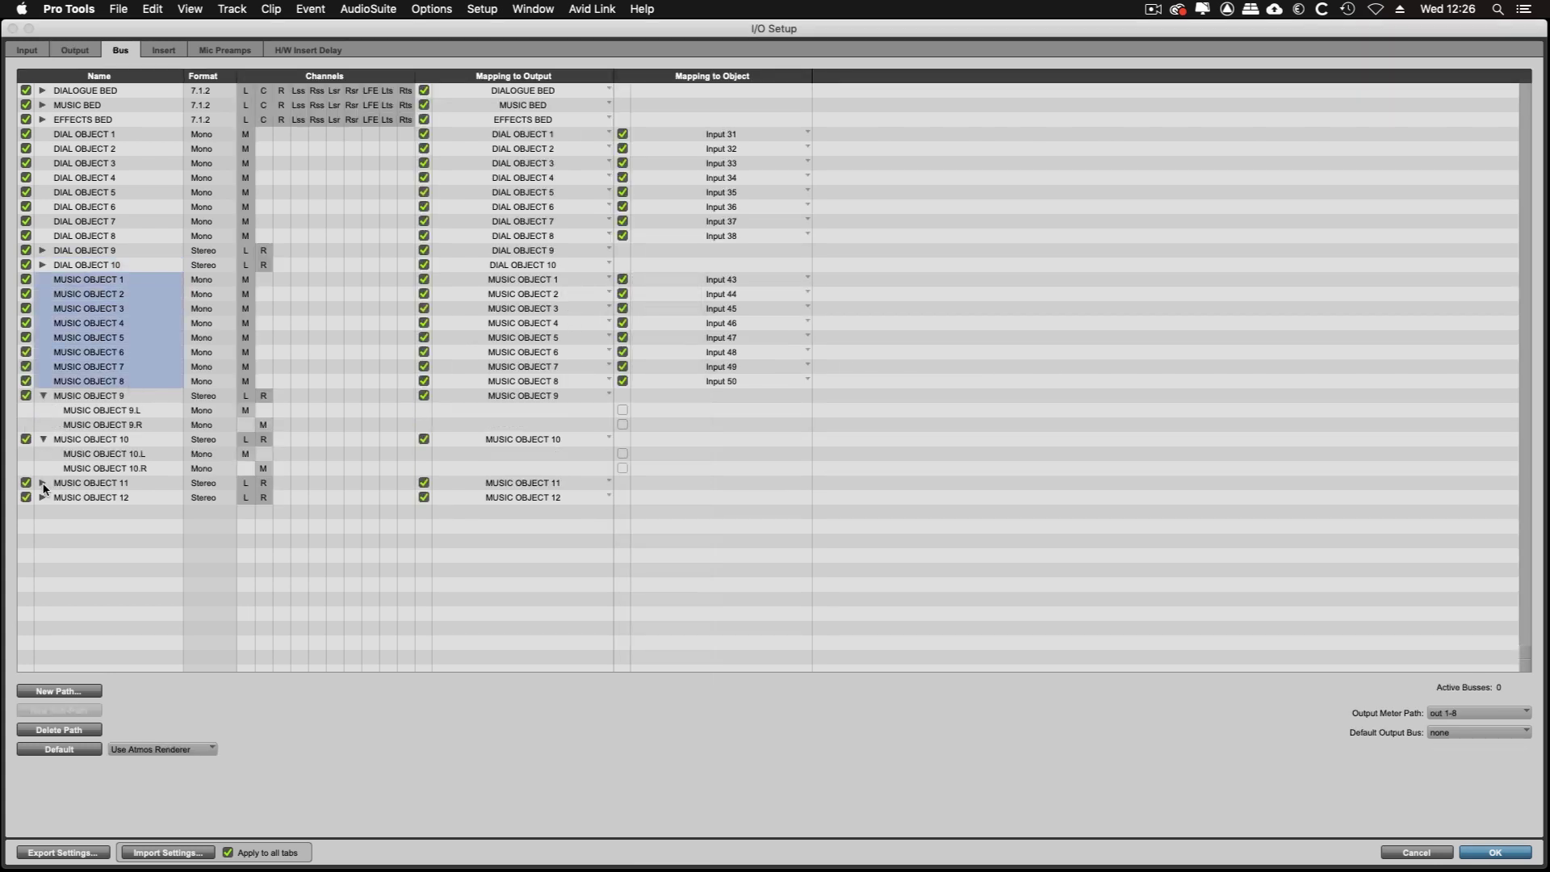
pyautogui.keyDown('alt'); pyautogui.click(43, 482); pyautogui.keyUp('alt')
pyautogui.click(103, 410)
pyautogui.keyDown('shift'); pyautogui.click(104, 555); pyautogui.keyUp('shift')
pyautogui.click(622, 410)
pyautogui.click(735, 410)
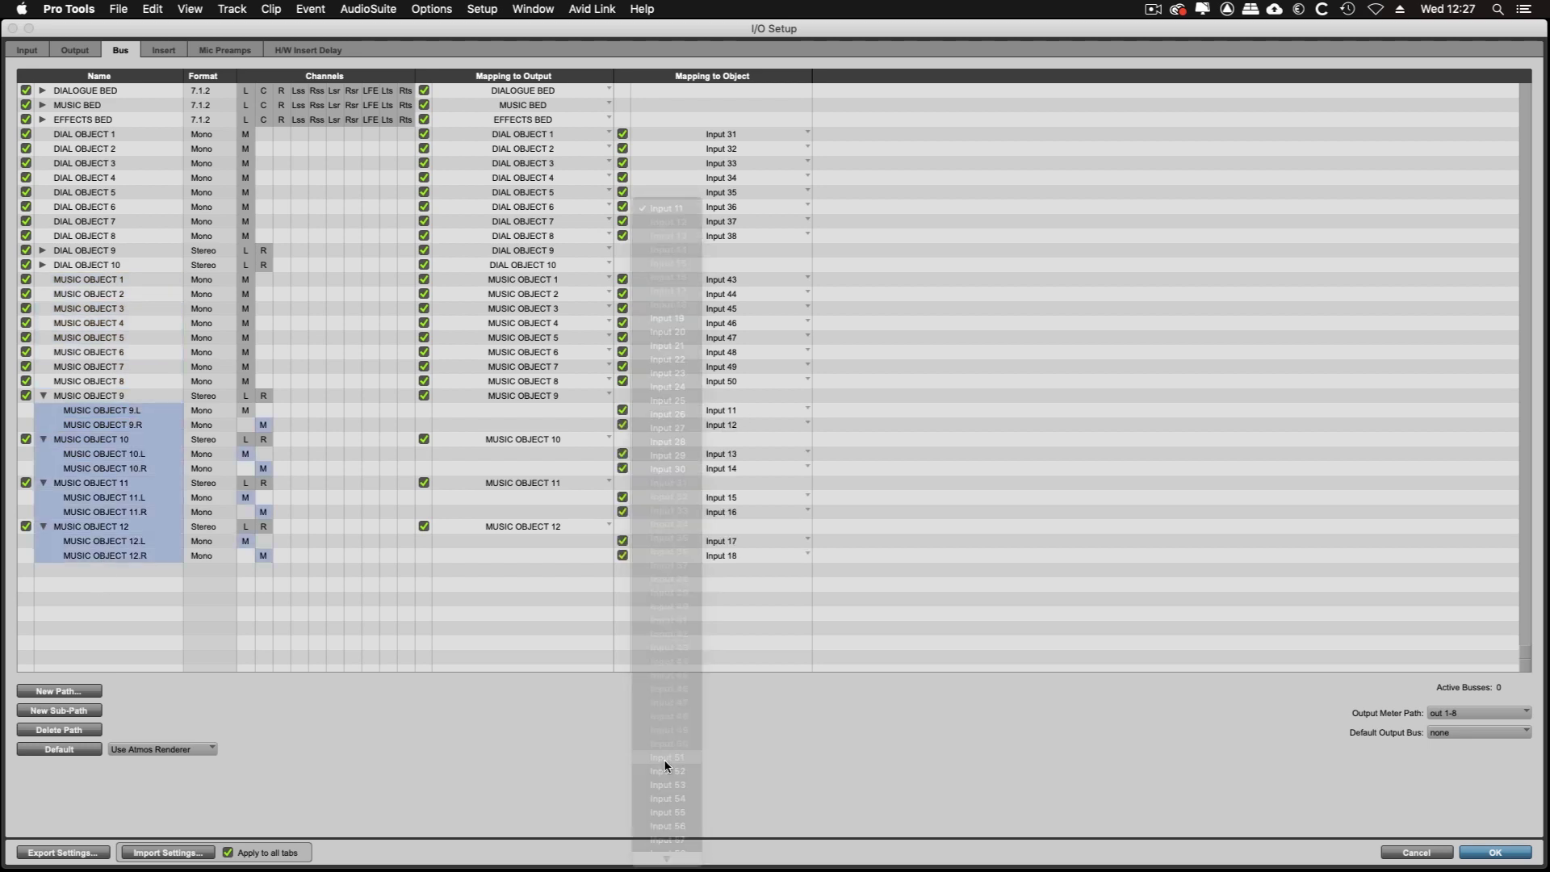
# Switch to Dolby Atmos Renderer, open its input configuration and assign inputs 43 to 58 as objects.
pyautogui.press('super+Tab')
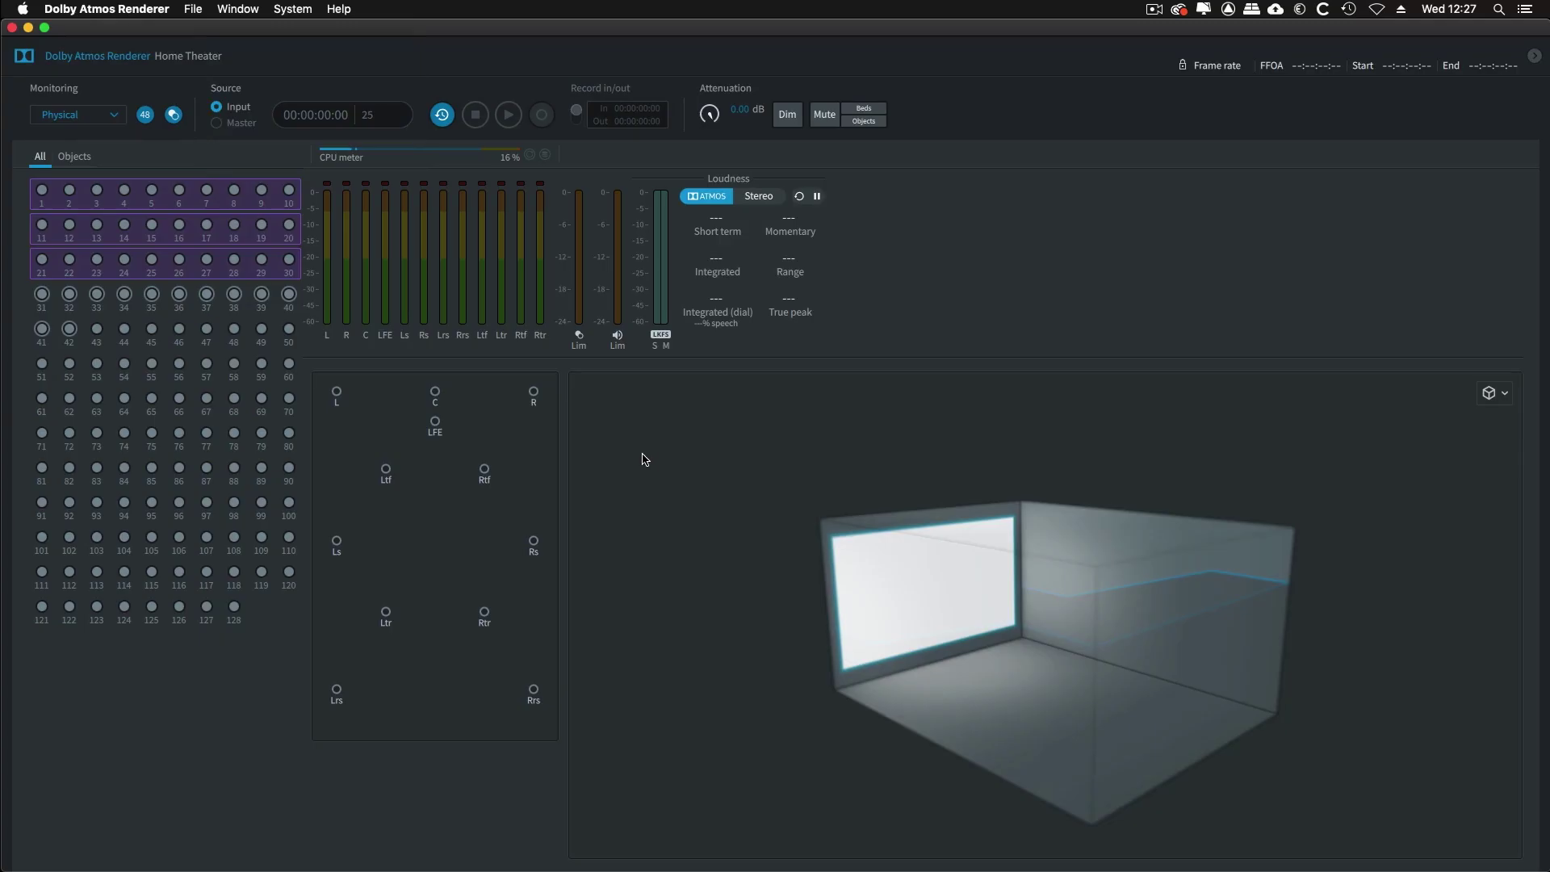
pyautogui.press('super+i')
pyautogui.scroll(-10, 687, 429)
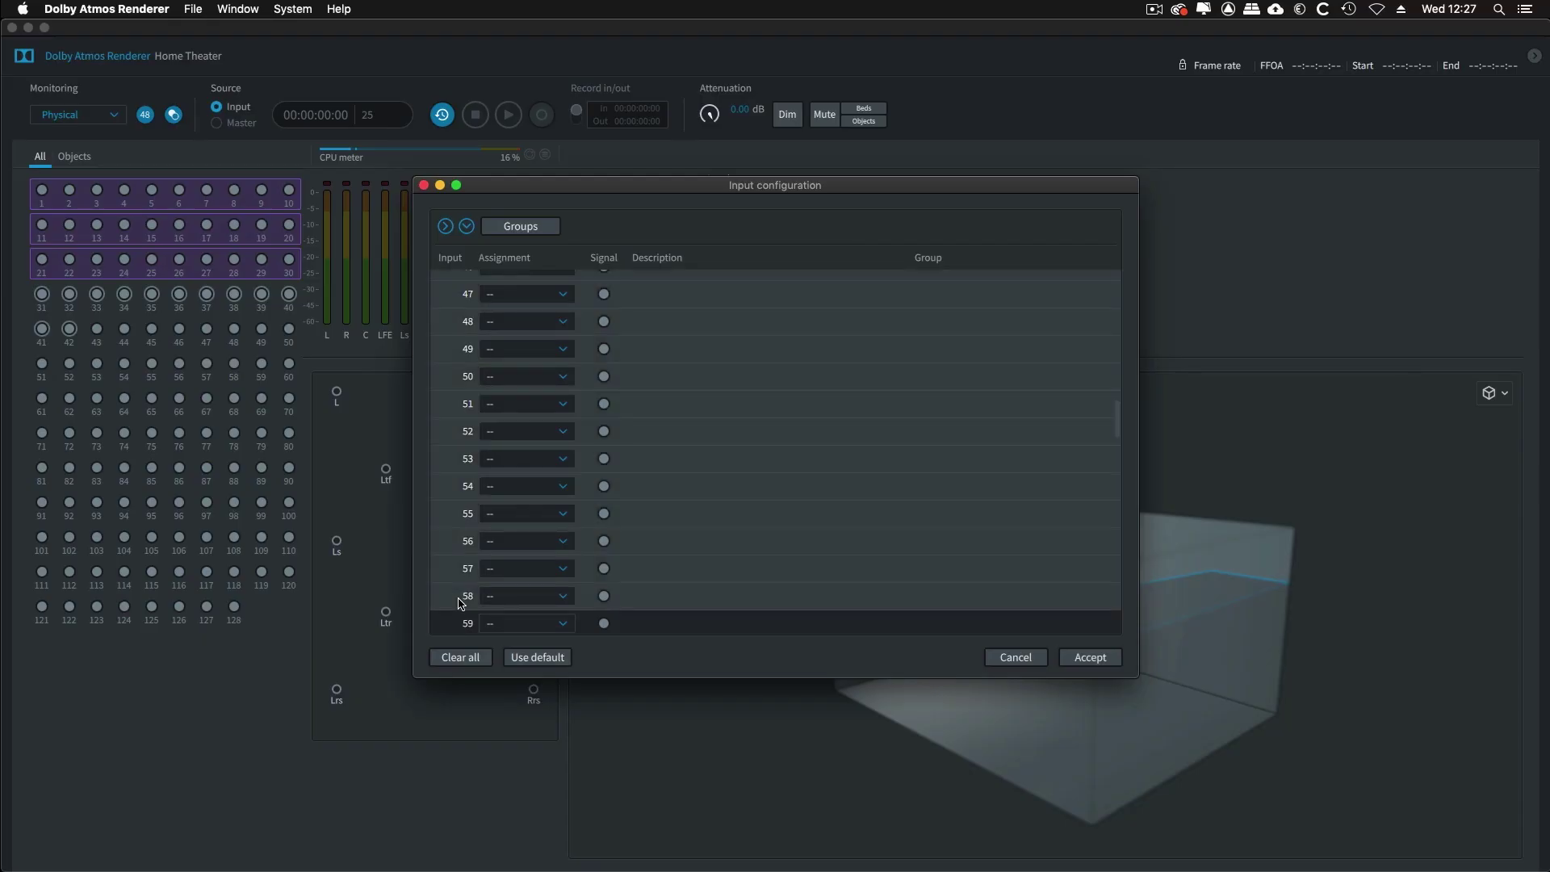
pyautogui.click(533, 599)
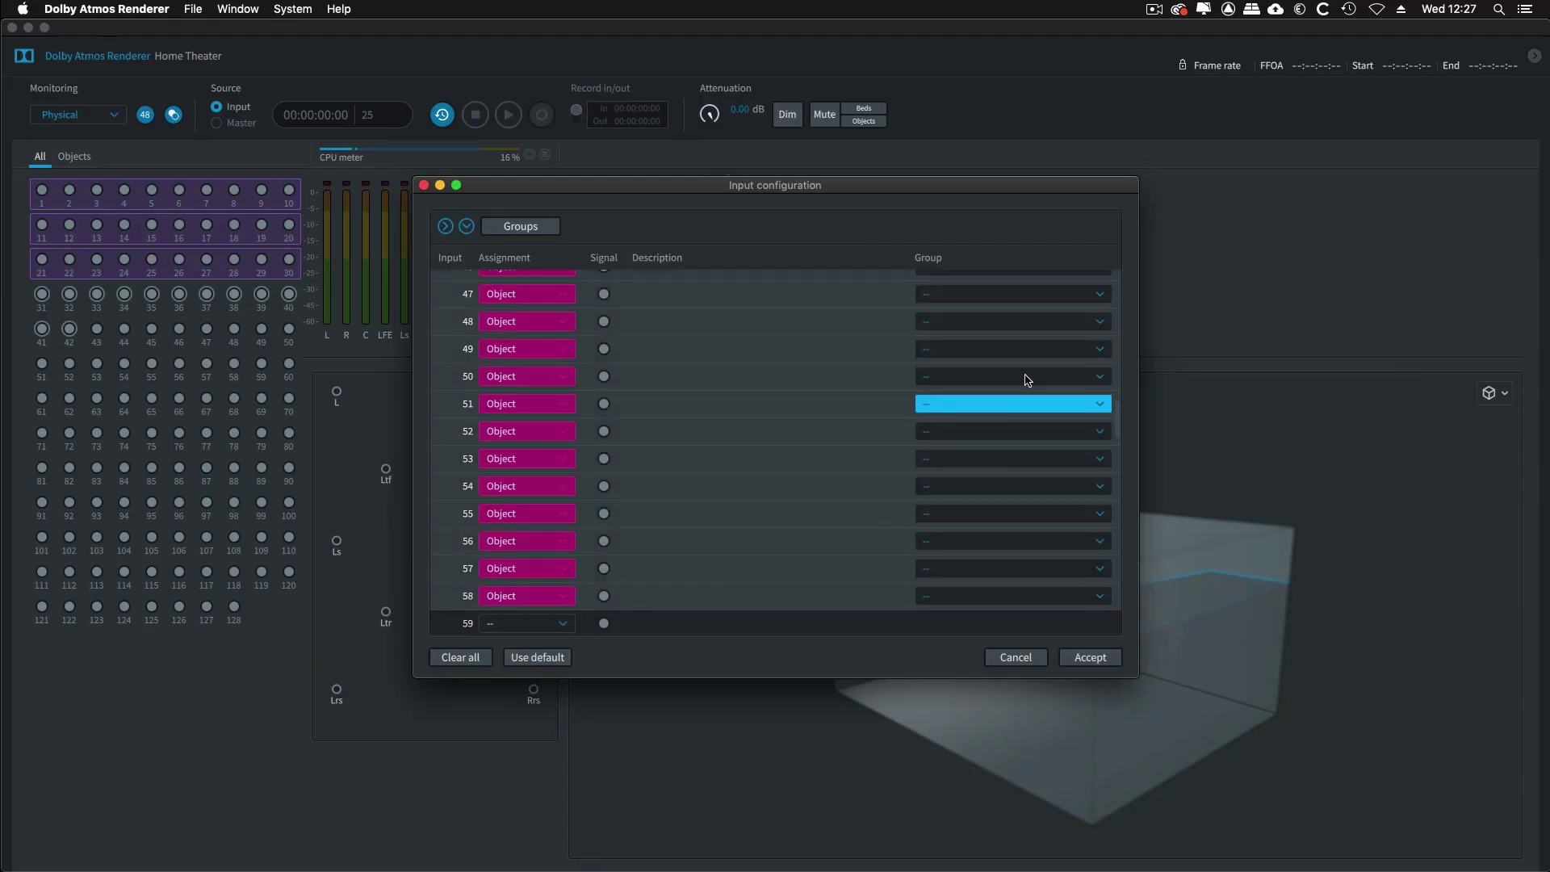
# Put the object inputs 43 to 58 in the MUSIC group and accept the input configuration.
pyautogui.click(1013, 321)
pyautogui.click(967, 370)
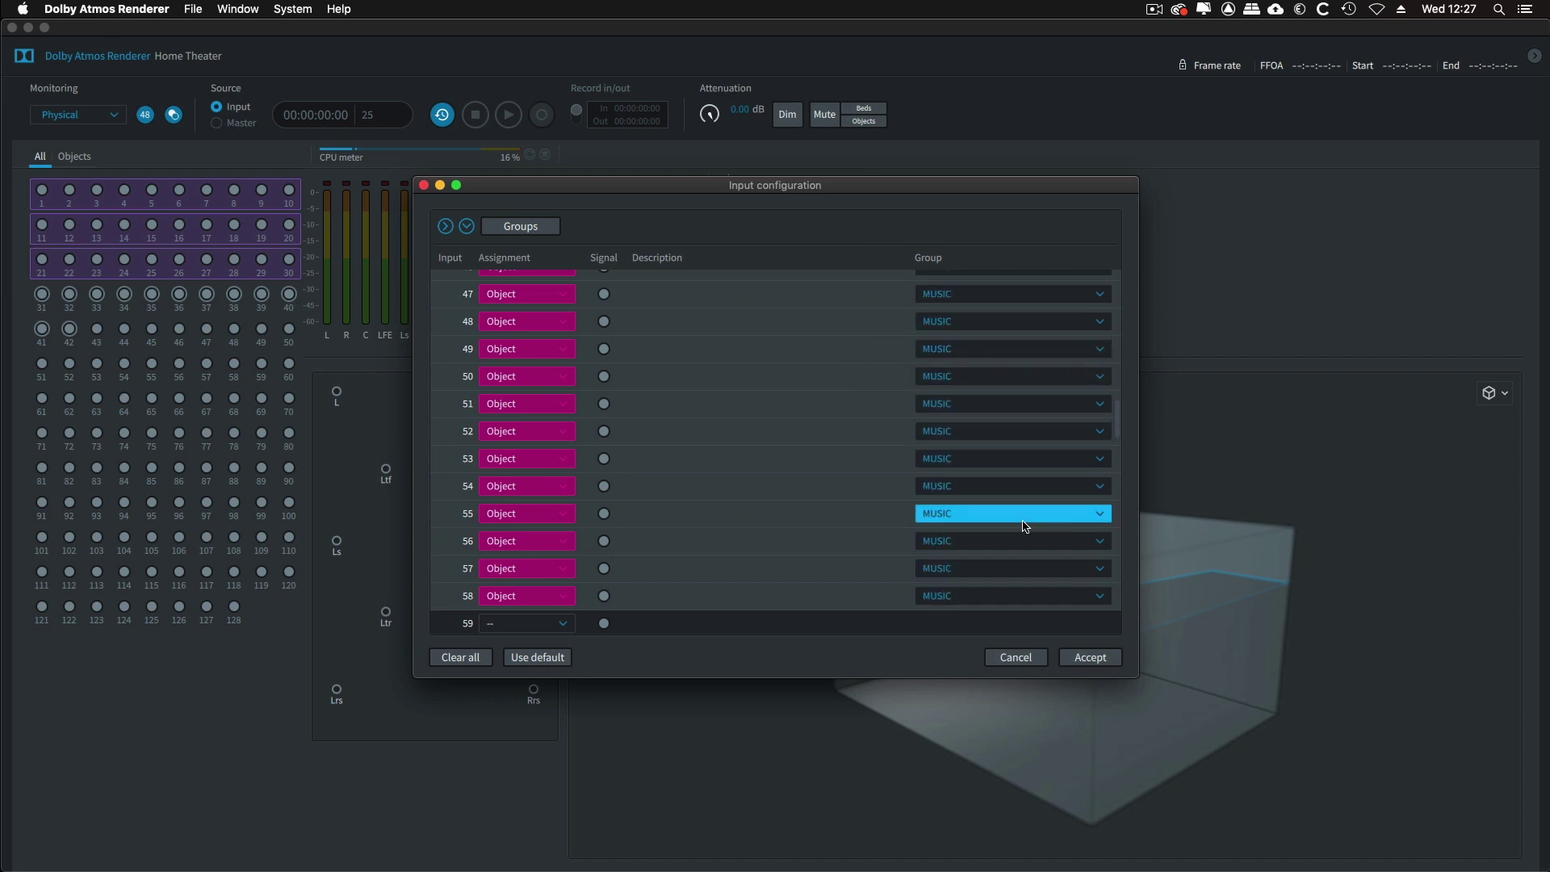
pyautogui.click(1089, 657)
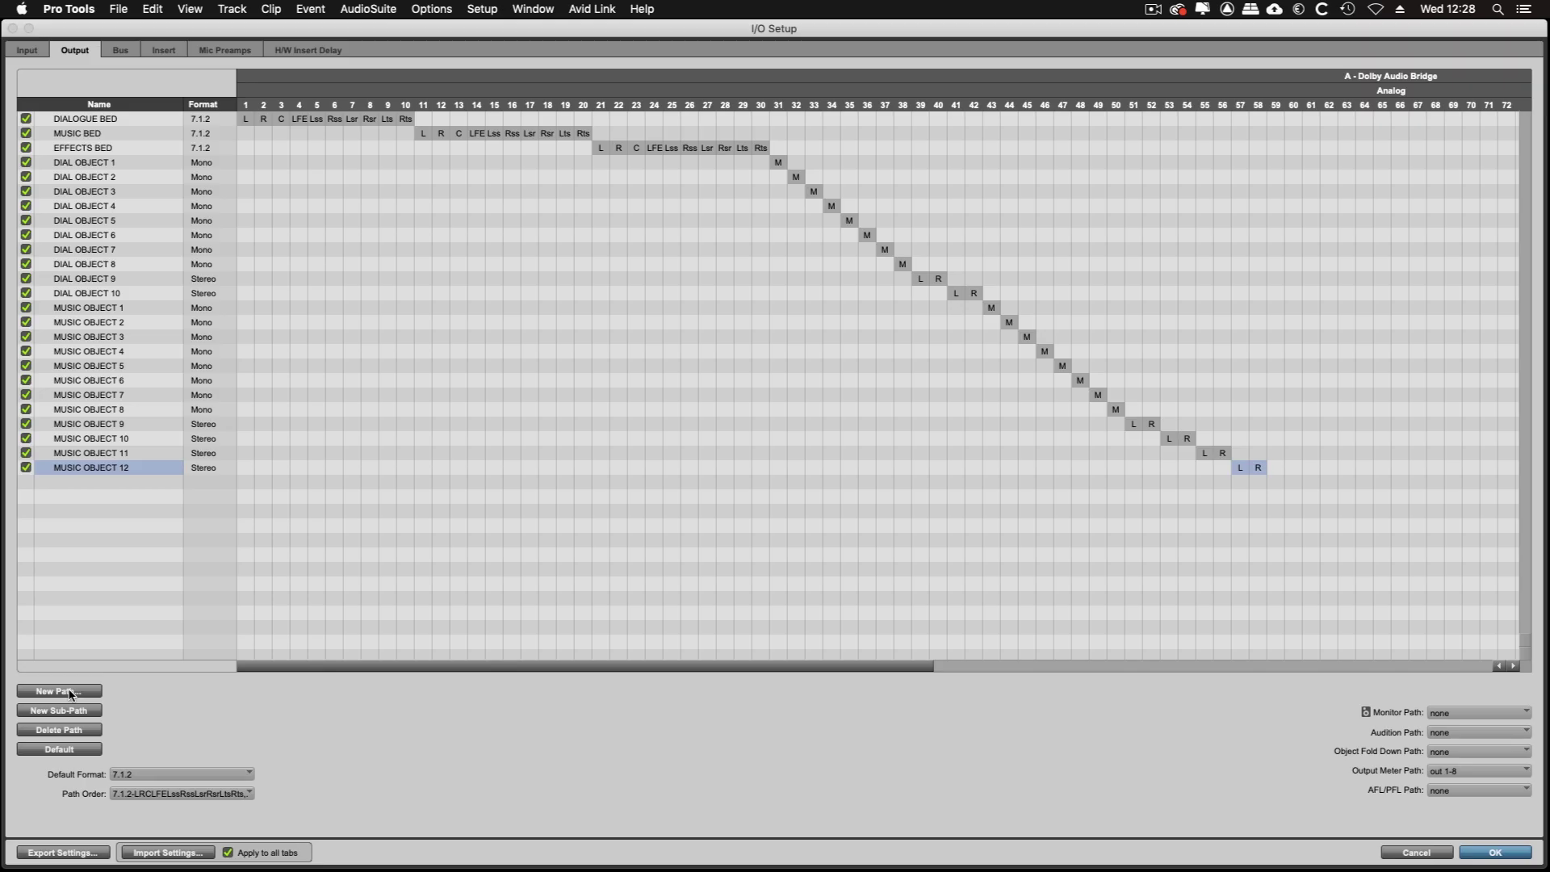
# In the Pro Tools I/O Setup, create 16 mono and 16 stereo output paths named EFFECTS OBJECT with default channel assignments.
pyautogui.click(70, 692)
pyautogui.press('Tab')
pyautogui.write('E')
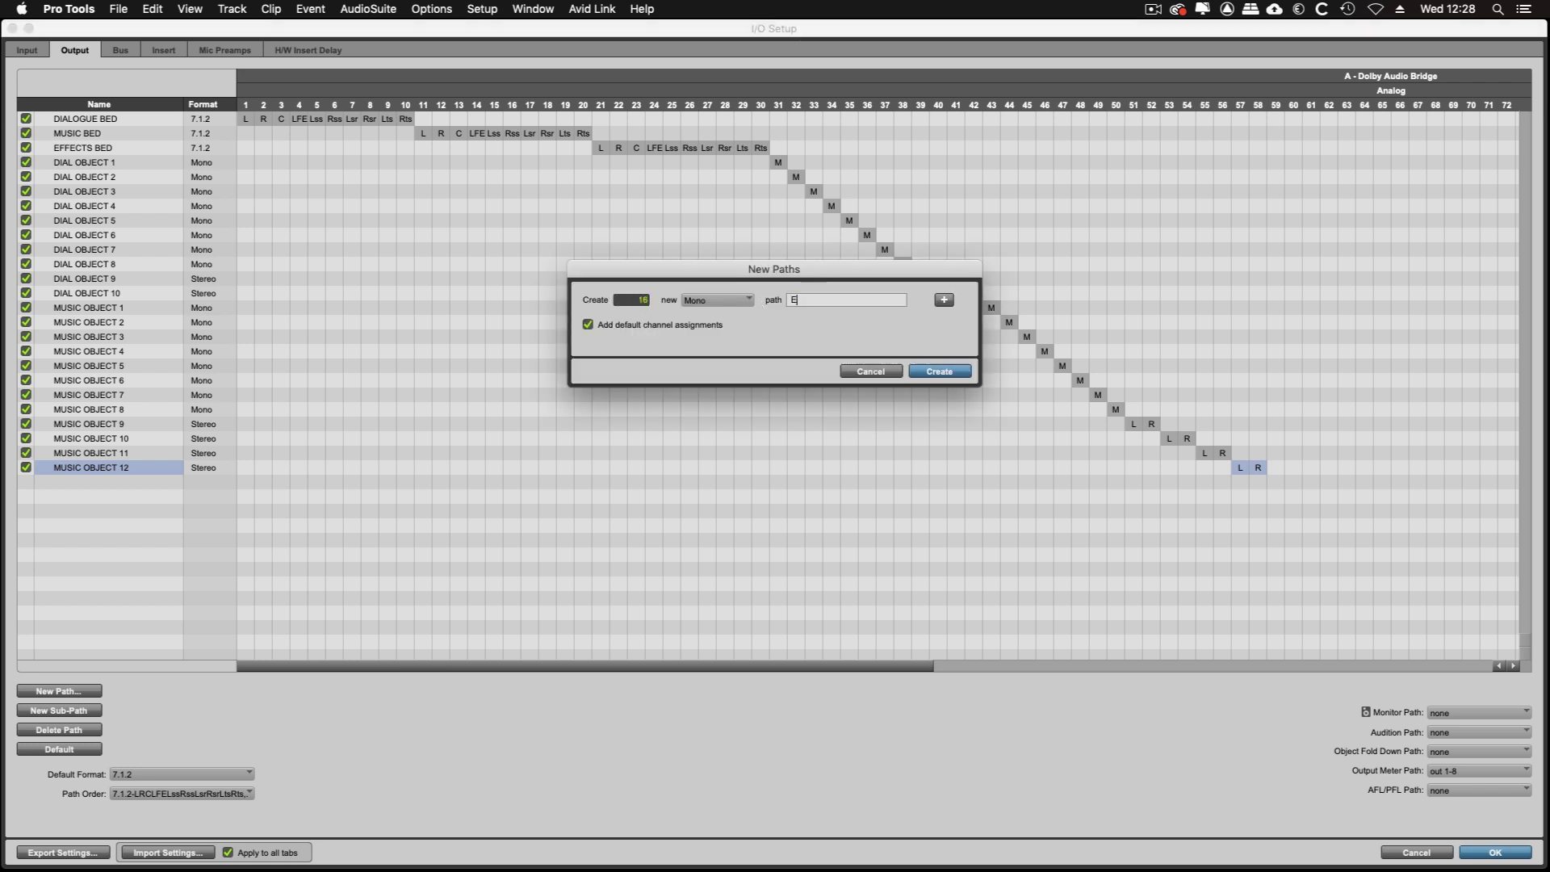
pyautogui.write('FFECTS OBJECT')
pyautogui.click(944, 300)
pyautogui.click(717, 324)
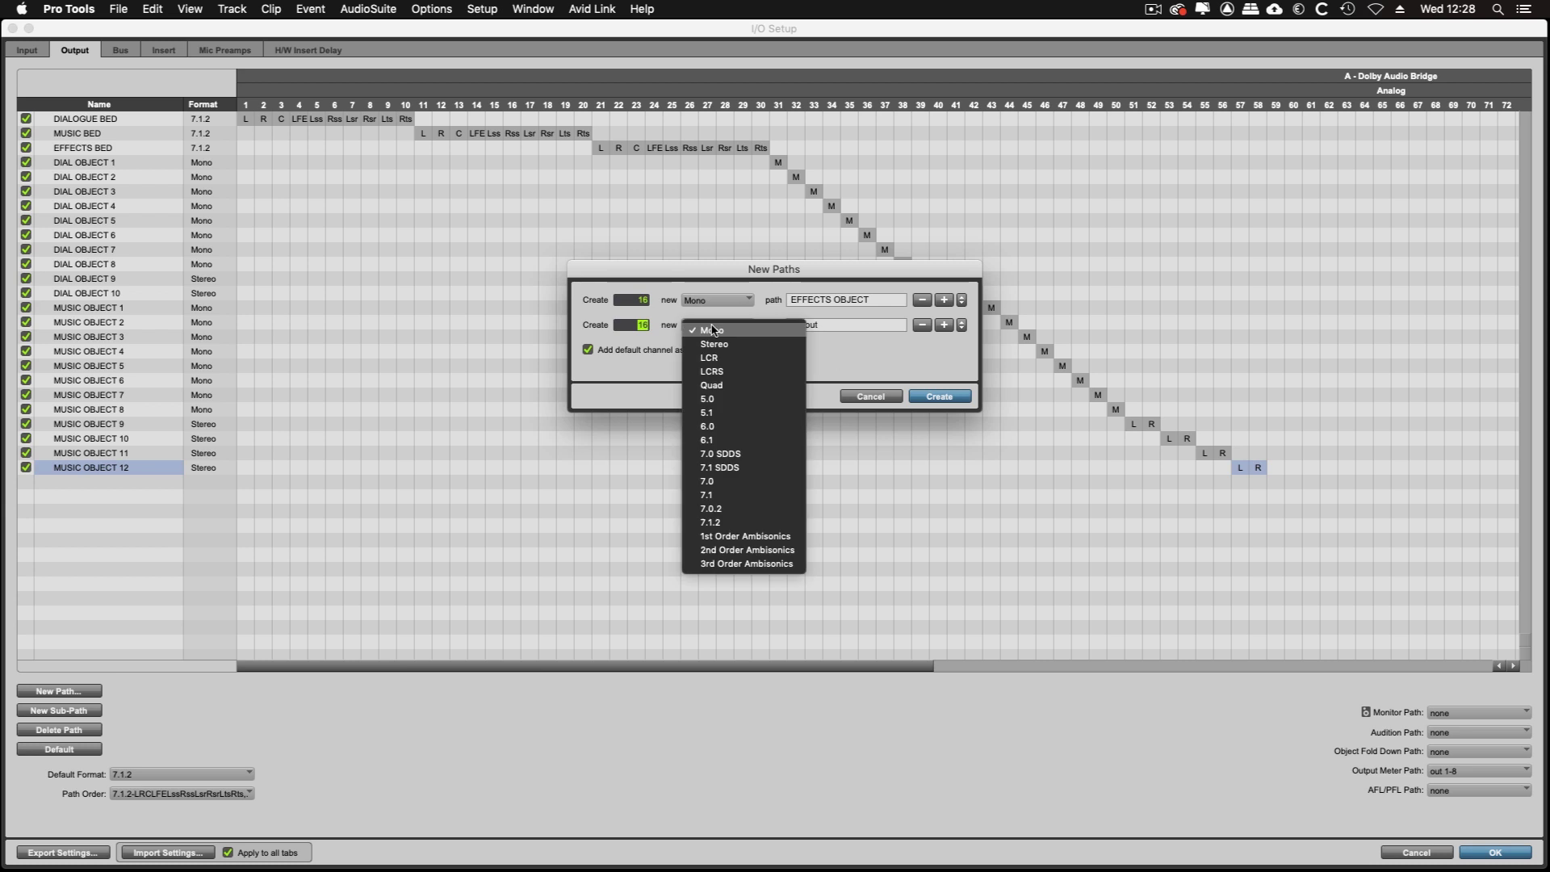
pyautogui.click(717, 339)
pyautogui.press('Tab')
pyautogui.write('EFFECTS OB')
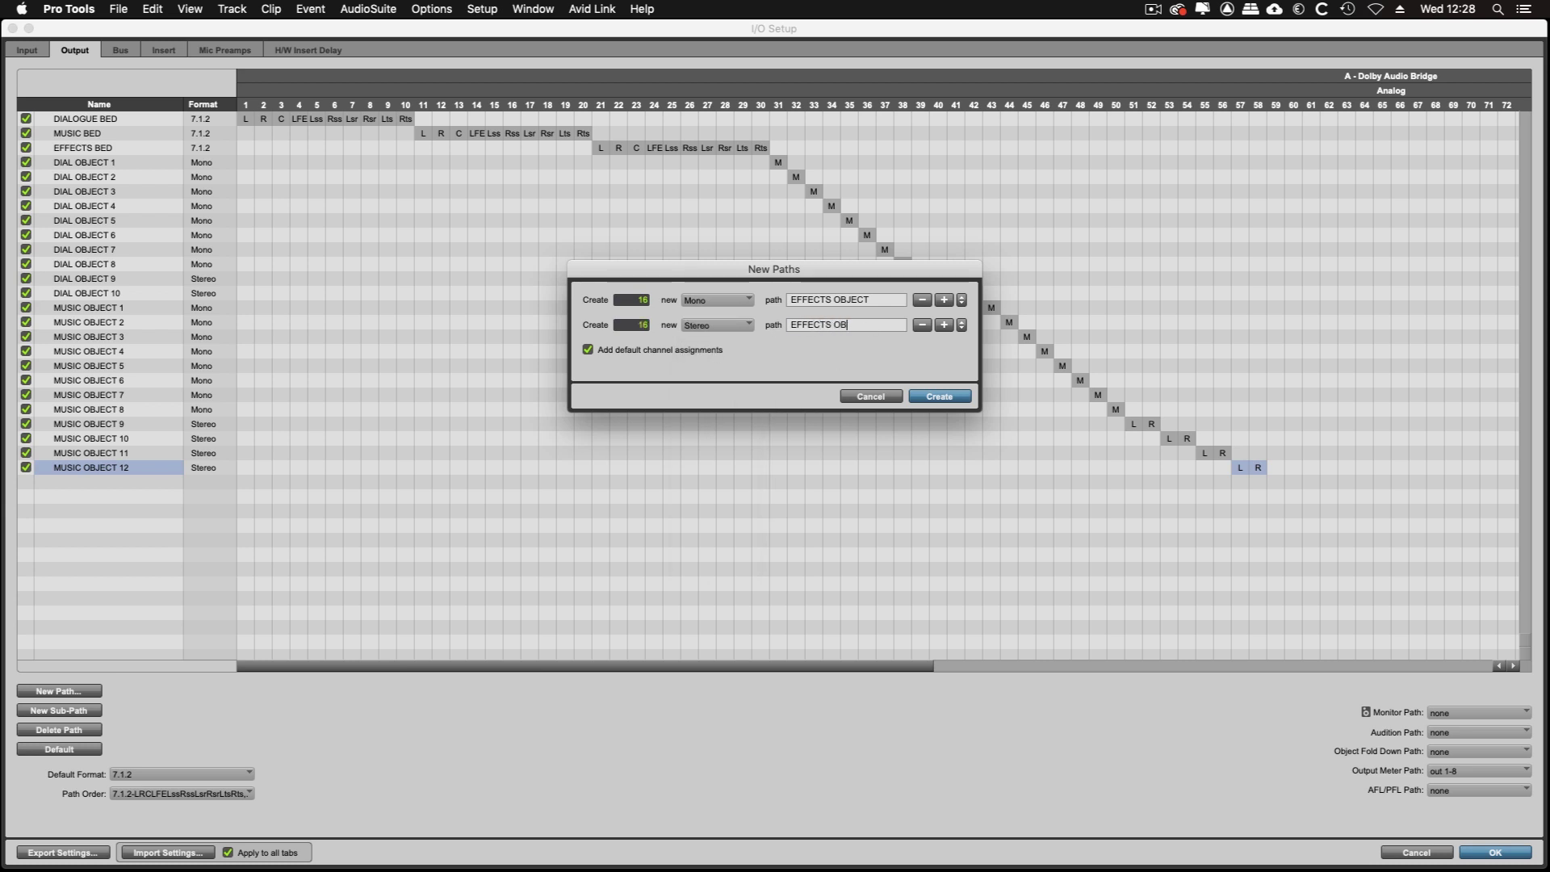
pyautogui.write('JECT')
pyautogui.press('Return')
pyautogui.scroll(-5, 680, 577)
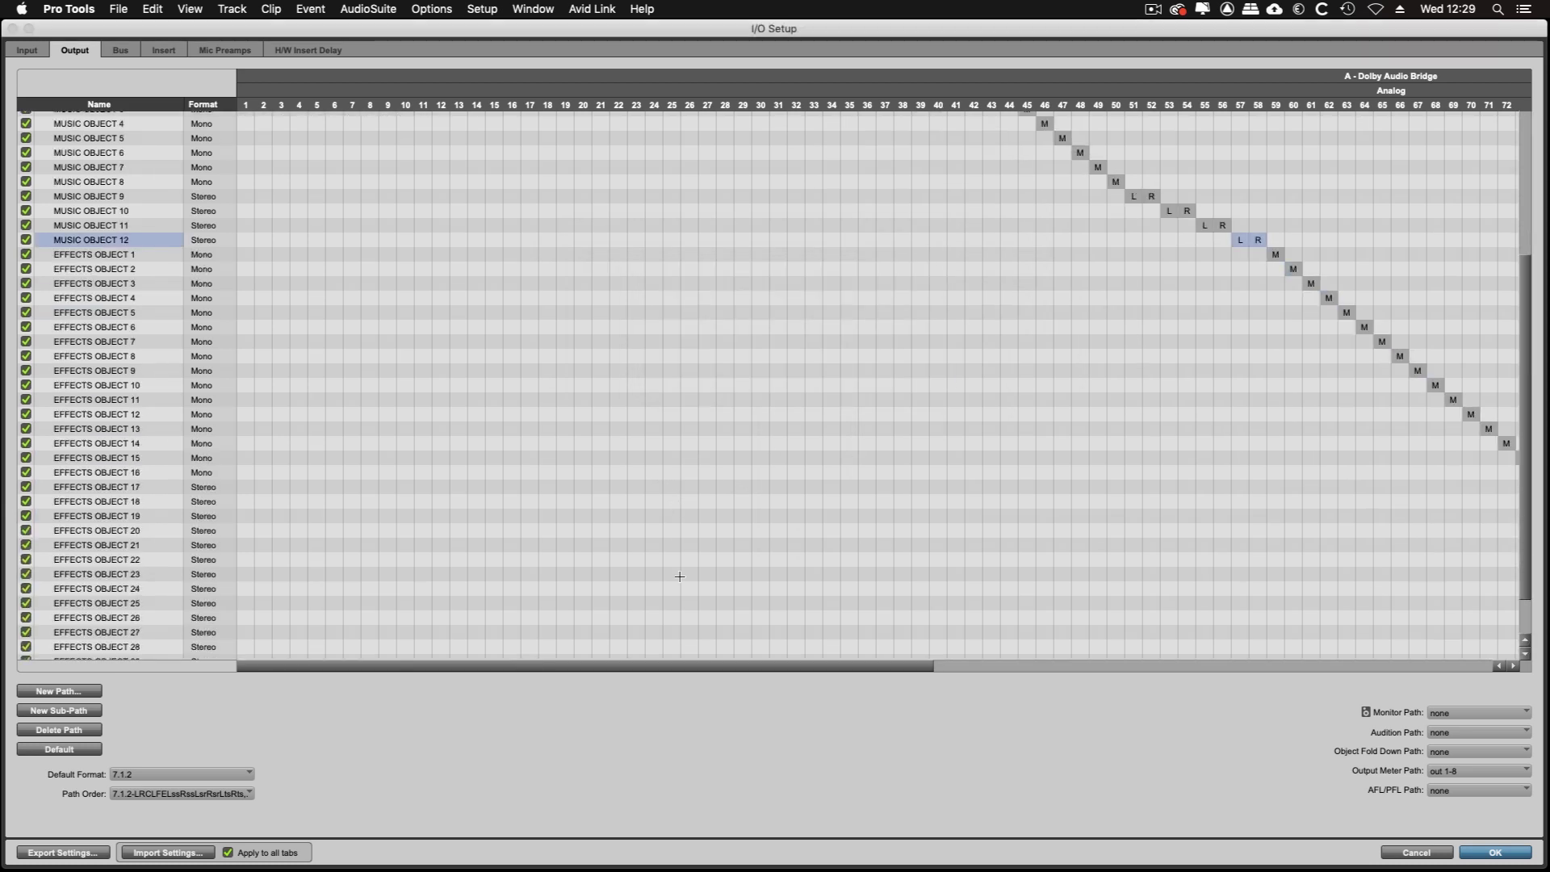
pyautogui.moveTo(630, 666); pyautogui.dragTo(1004, 675)
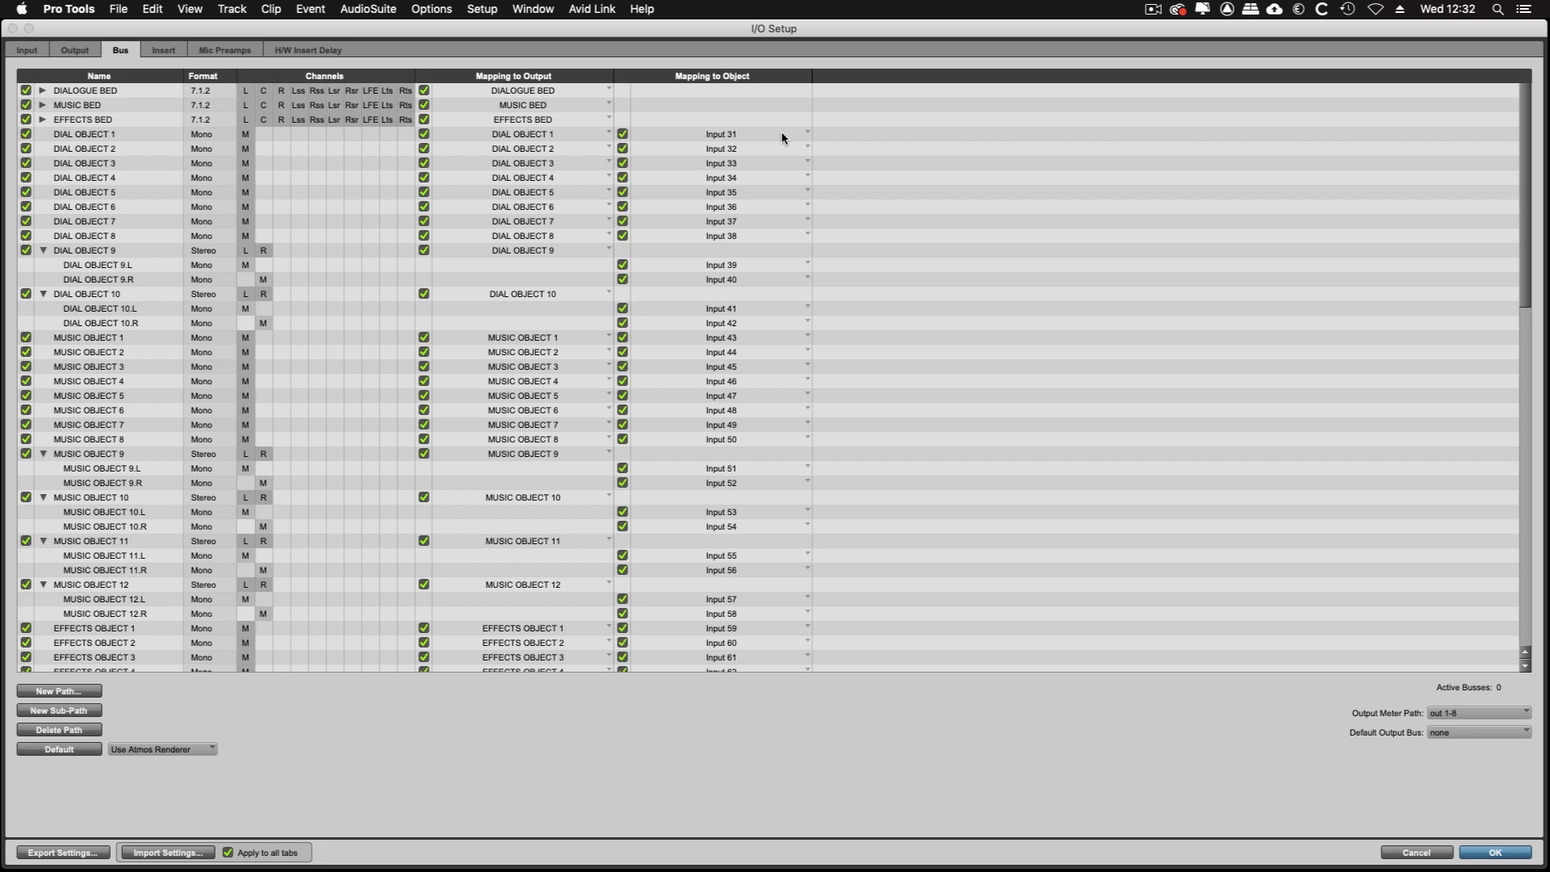
# Review the bus-to-object mappings and export the I/O settings as ATMOS IO SETTINGS 8dB in the IO Settings folder.
pyautogui.scroll(-9, 907, 150)
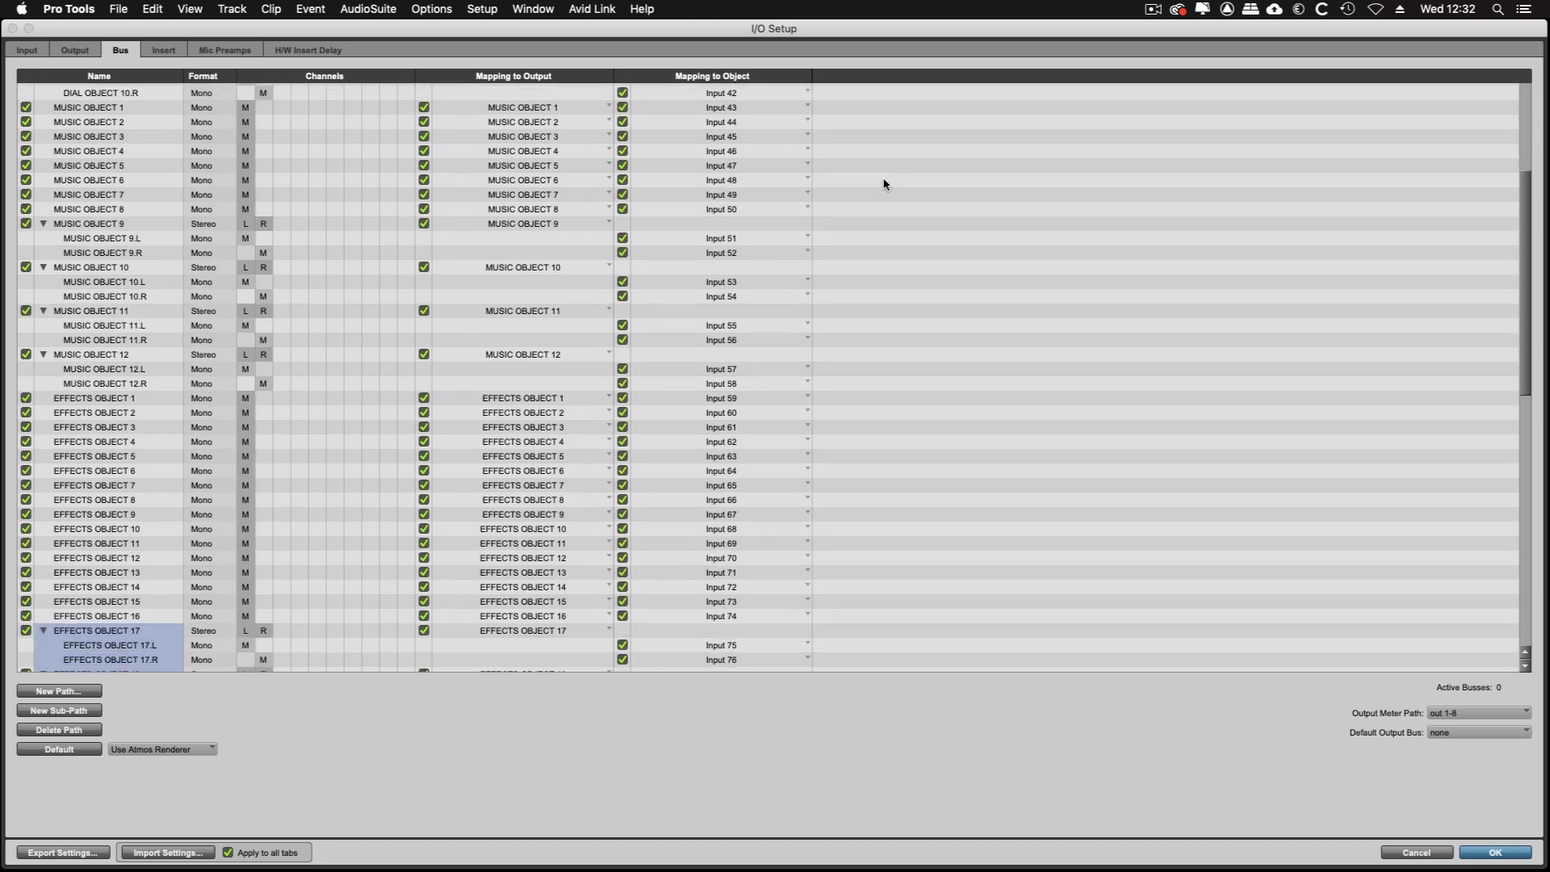
pyautogui.scroll(-10, 862, 211)
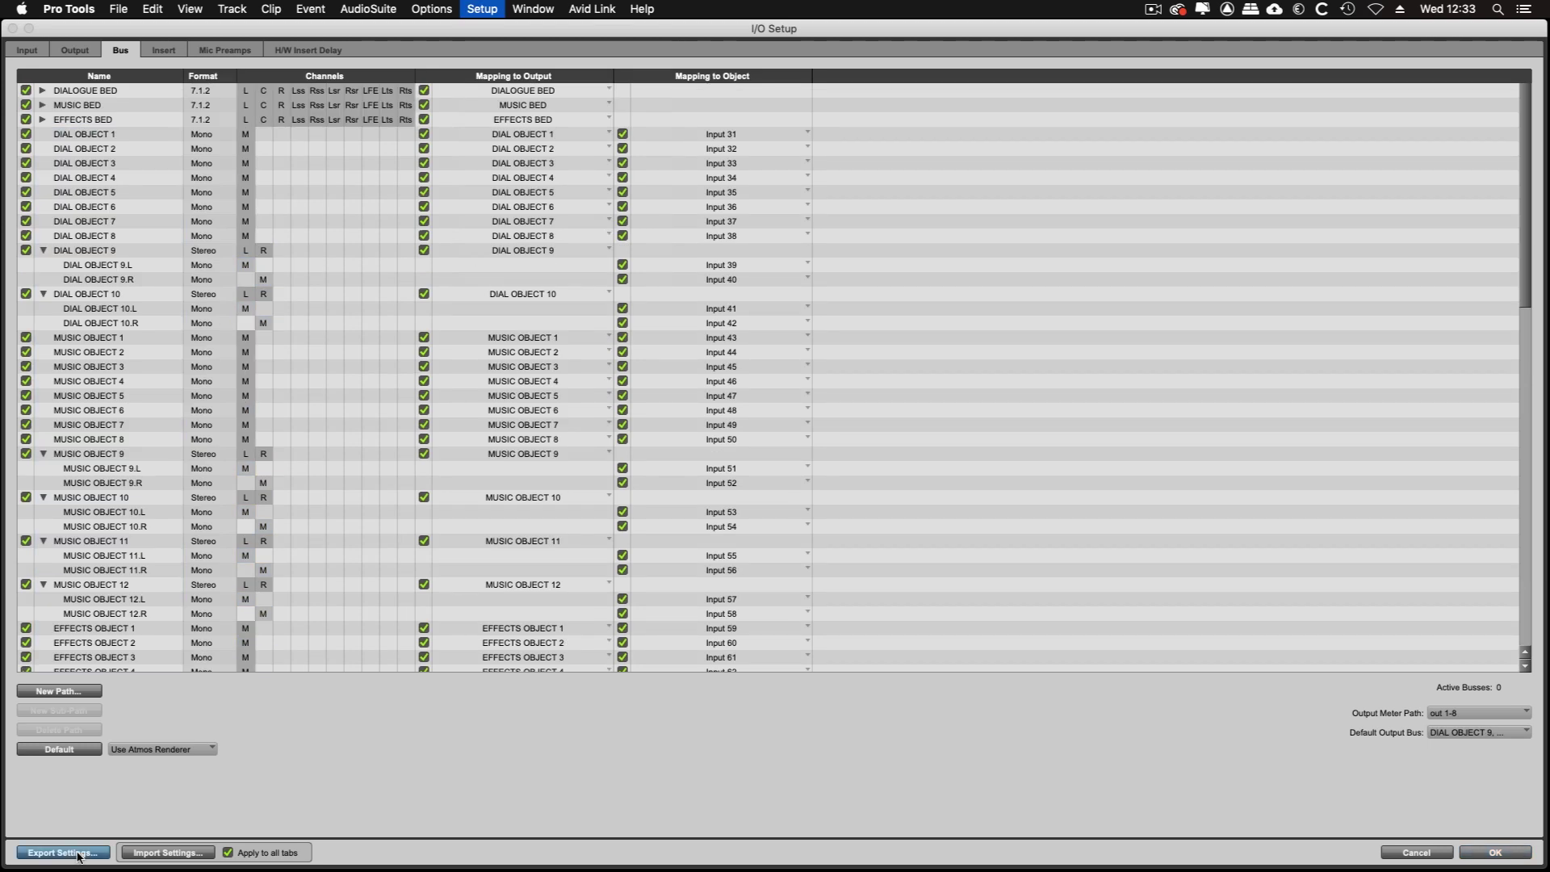
pyautogui.click(62, 853)
pyautogui.write('ATMOS')
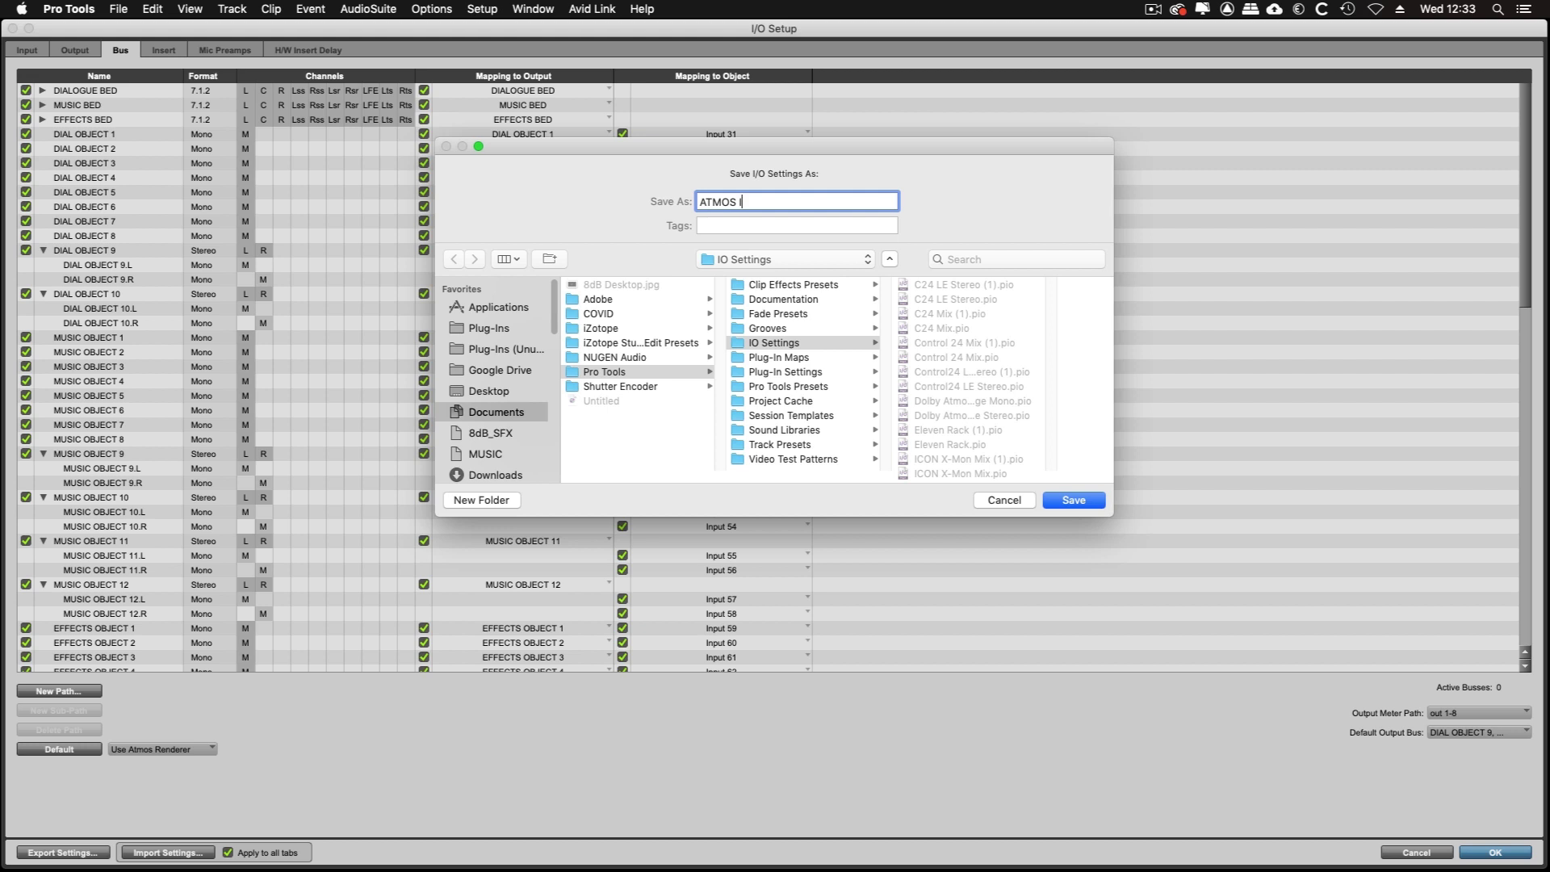
pyautogui.write(' IO SETTINGS 8dB')
pyautogui.click(1074, 501)
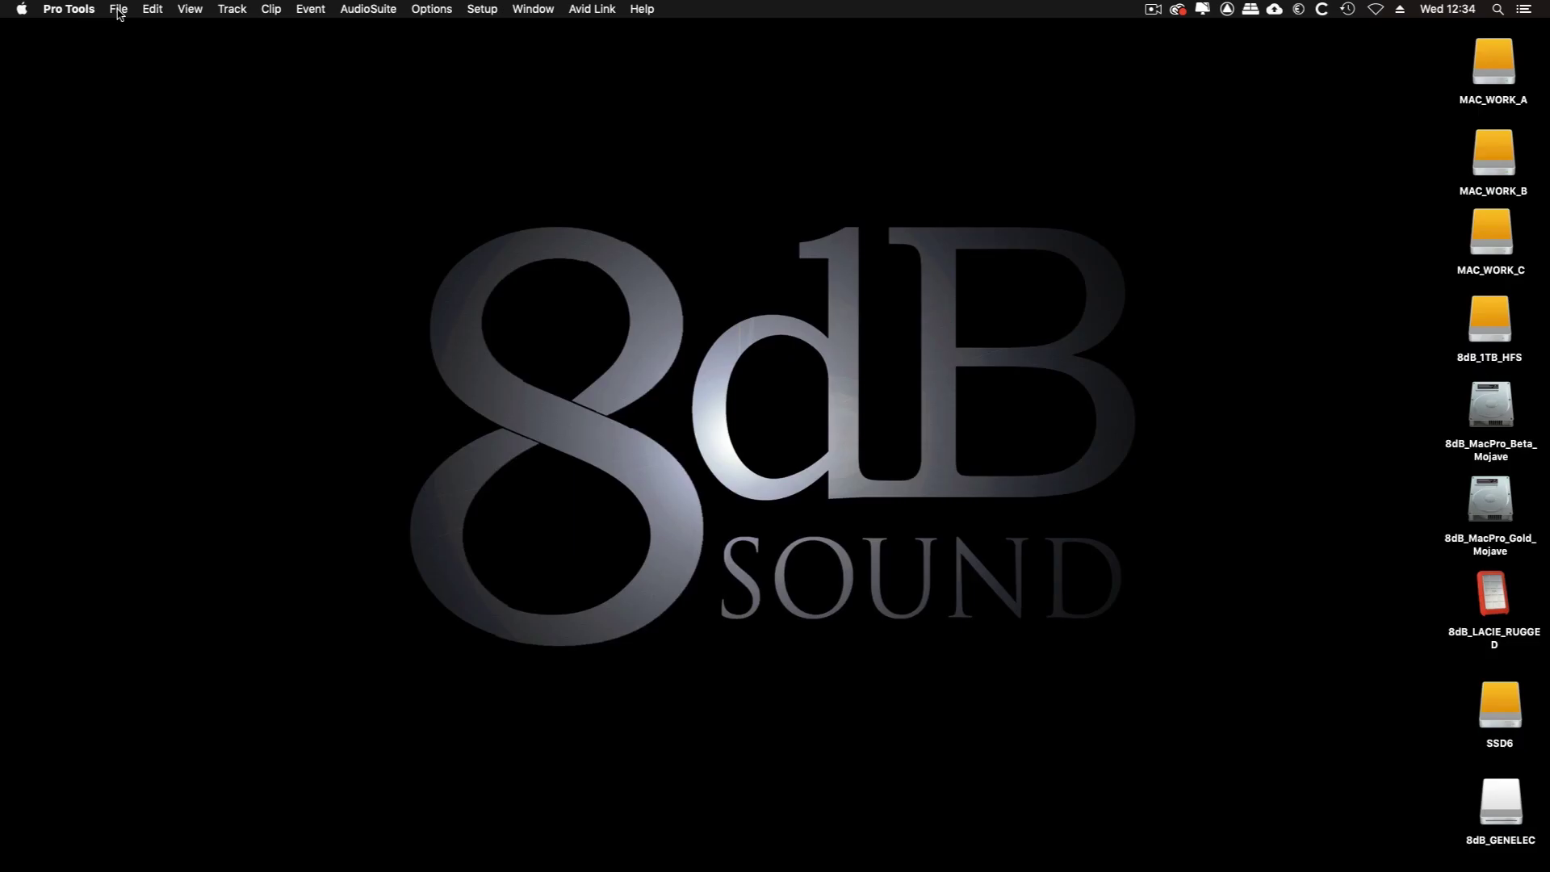
# Create a new session named ATMOS VIDEO ONE.
pyautogui.click(119, 9)
pyautogui.click(153, 28)
pyautogui.write('ATMOS VIDEO')
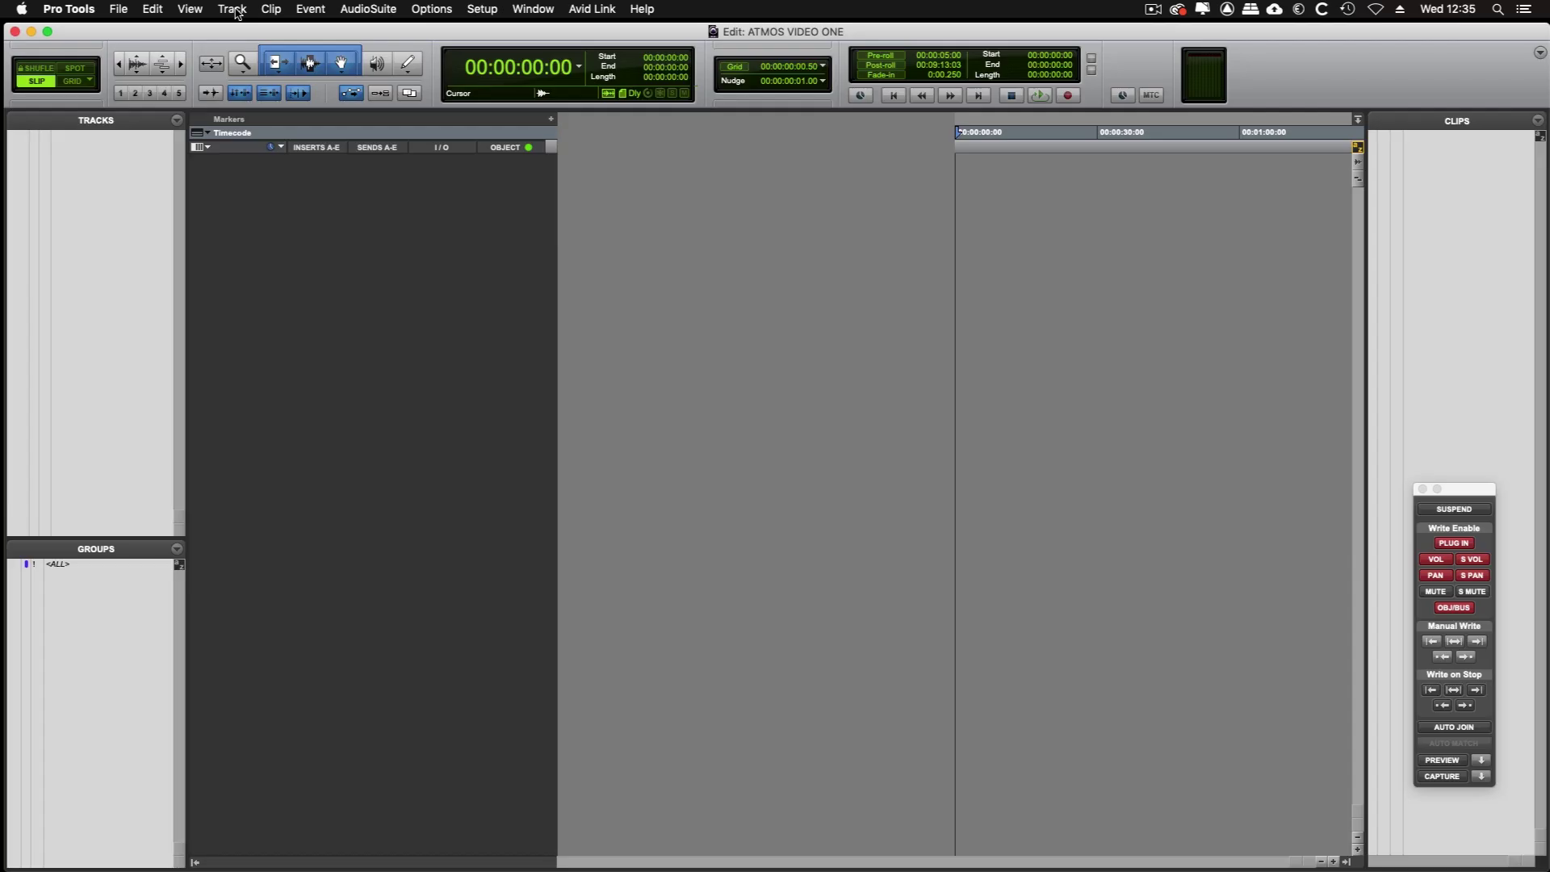
# Set up new audio tracks named DIAL, 8 mono and 8 stereo.
pyautogui.click(231, 9)
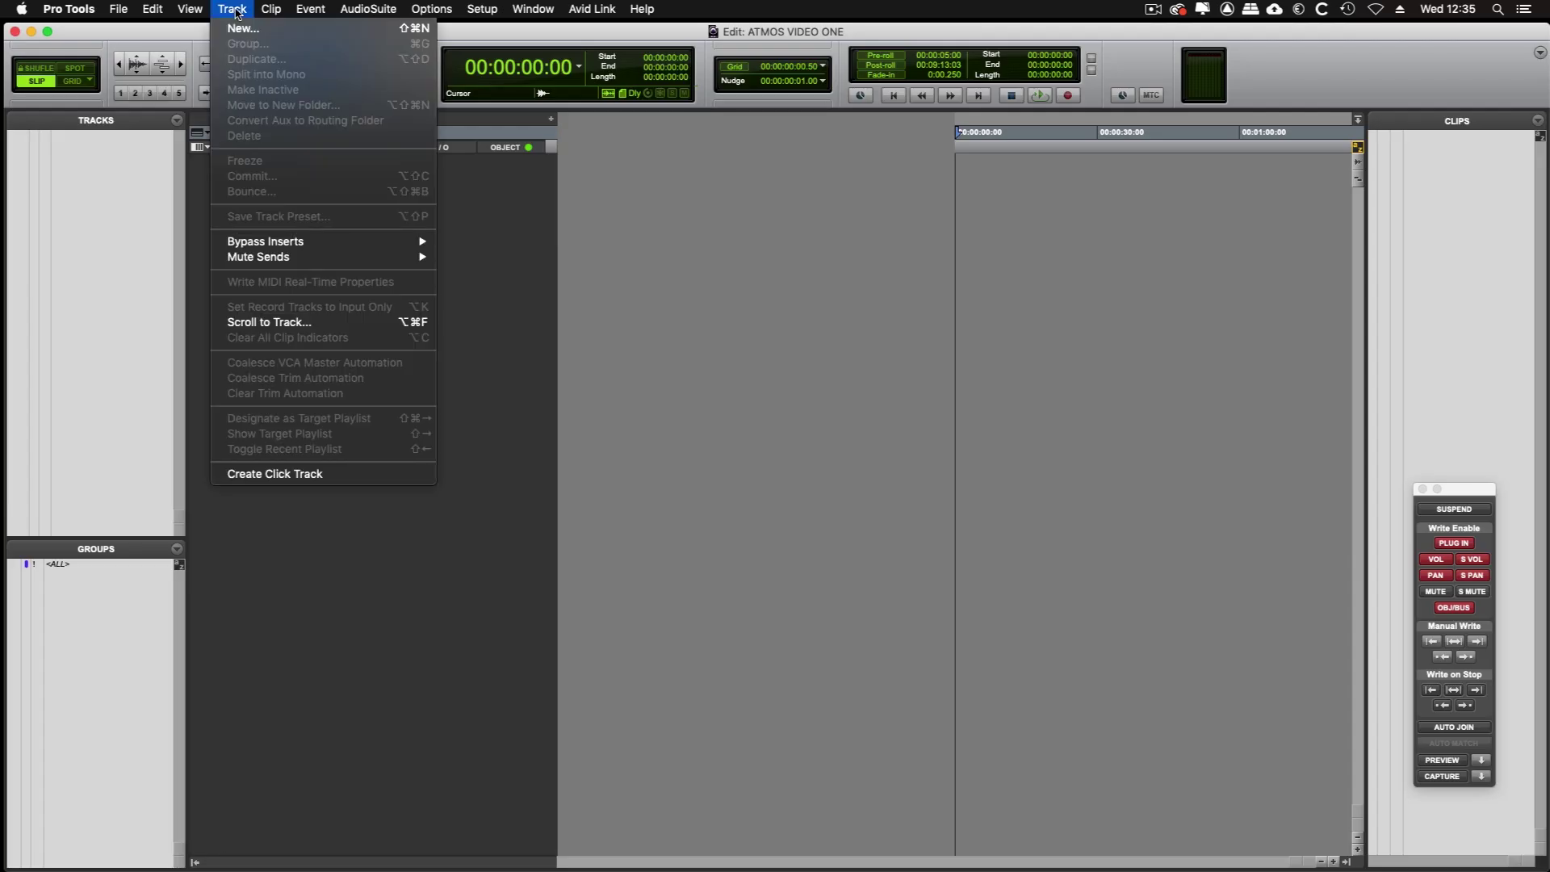
pyautogui.click(242, 29)
pyautogui.write('8')
pyautogui.click(1063, 314)
pyautogui.click(603, 339)
pyautogui.click(610, 359)
pyautogui.write('DIAL')
pyautogui.moveTo(926, 341); pyautogui.dragTo(887, 346)
pyautogui.write('DIAL')
# Add 16 stereo audio tracks named MUSIC to the new tracks setup.
pyautogui.click(1063, 339)
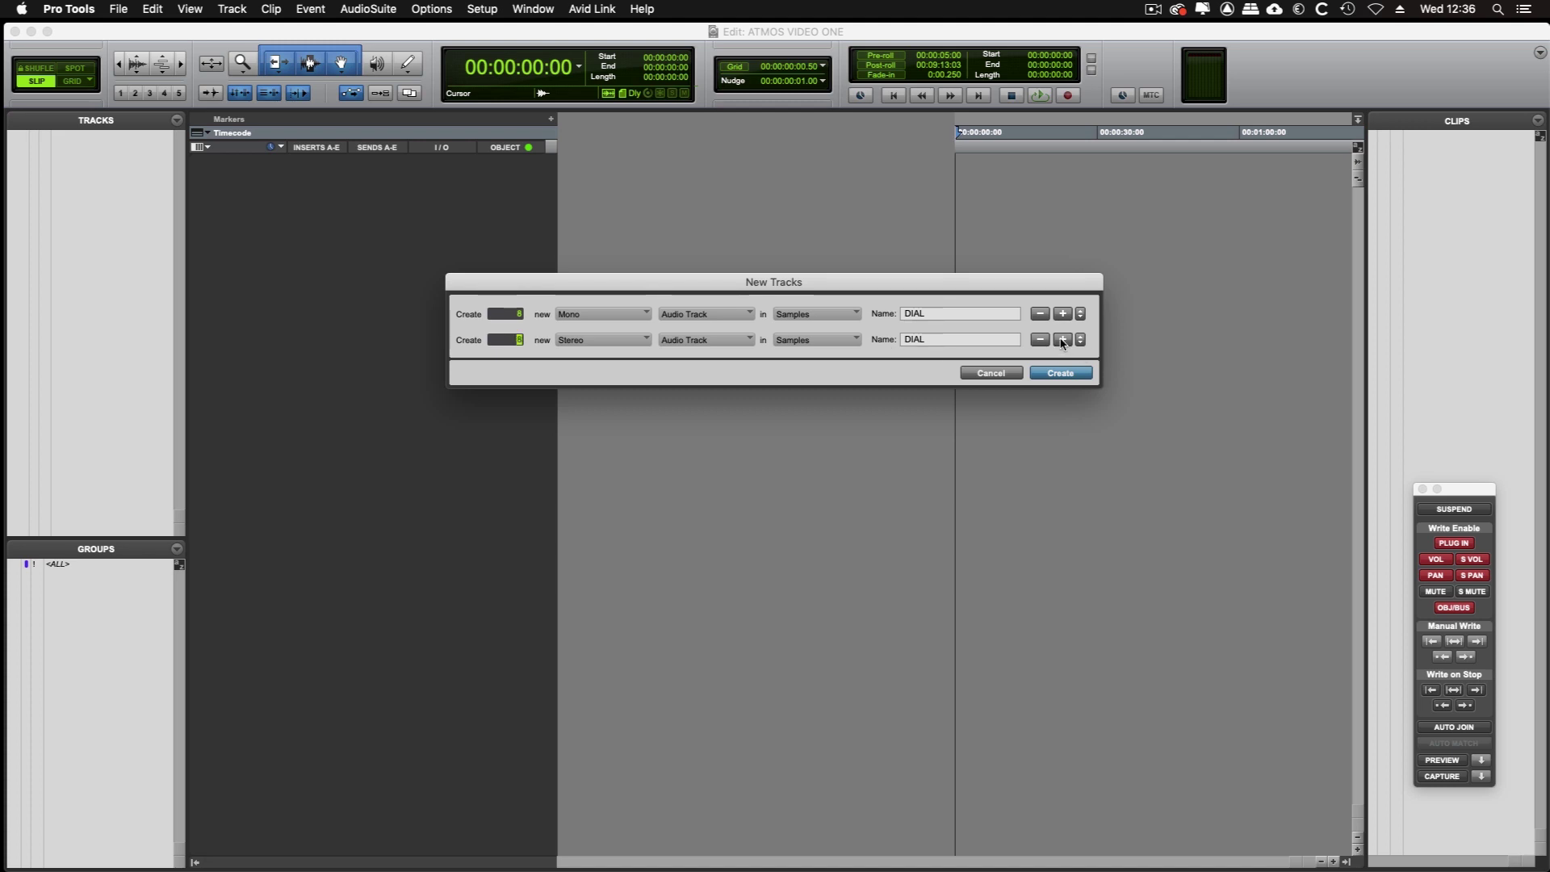
pyautogui.click(604, 365)
pyautogui.click(606, 378)
pyautogui.doubleClick(951, 368)
pyautogui.write('MUSIC')
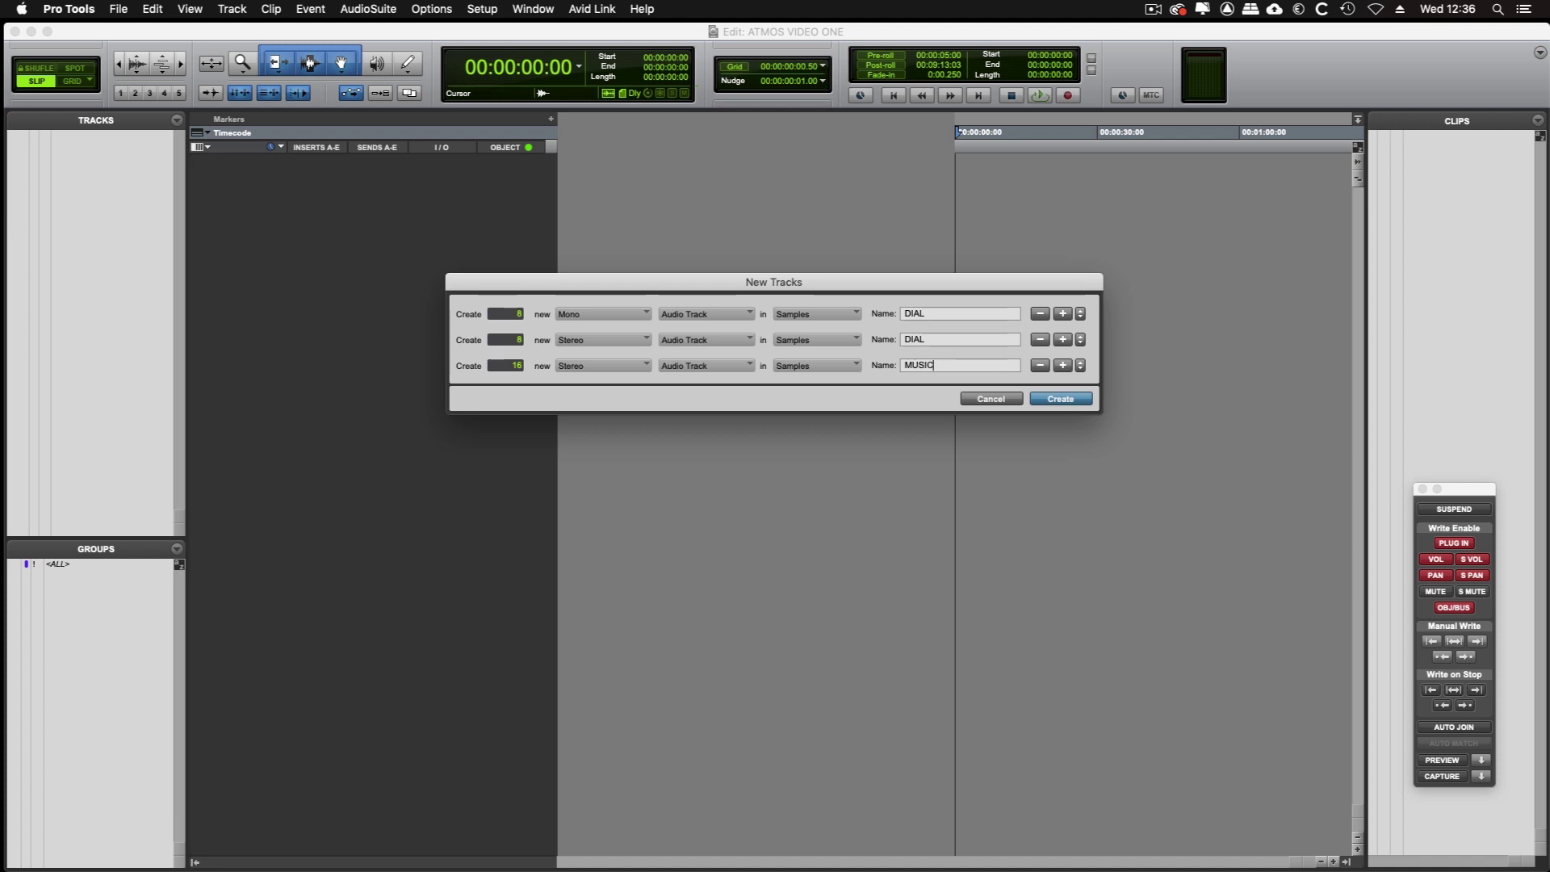
# Add 16 mono audio tracks and a set of stereo audio tracks, all named FX, and create all the tracks.
pyautogui.click(1062, 365)
pyautogui.write('16')
pyautogui.press('Tab')
pyautogui.write('FX')
pyautogui.click(1062, 391)
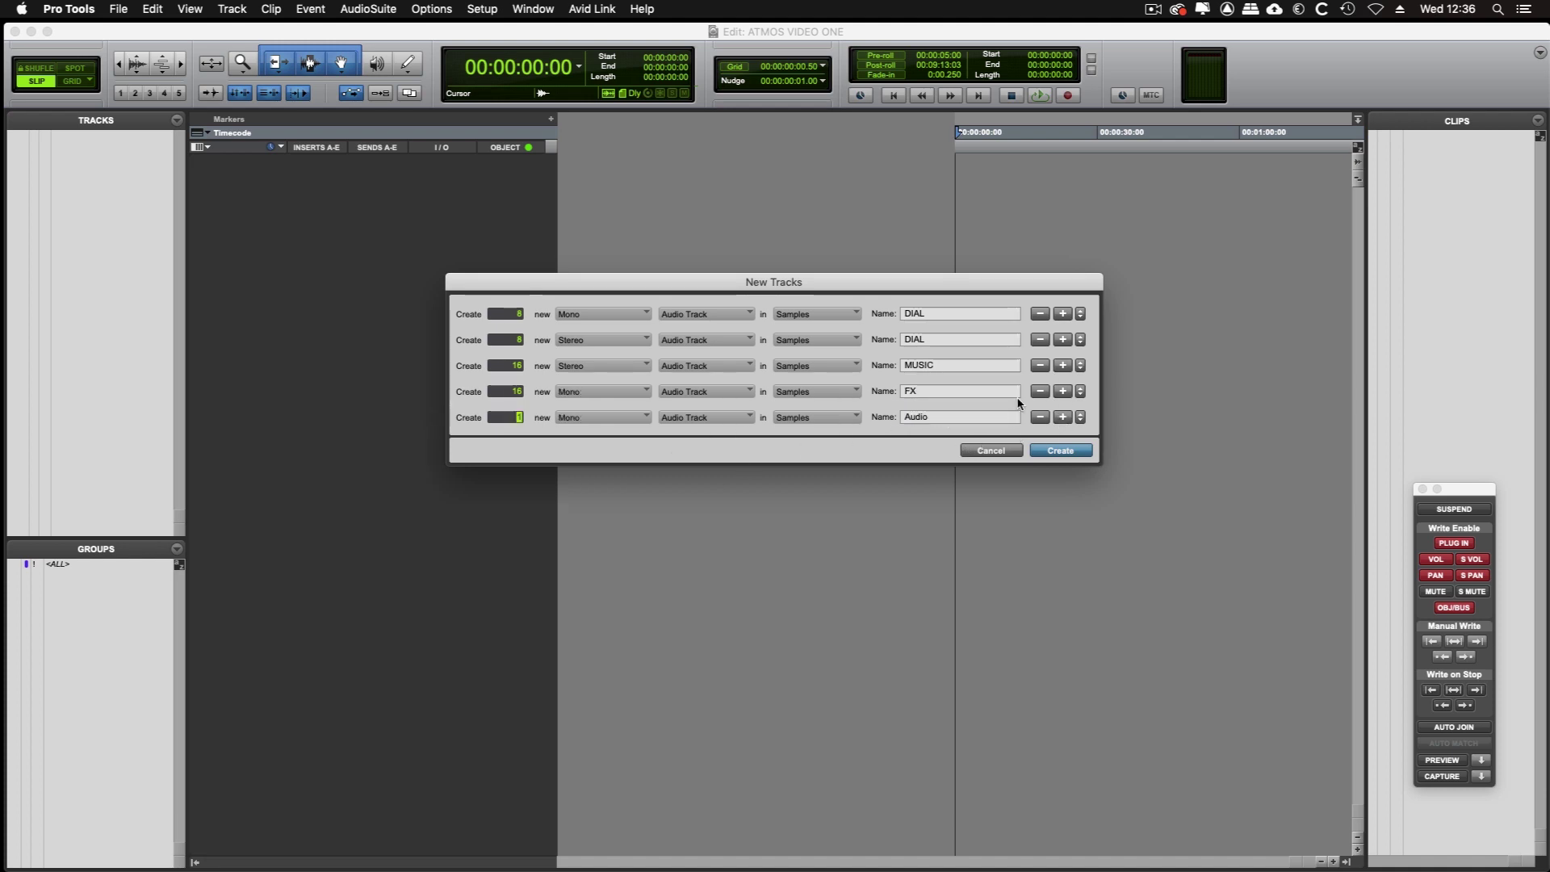
pyautogui.click(612, 417)
pyautogui.click(589, 436)
pyautogui.press('Tab')
pyautogui.write('FX')
pyautogui.click(1051, 449)
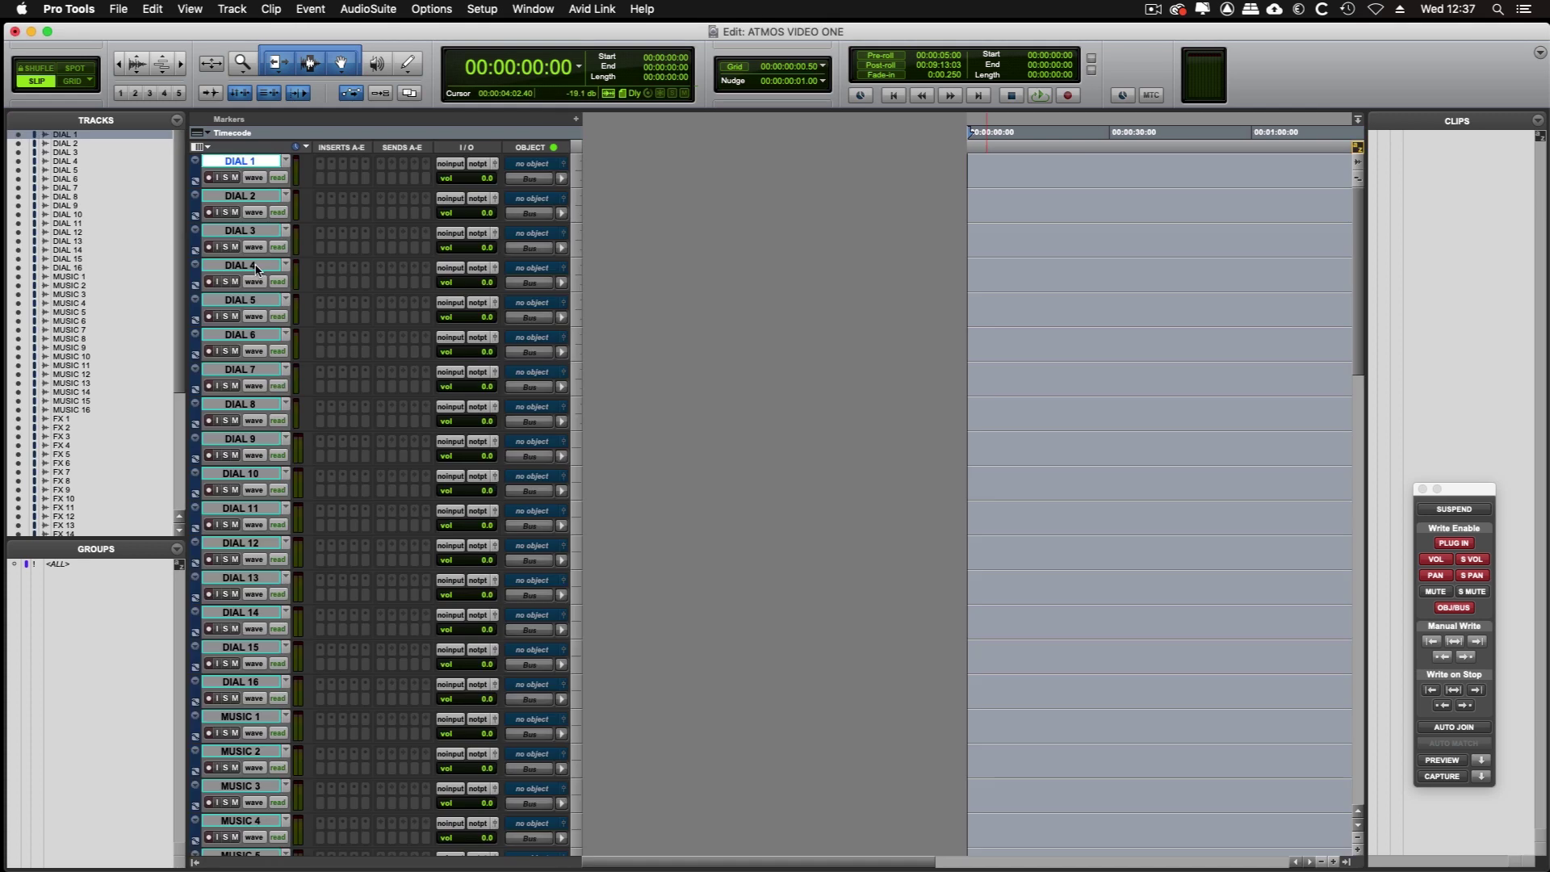
# Route the outputs of tracks DIAL 1 to DIAL 4 to DIALOGUE BED (7.1.2).
pyautogui.keyDown('shift'); pyautogui.click(257, 267); pyautogui.keyUp('shift')
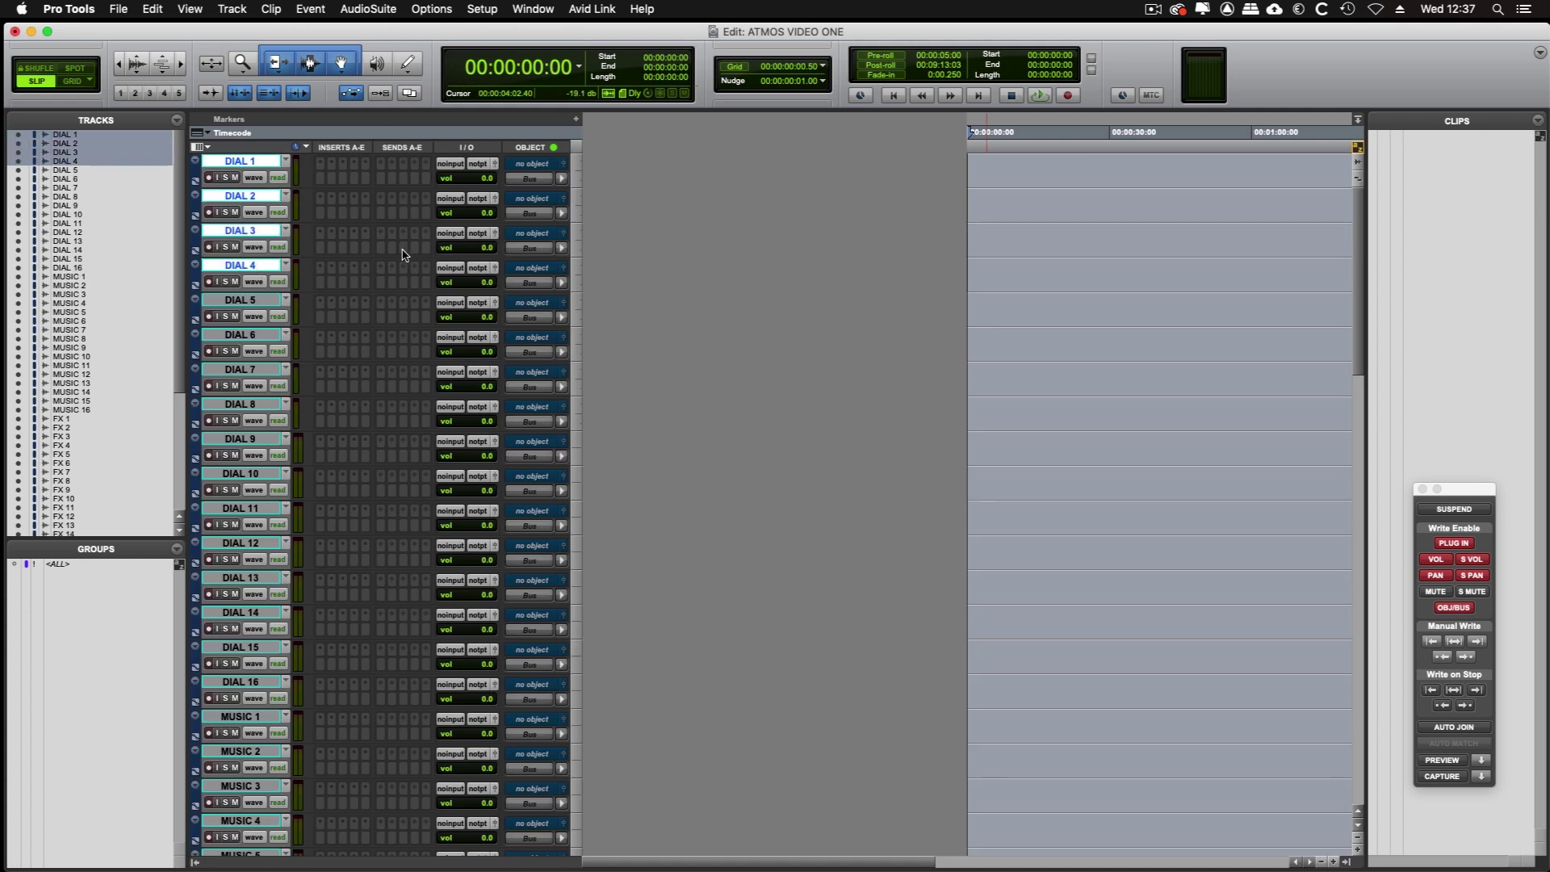
pyautogui.click(481, 168)
pyautogui.moveTo(504, 171)
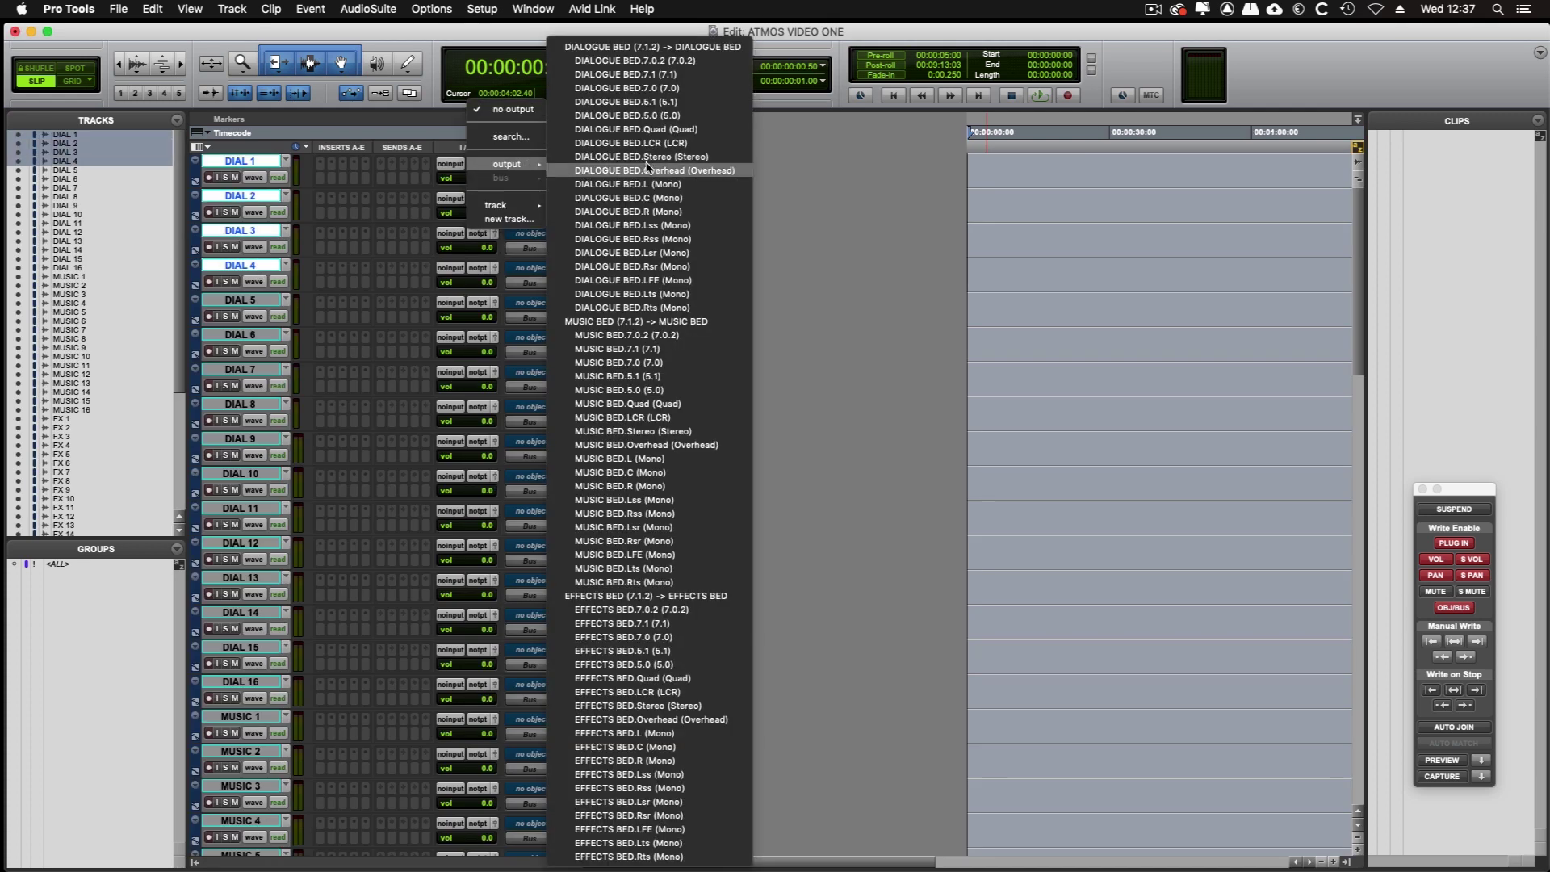
pyautogui.click(652, 166)
# Route the outputs of tracks DIAL 5 to DIAL 8 to DIALOGUE BED (7.1.2).
pyautogui.moveTo(1009, 416); pyautogui.dragTo(986, 304)
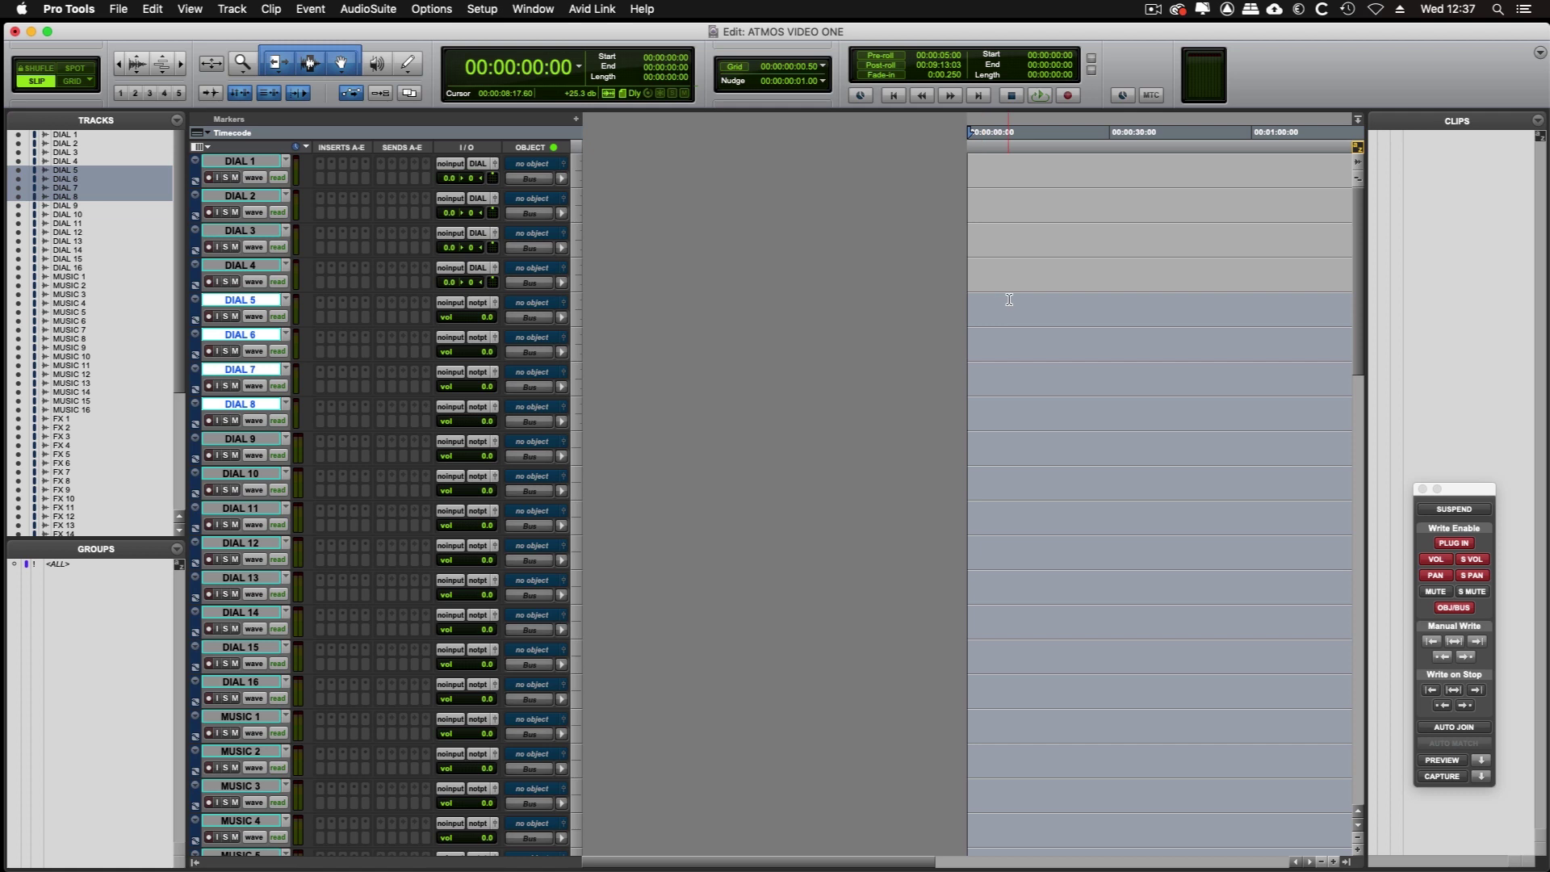
pyautogui.click(478, 302)
pyautogui.moveTo(524, 303)
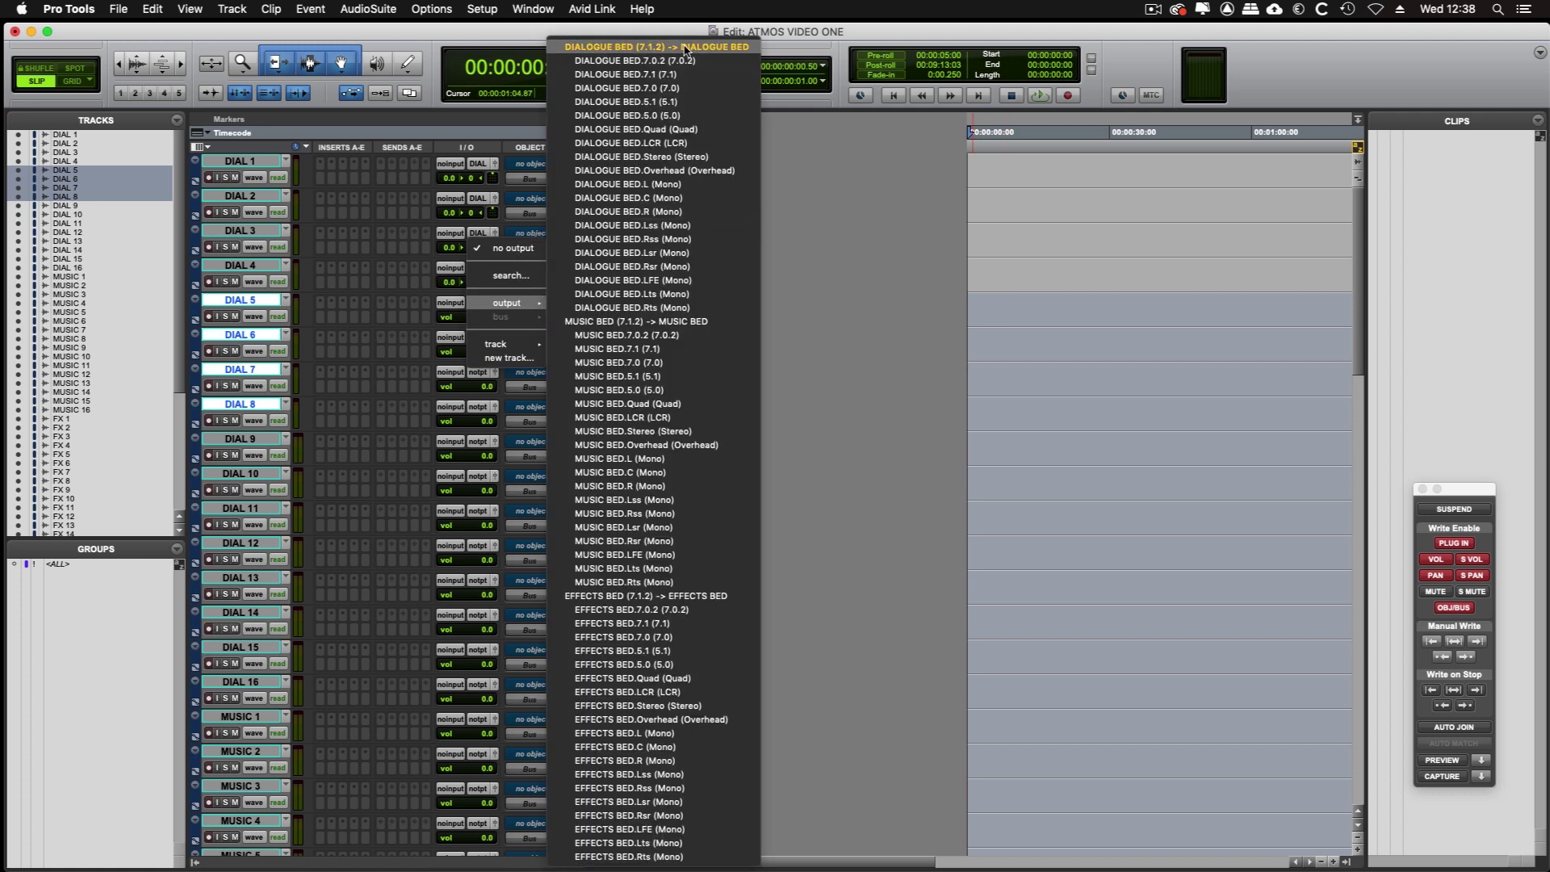
pyautogui.keyDown('alt'); pyautogui.keyDown('shift'); pyautogui.click(654, 47); pyautogui.keyUp('shift'); pyautogui.keyUp('alt')
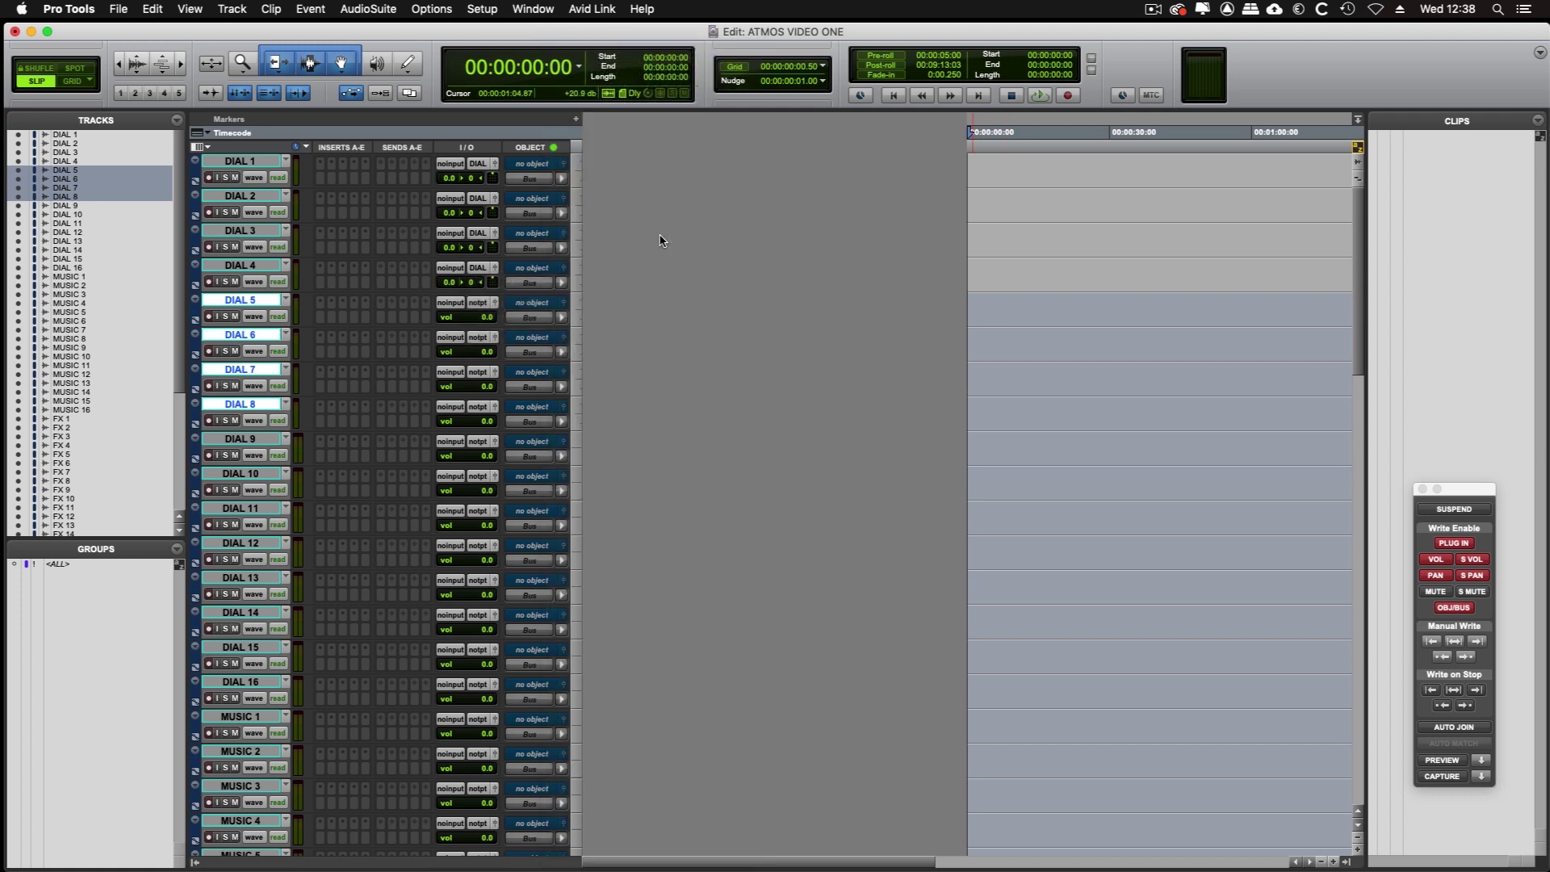
# Assign the mono object outputs DIAL OBJECT 5 to 8 to tracks DIAL 5 to DIAL 8 in order.
pyautogui.click(537, 305)
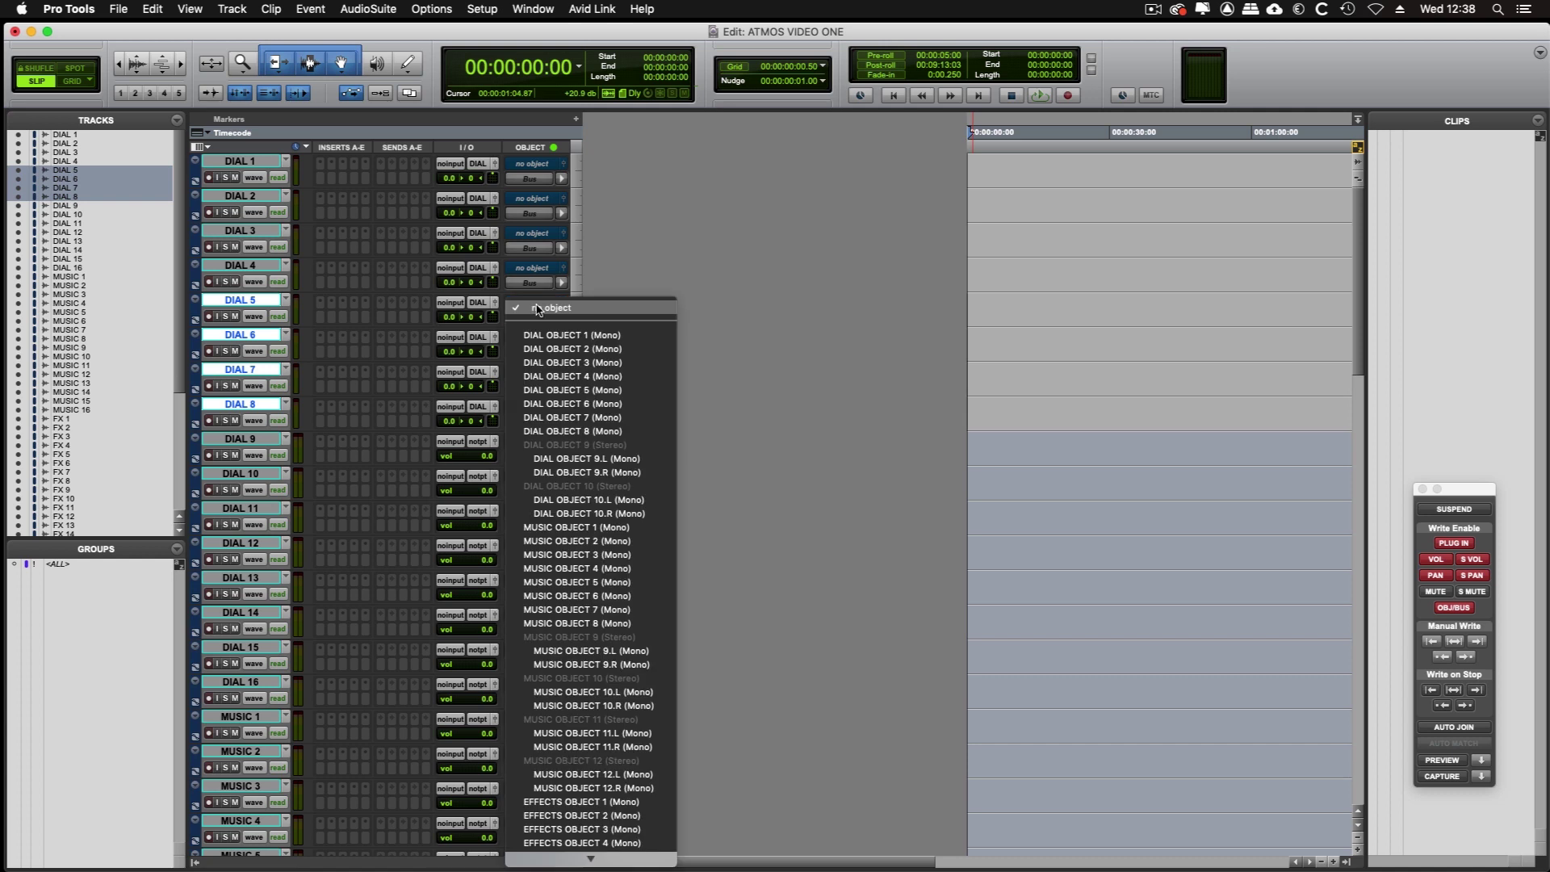
pyautogui.click(594, 394)
pyautogui.click(533, 337)
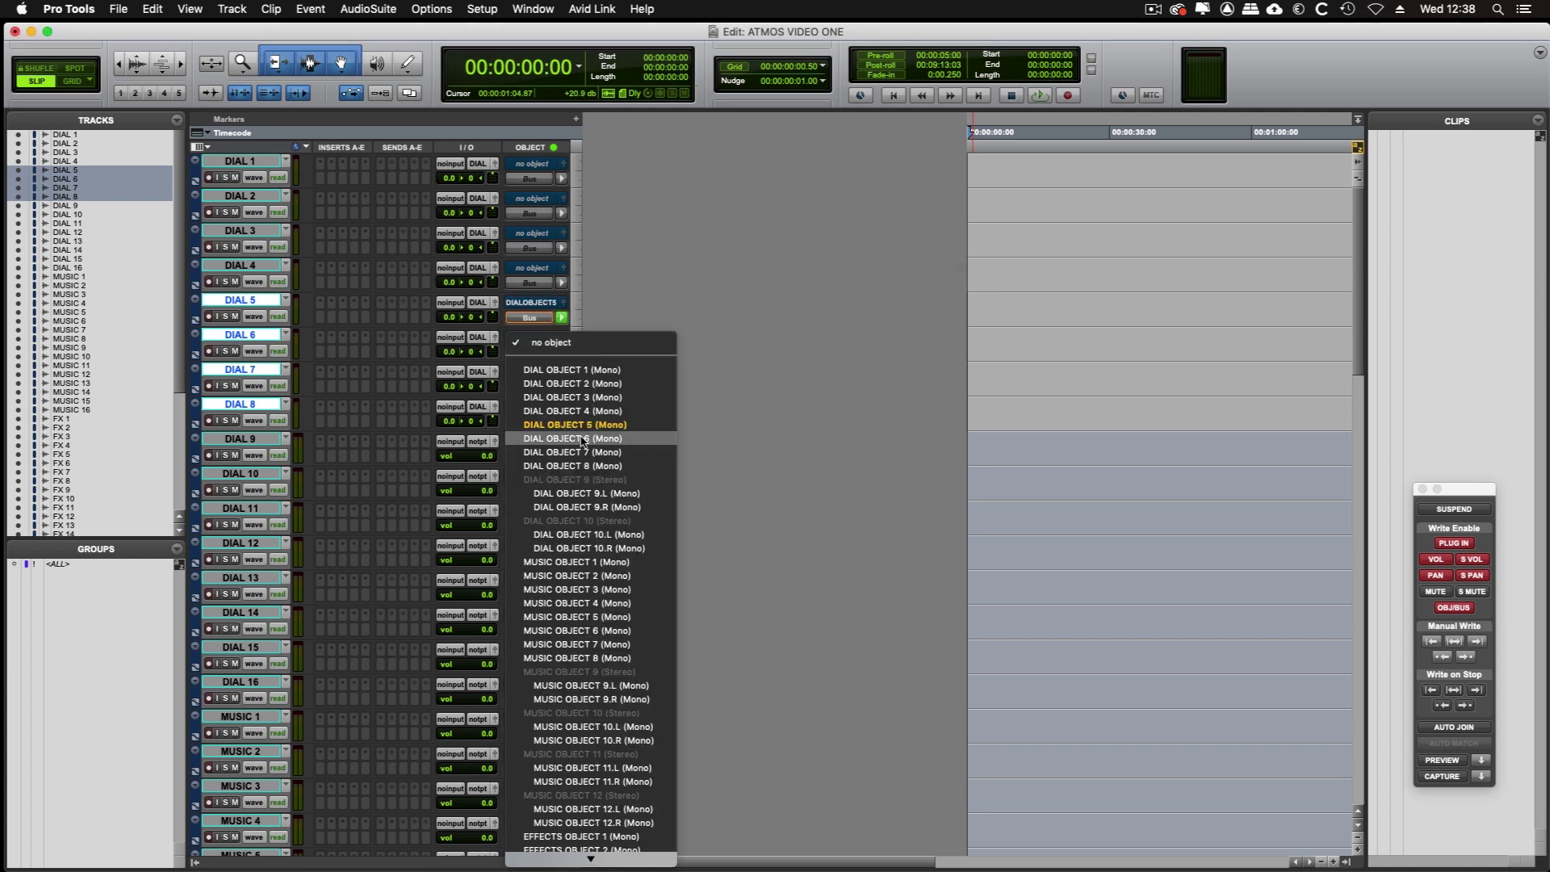
pyautogui.press('Escape')
pyautogui.click(533, 372)
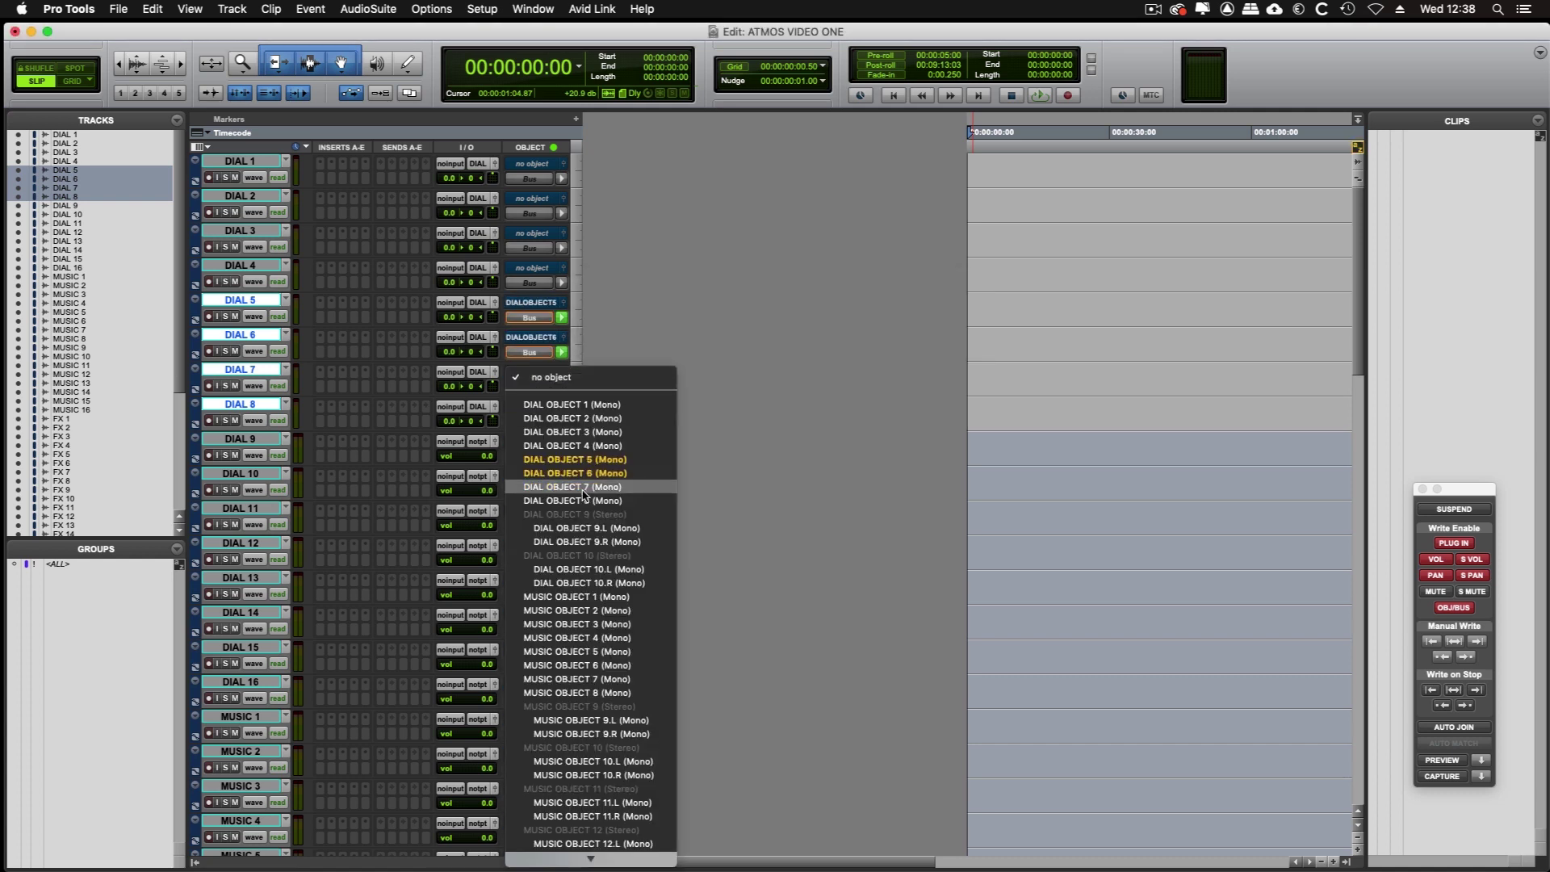
pyautogui.click(552, 462)
pyautogui.click(532, 408)
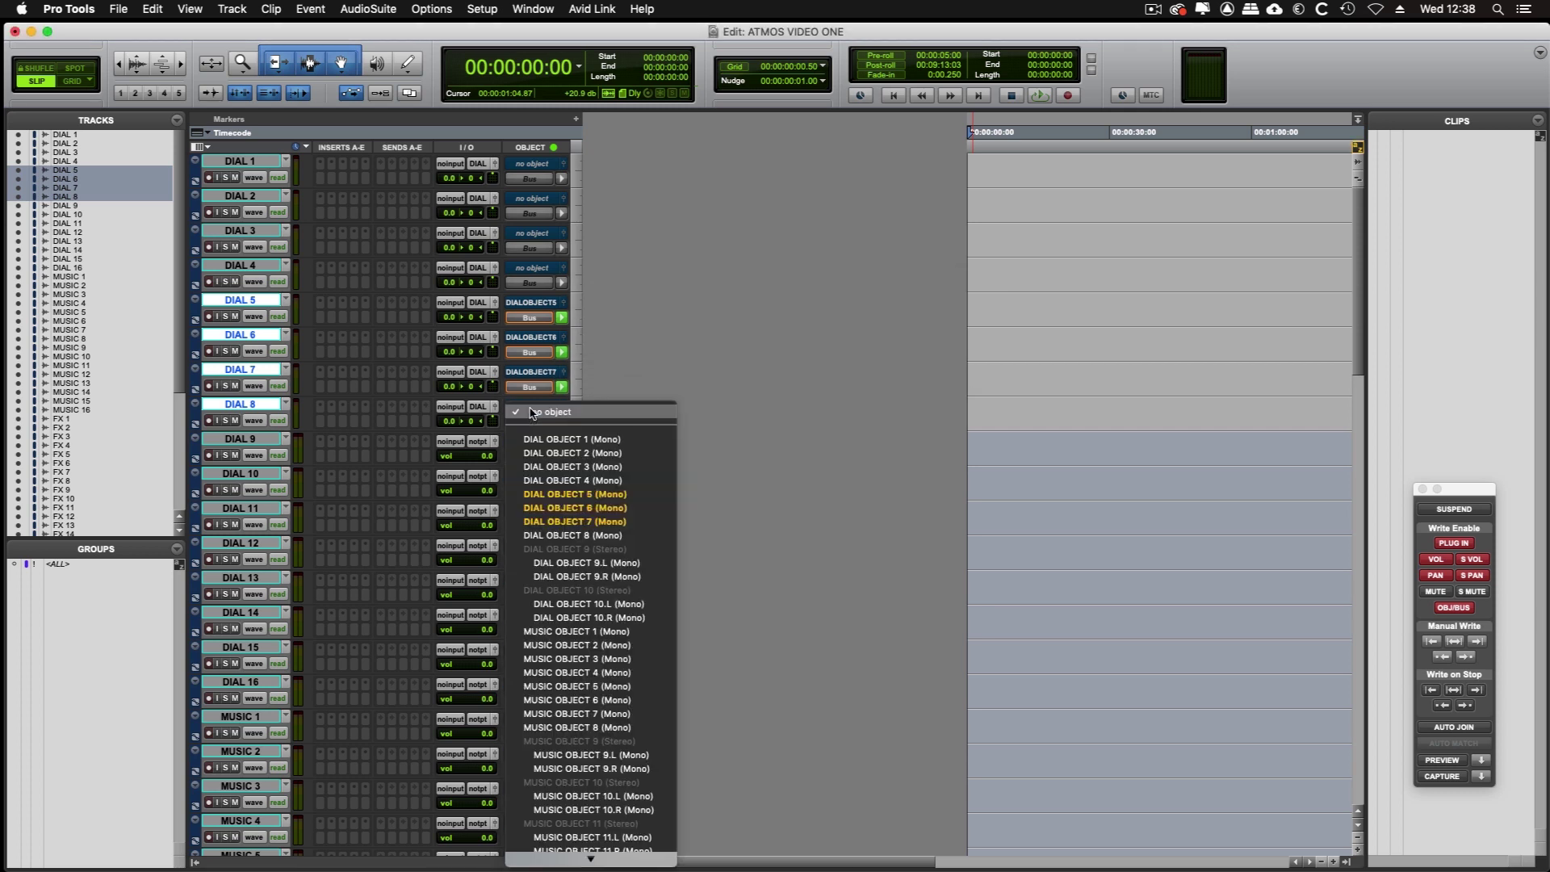
pyautogui.click(571, 535)
# Route the outputs of the stereo tracks DIAL 9 to DIAL 12 to DIALOGUE BED (7.1.2).
pyautogui.press(';')
pyautogui.press(';')
pyautogui.press(';')
pyautogui.press(';')
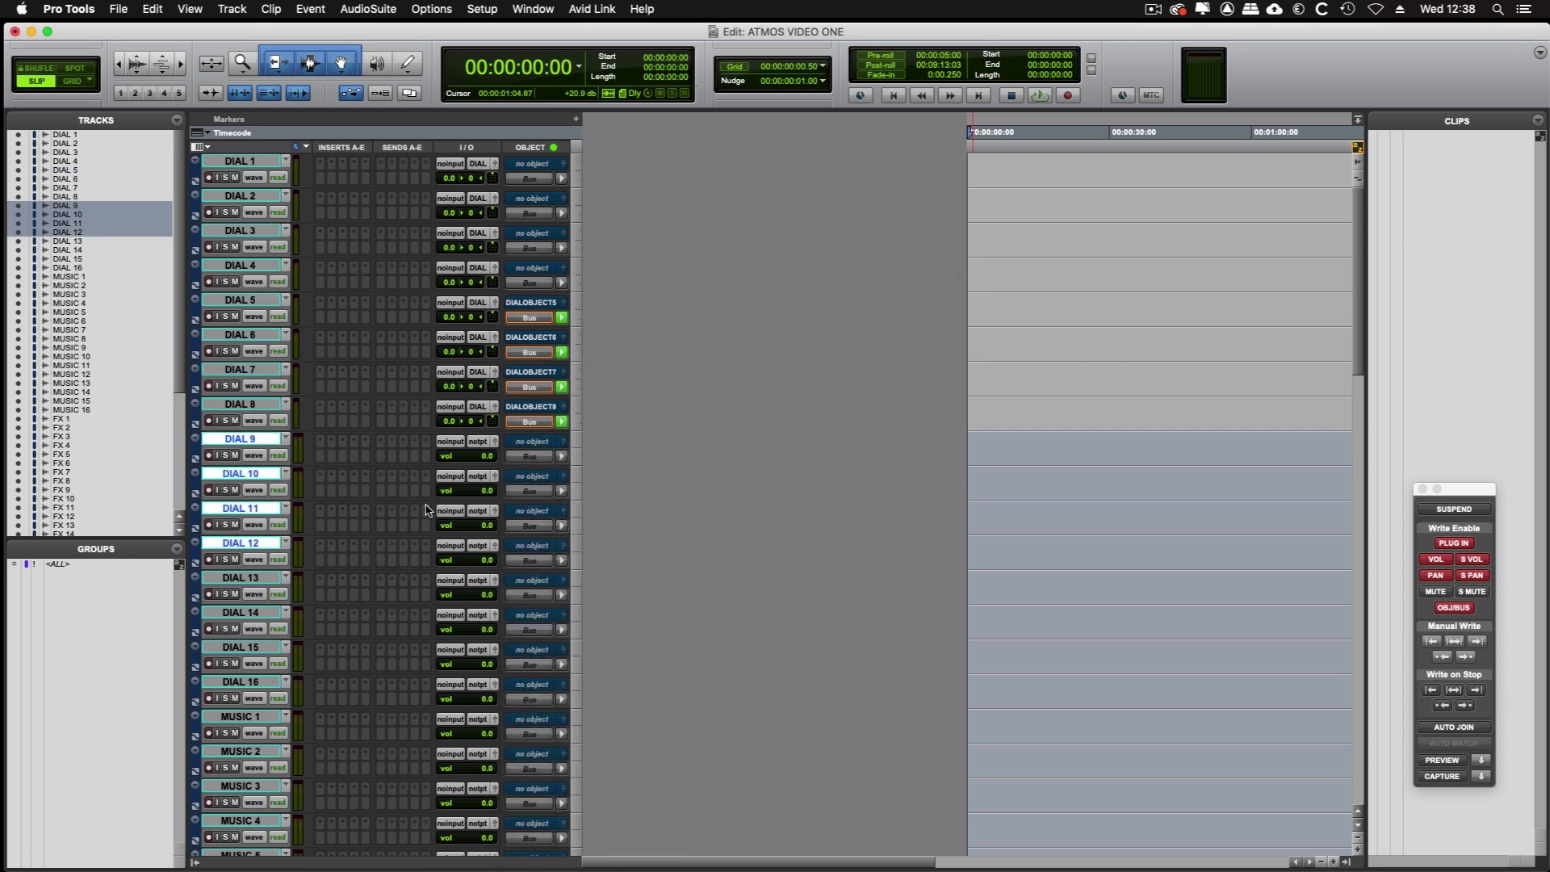
pyautogui.click(482, 445)
pyautogui.moveTo(494, 443)
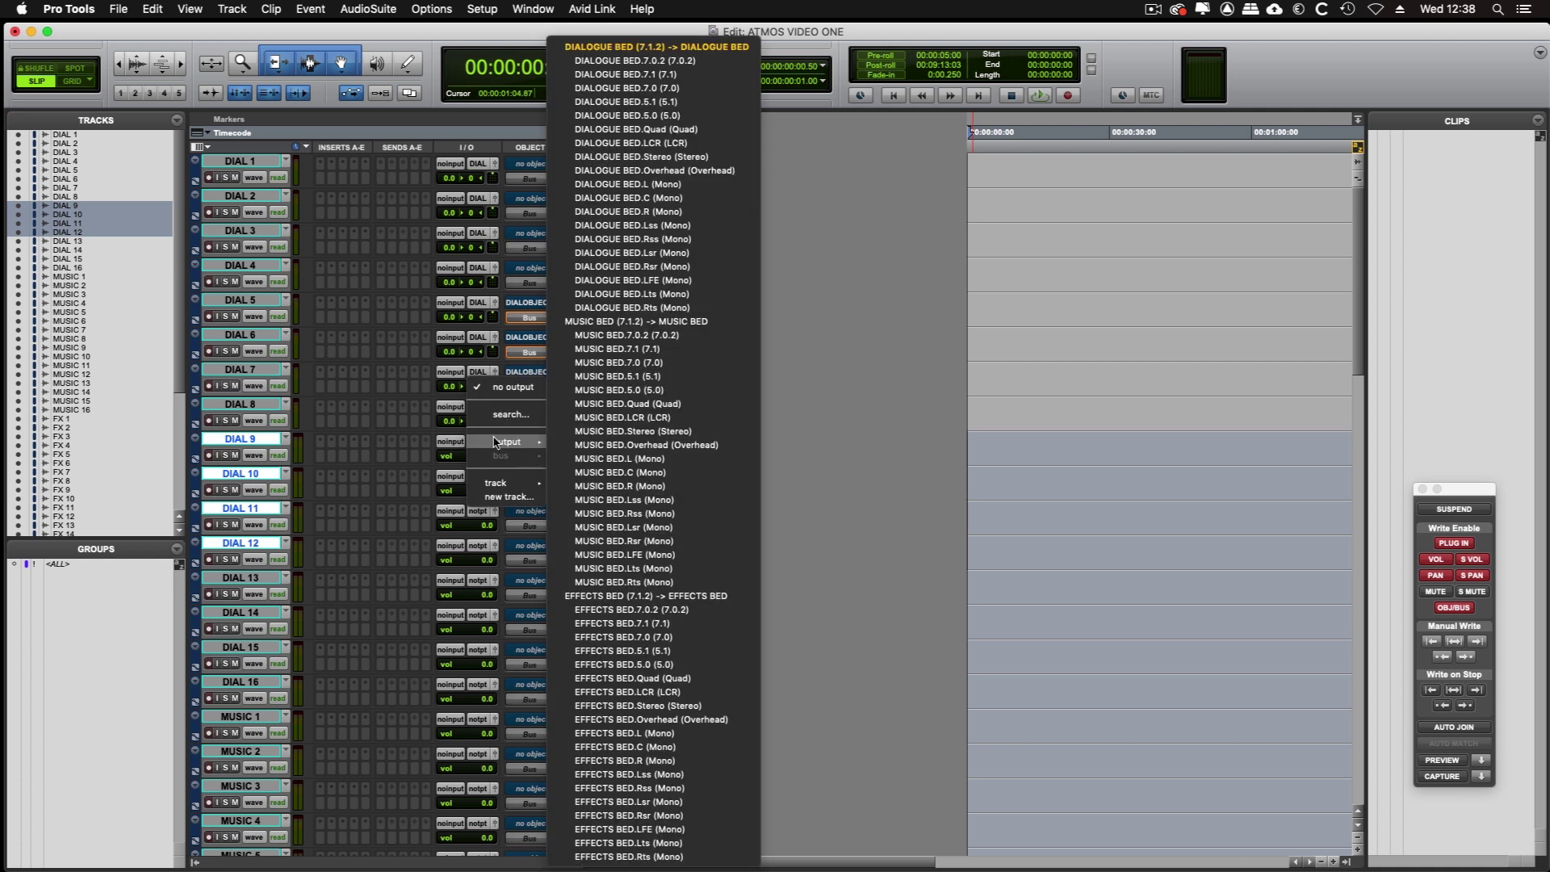
pyautogui.keyDown('alt'); pyautogui.keyDown('shift'); pyautogui.click(691, 63); pyautogui.keyUp('shift'); pyautogui.keyUp('alt')
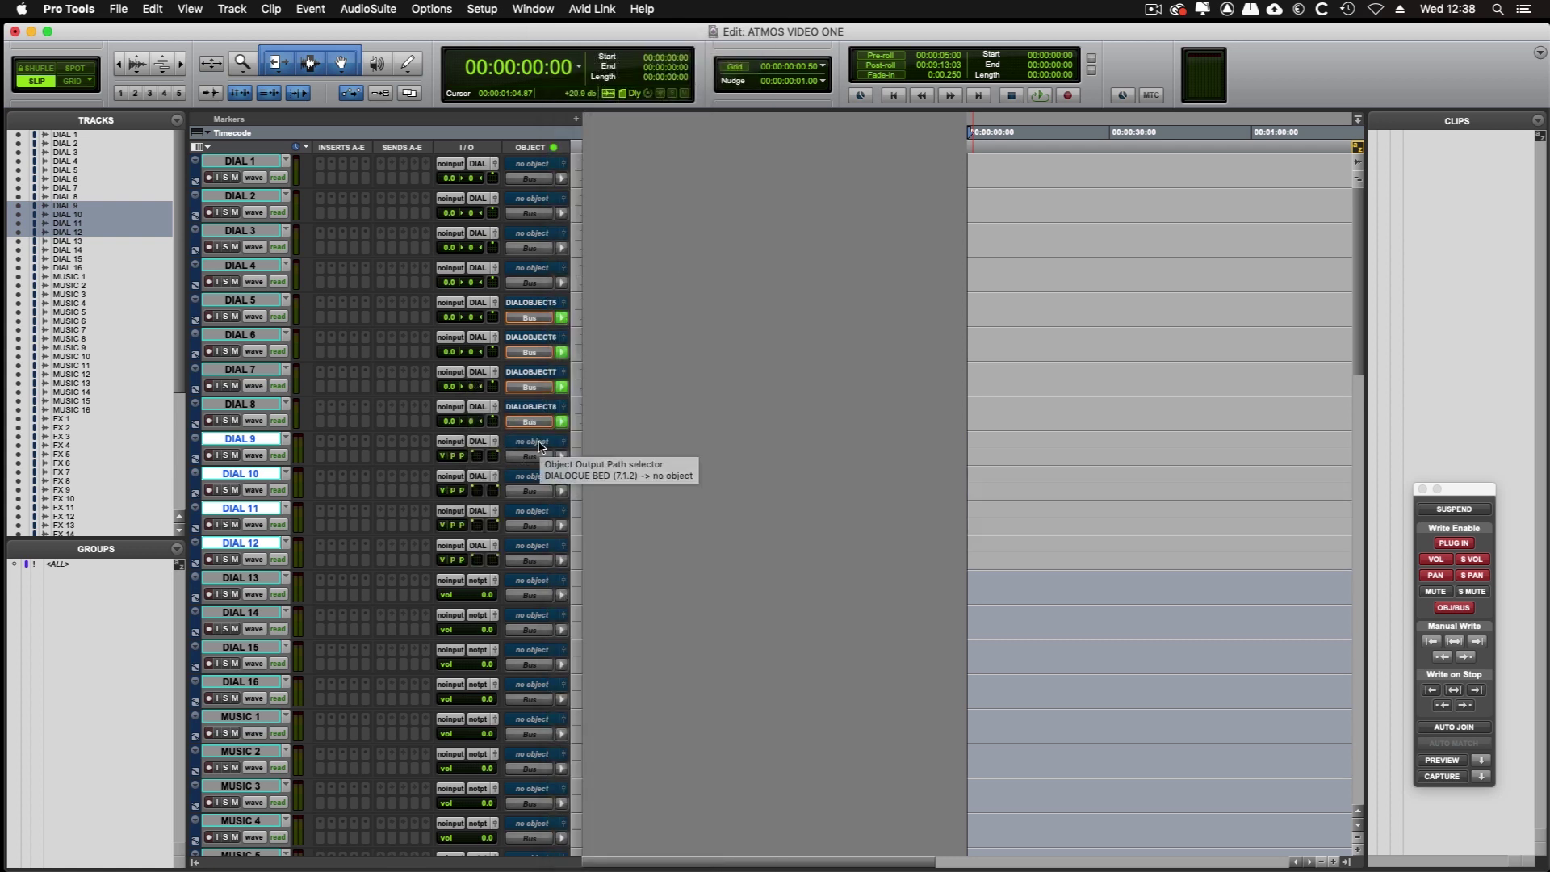
# Assign DIAL OBJECT 9 to tracks DIAL 9 and DIAL 11, and DIAL OBJECT 10 to tracks DIAL 10 and DIAL 12.
pyautogui.click(540, 444)
pyautogui.click(587, 584)
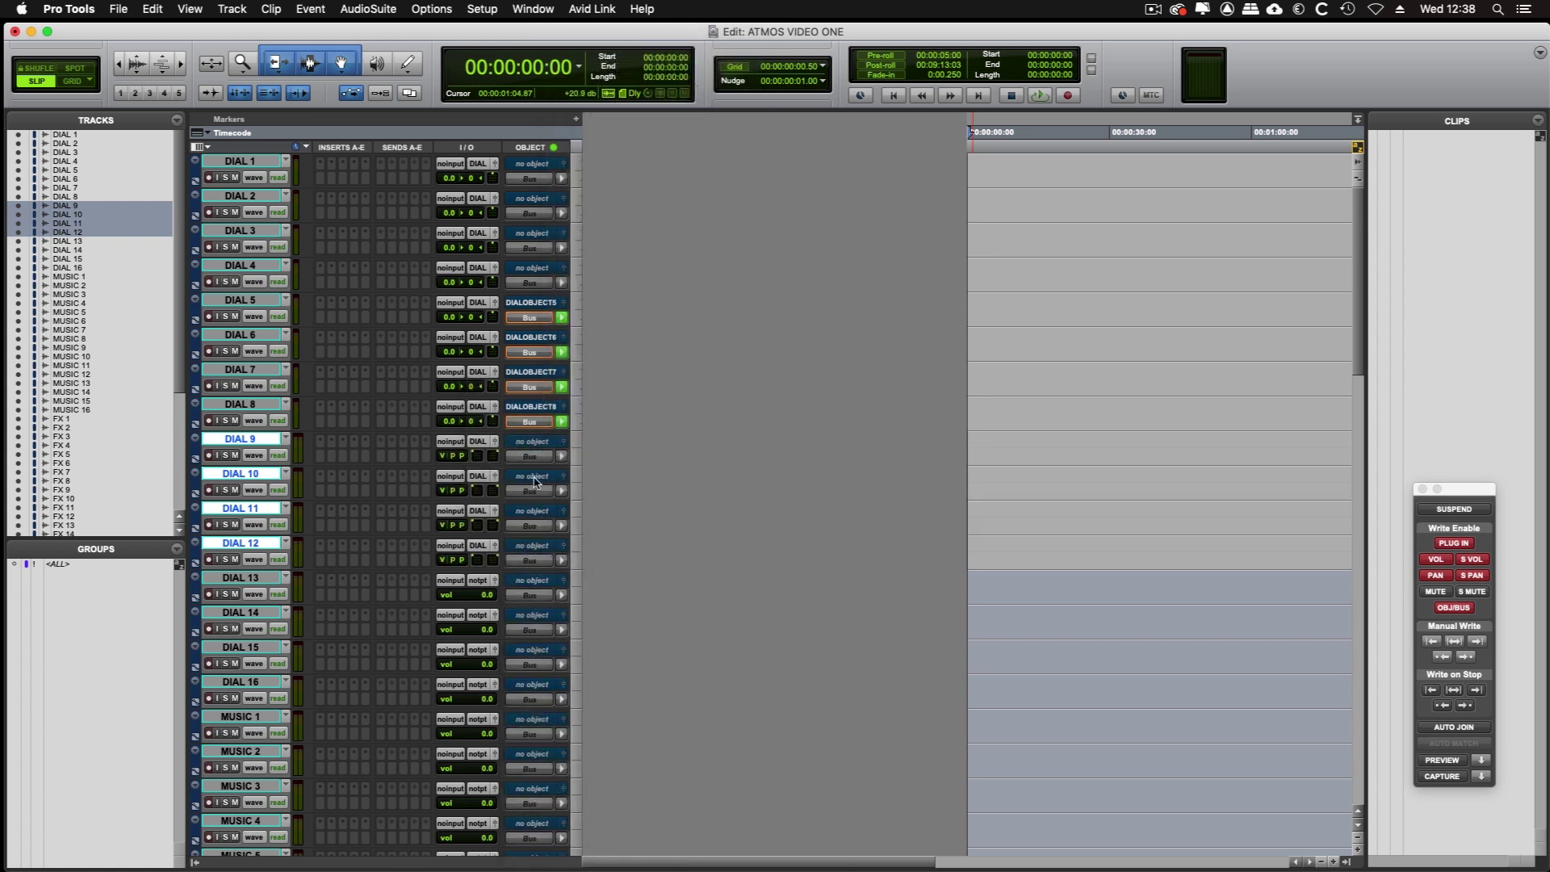
pyautogui.click(537, 477)
pyautogui.click(576, 660)
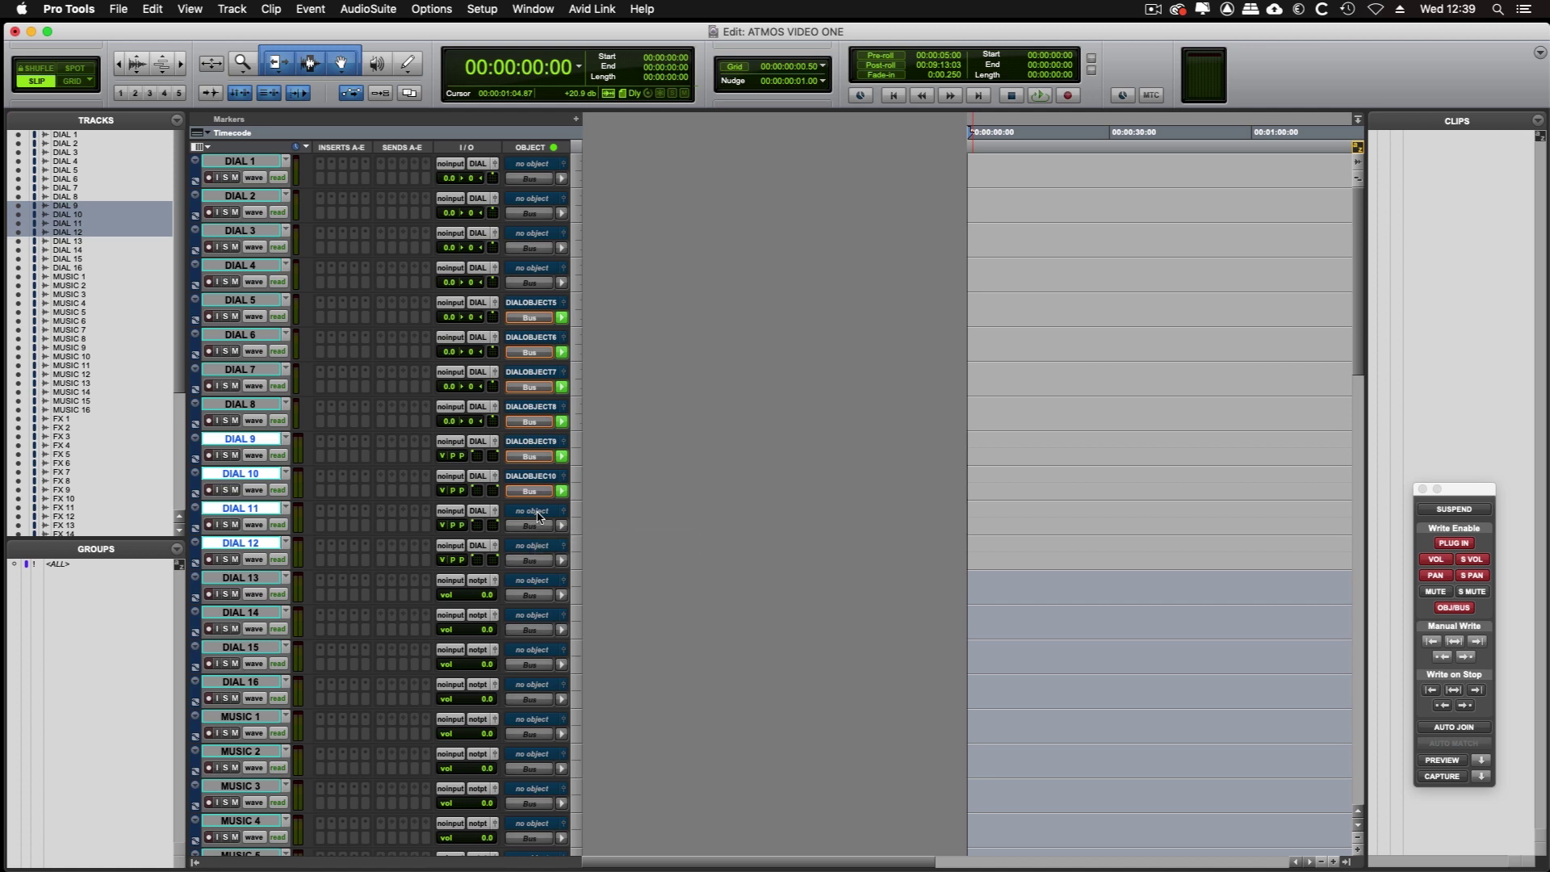
pyautogui.click(538, 516)
pyautogui.click(569, 655)
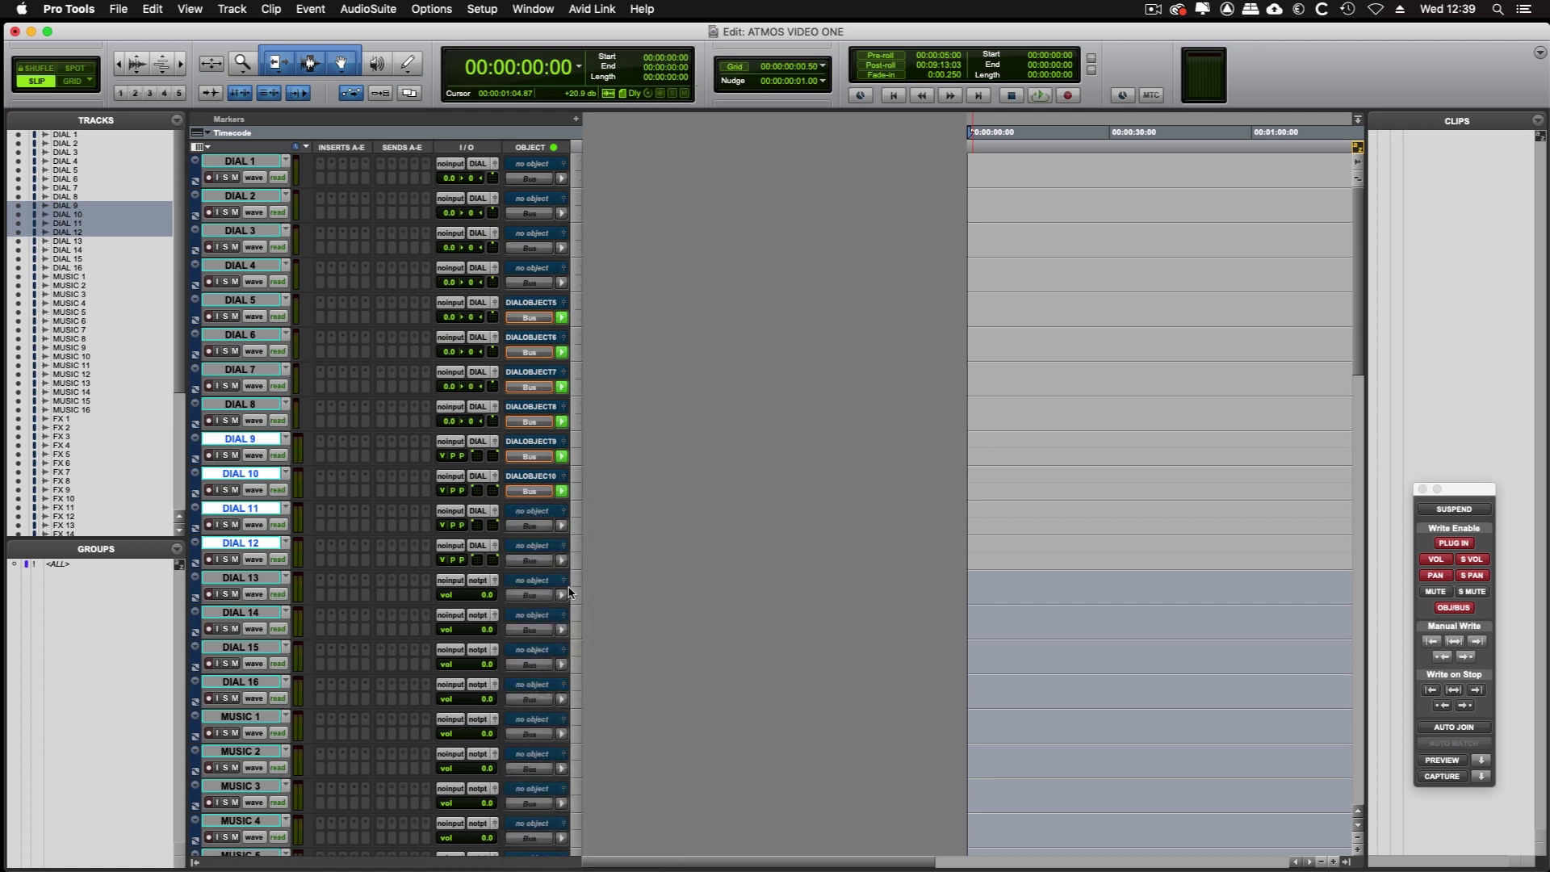
pyautogui.click(534, 554)
pyautogui.click(590, 735)
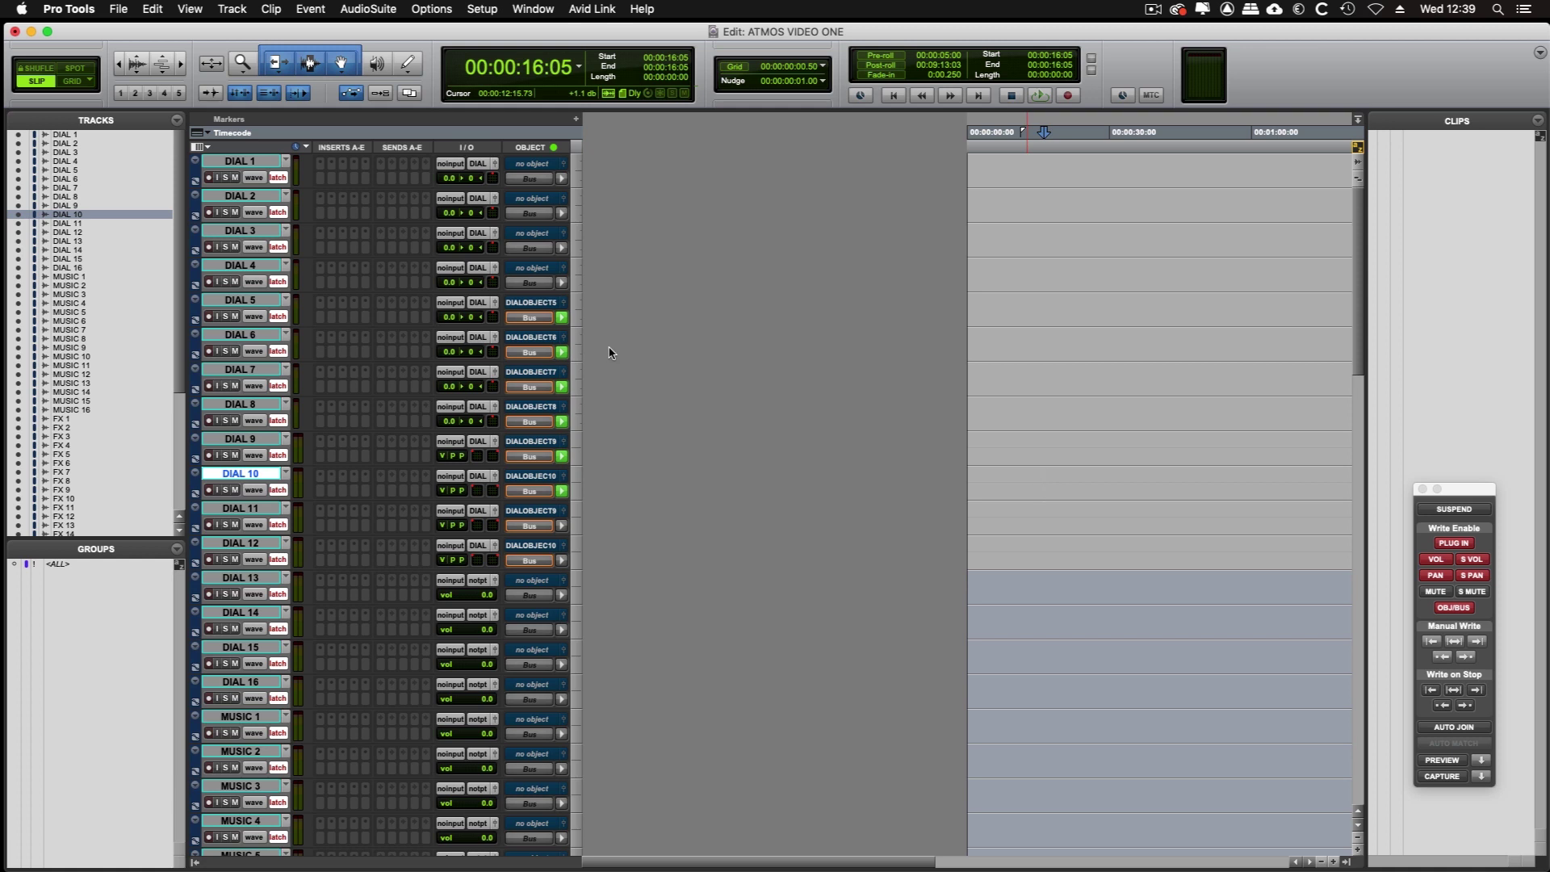
# Switch tracks DIAL 5 to DIAL 12 to object output and pan DIAL 9 up to the ceiling while viewing the Dolby Atmos Renderer.
pyautogui.click(537, 321)
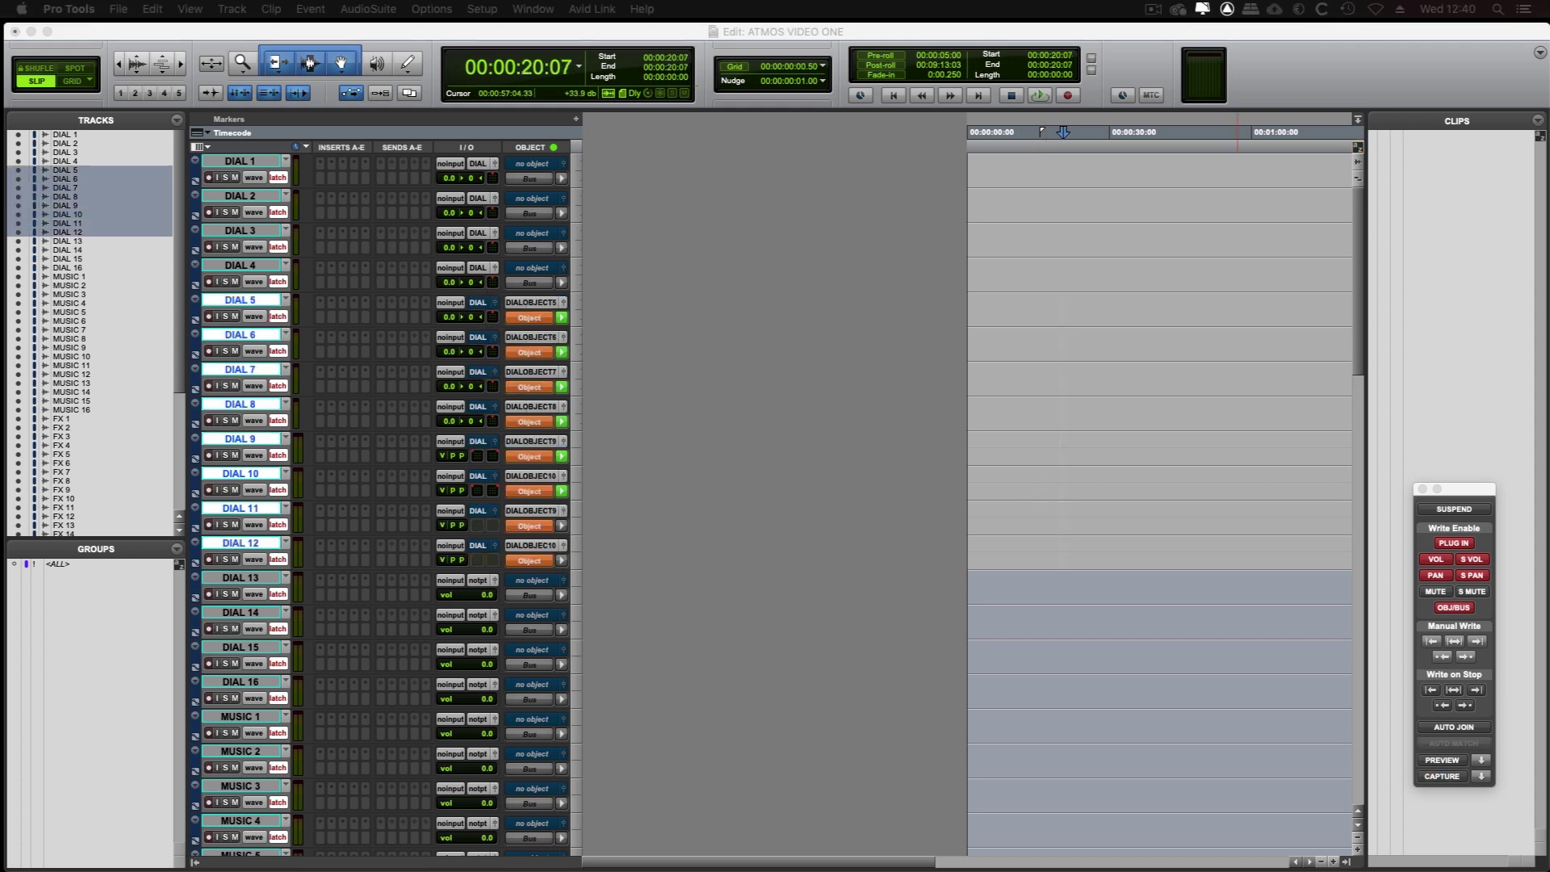
pyautogui.press('super+Tab')
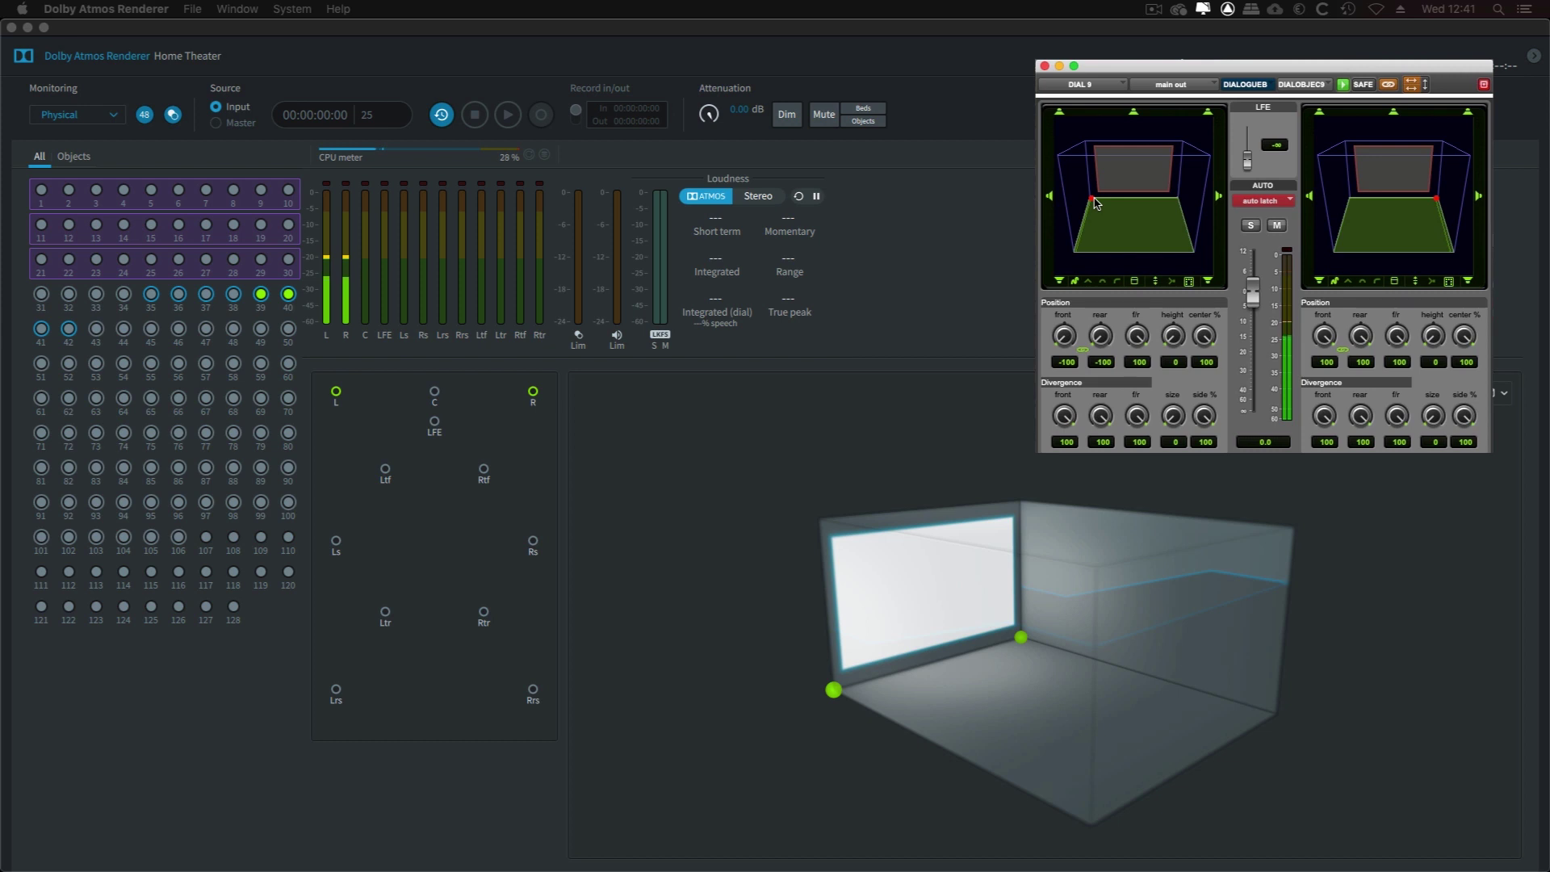
pyautogui.moveTo(1097, 204)
pyautogui.mouseDown()
pyautogui.moveTo(1092, 247)
pyautogui.moveTo(1089, 157)
pyautogui.moveTo(1090, 178)
pyautogui.mouseUp()
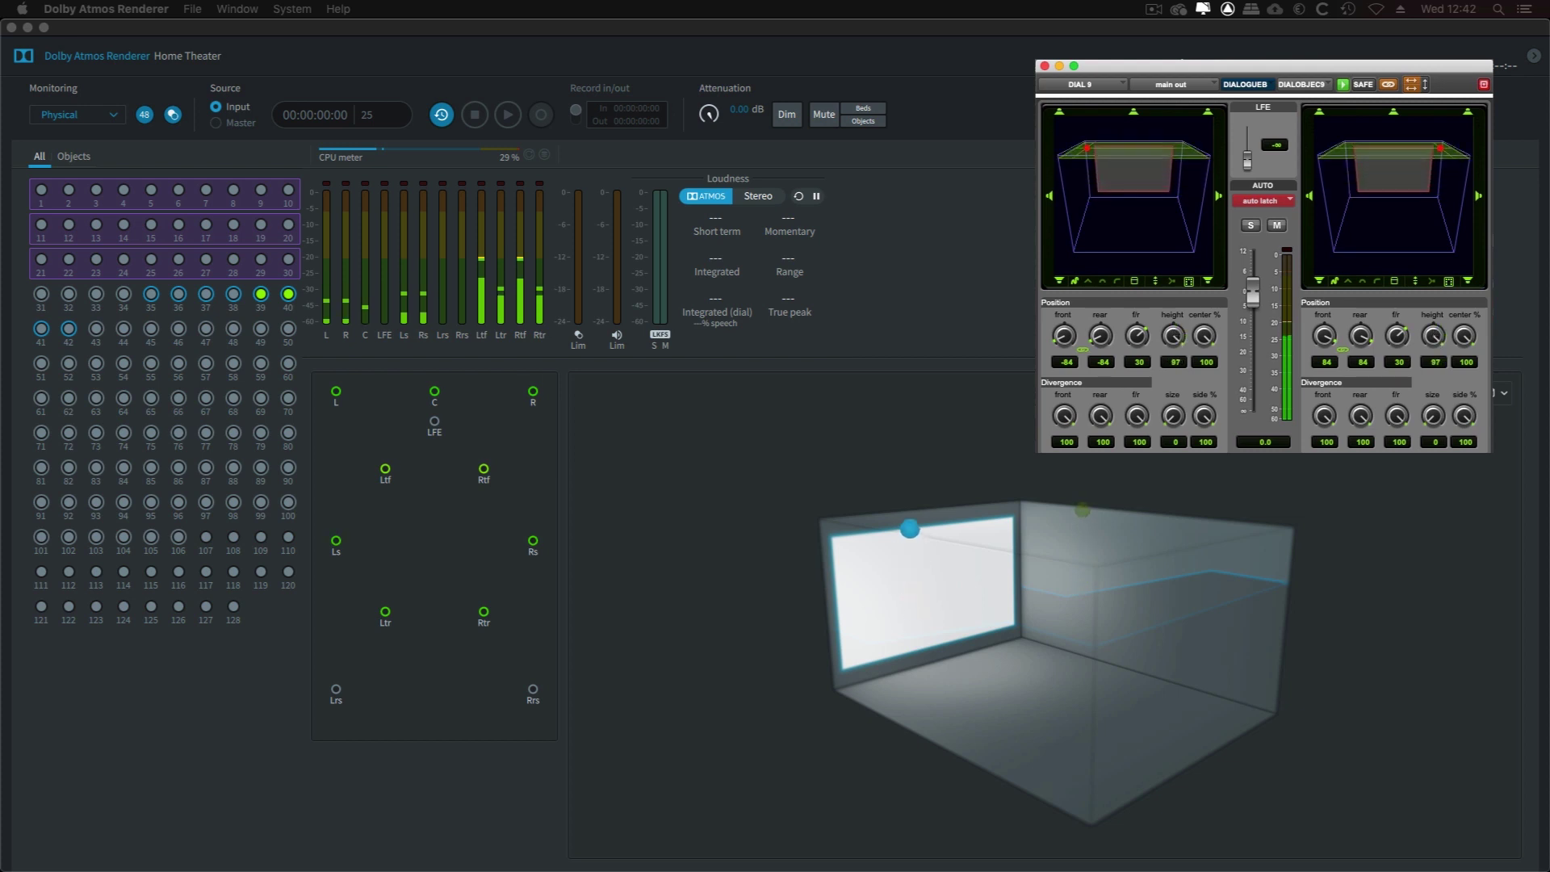